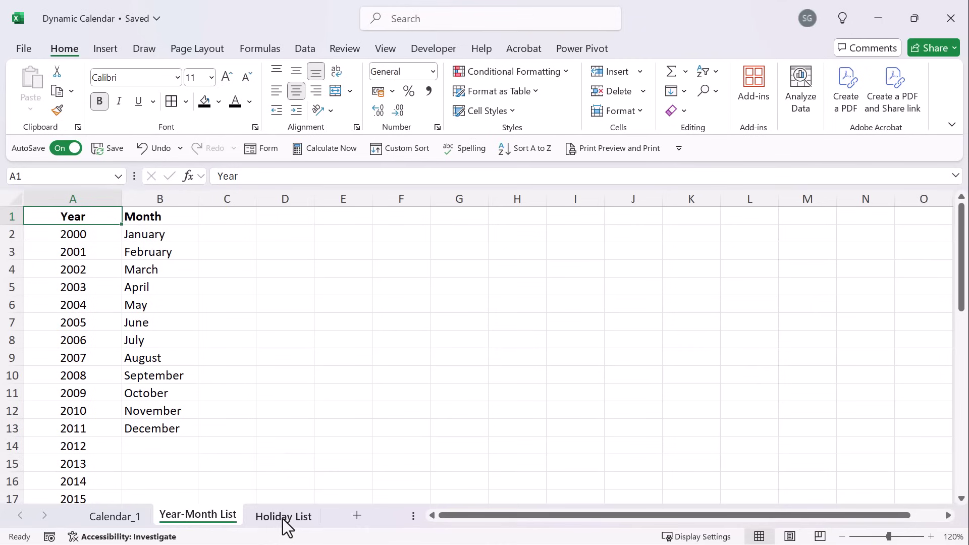
Step: Extend the year series in column A of the Year-Month List sheet down to 2050 in cell A52
click(283, 517)
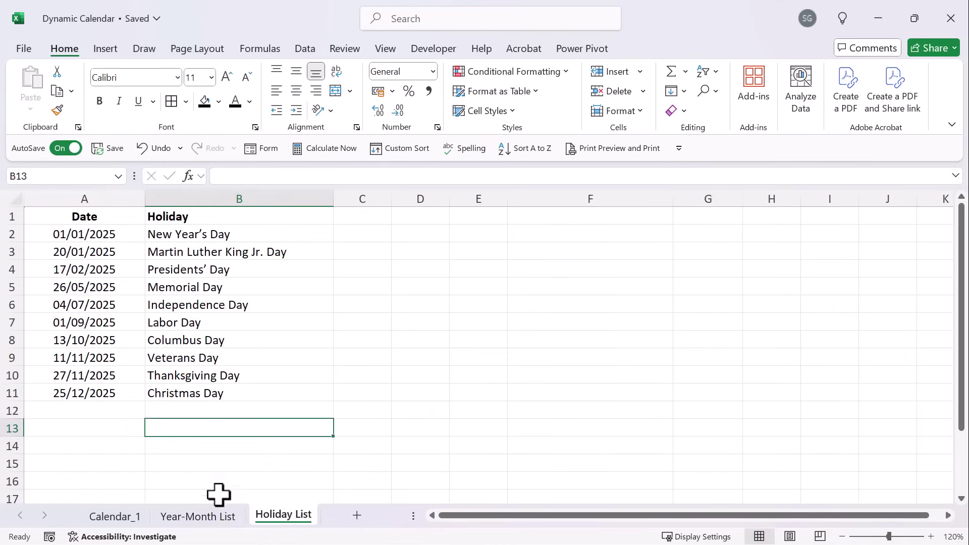
click(183, 517)
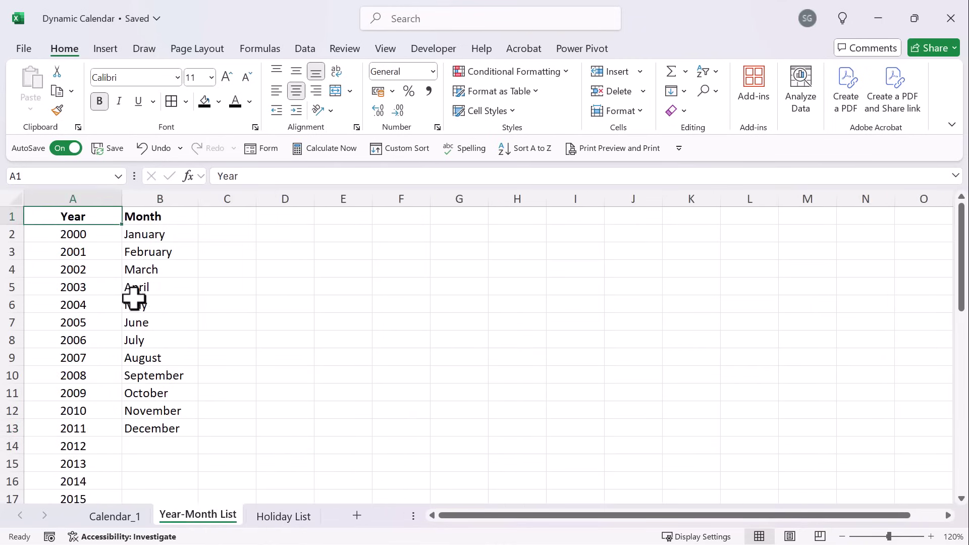
click(89, 233)
scroll(101, 302, down, 14)
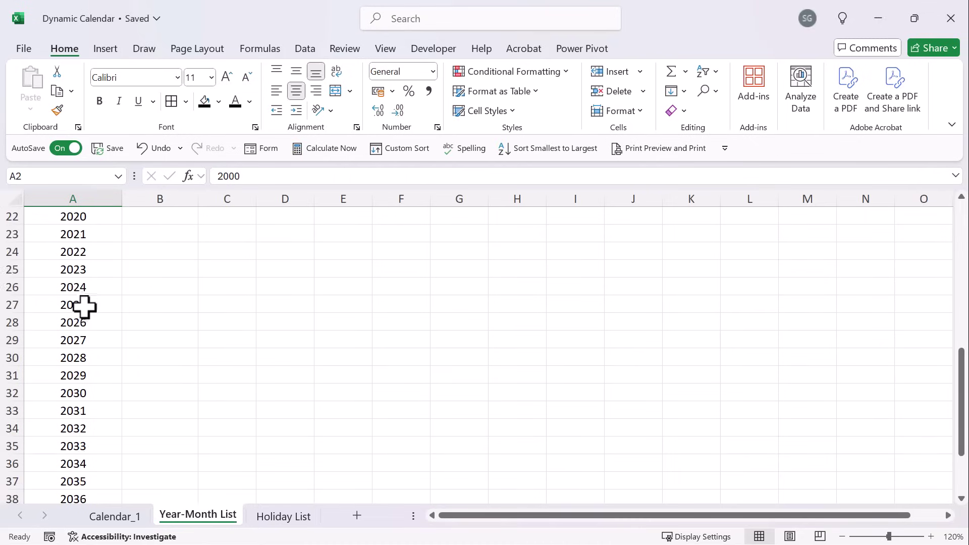
scroll(94, 318, up, 4)
click(112, 409)
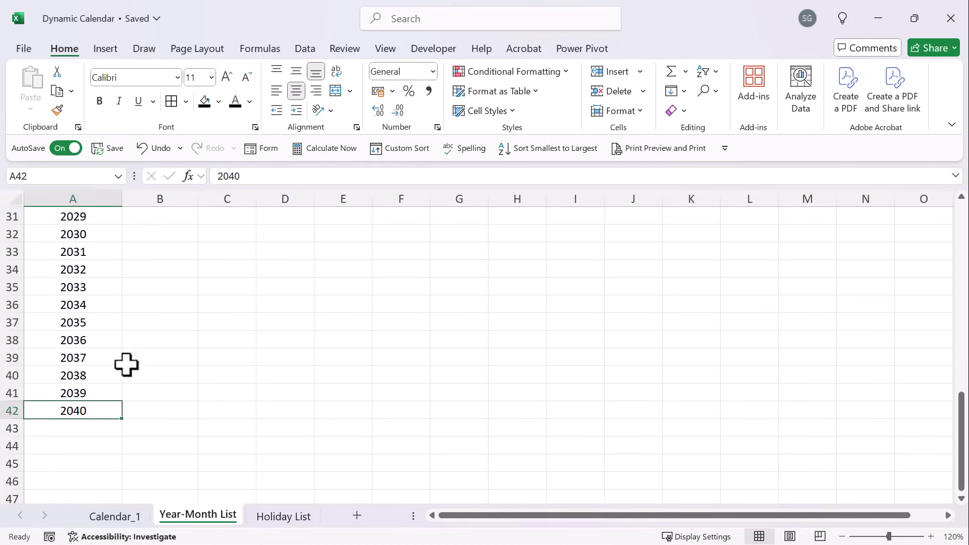
scroll(95, 318, down, 3)
drag(91, 220, 134, 431)
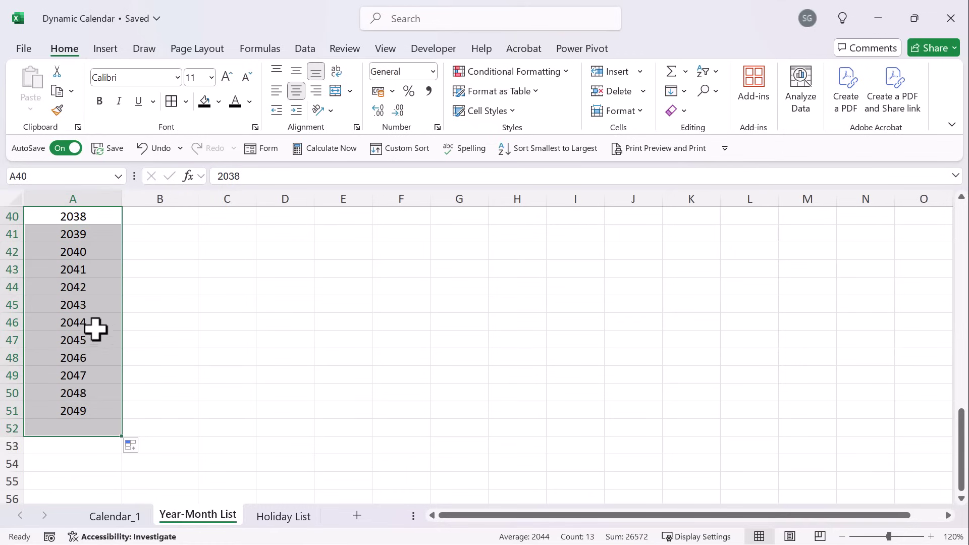
scroll(110, 360, up, 13)
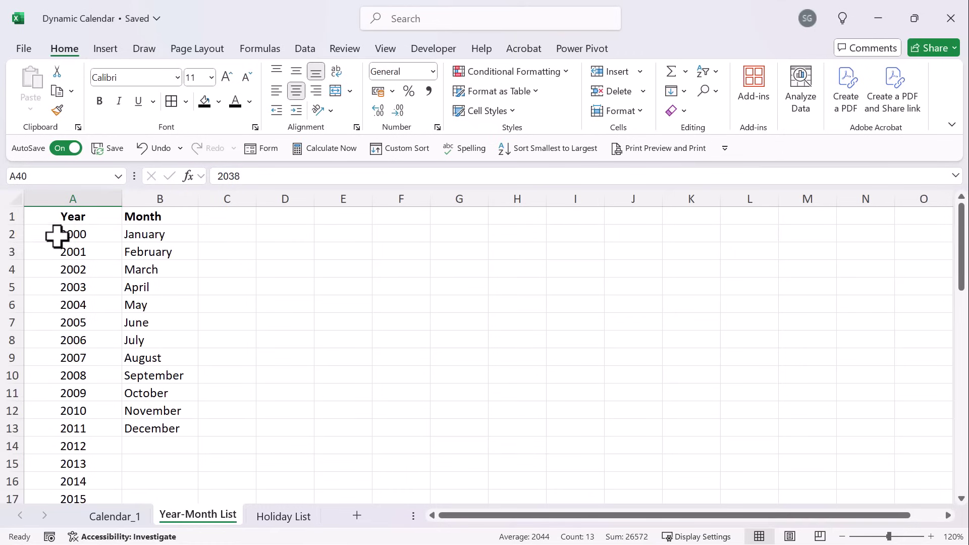
drag(58, 237, 71, 428)
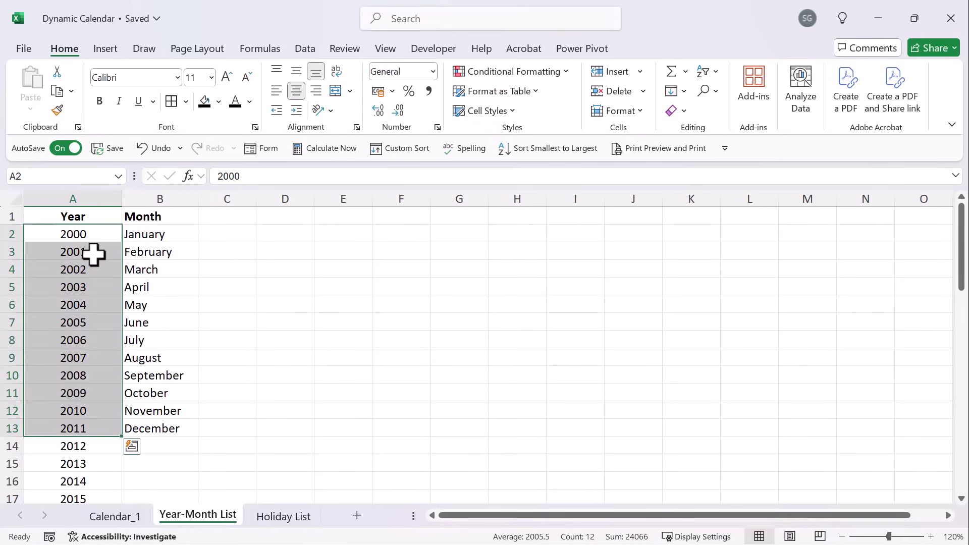
click(175, 235)
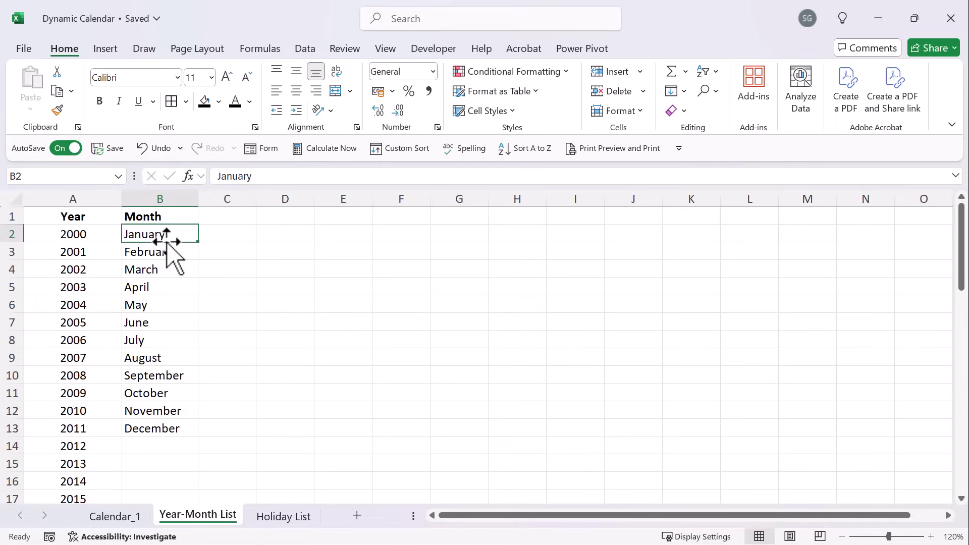
Step: Add a list data validation to cell B2 of Calendar_1, using the years in 'Year-Month List'!$A$2:$A$52 as the source
click(118, 518)
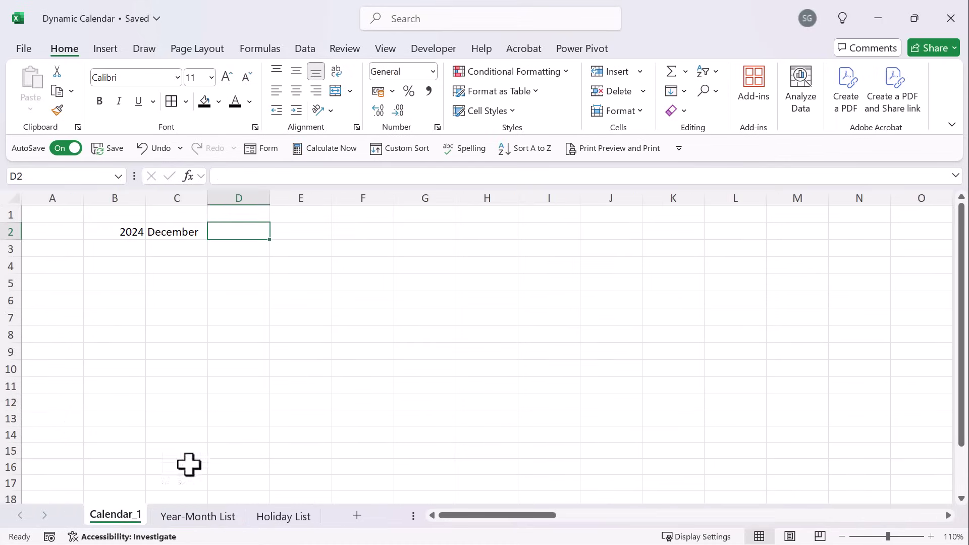
click(123, 233)
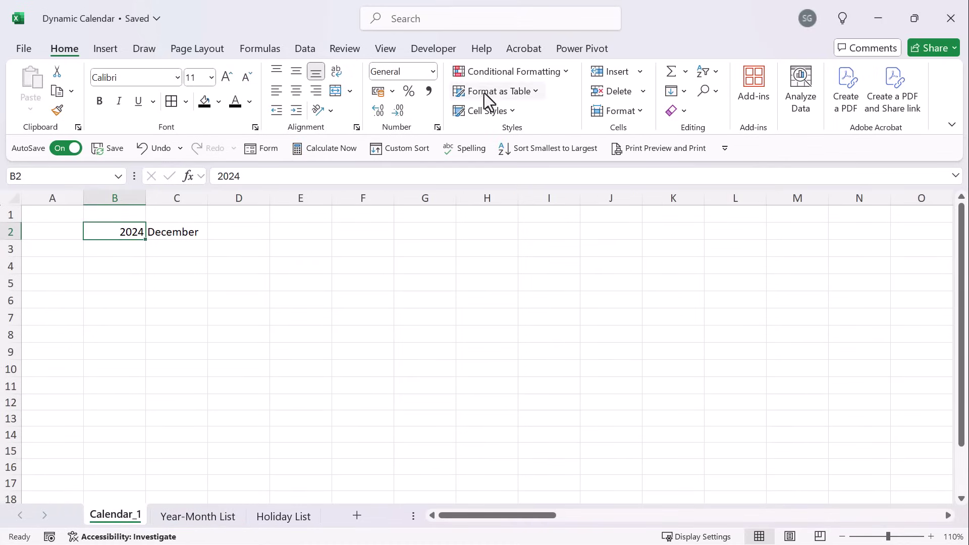
click(305, 51)
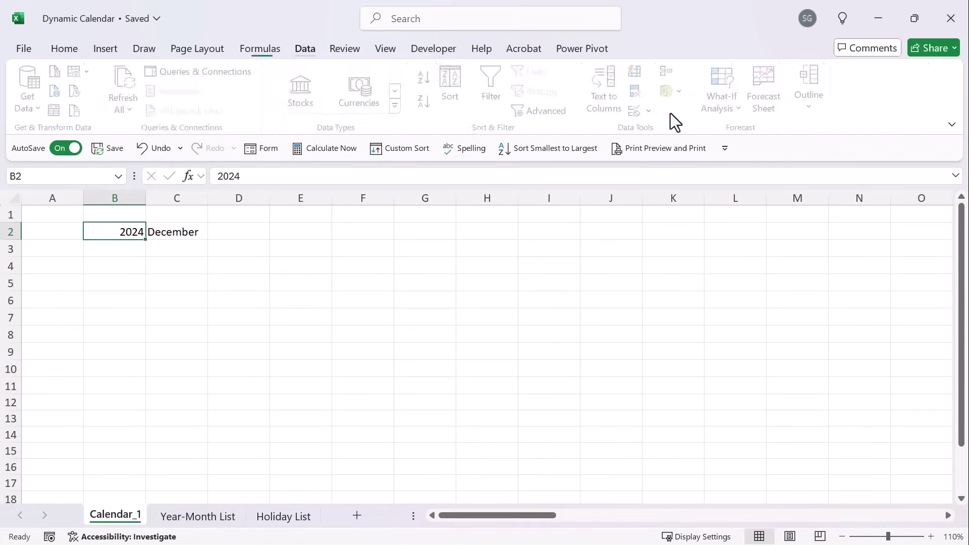
click(638, 110)
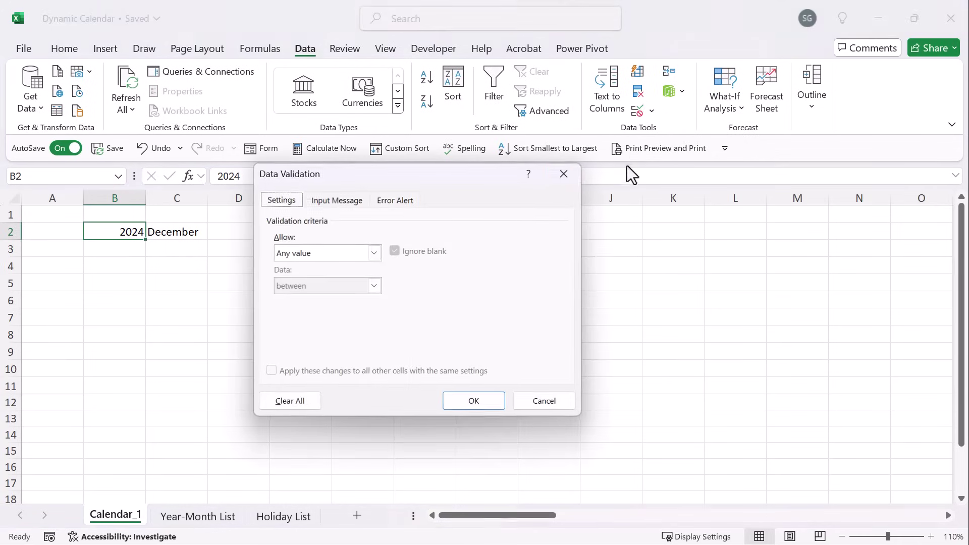
click(320, 252)
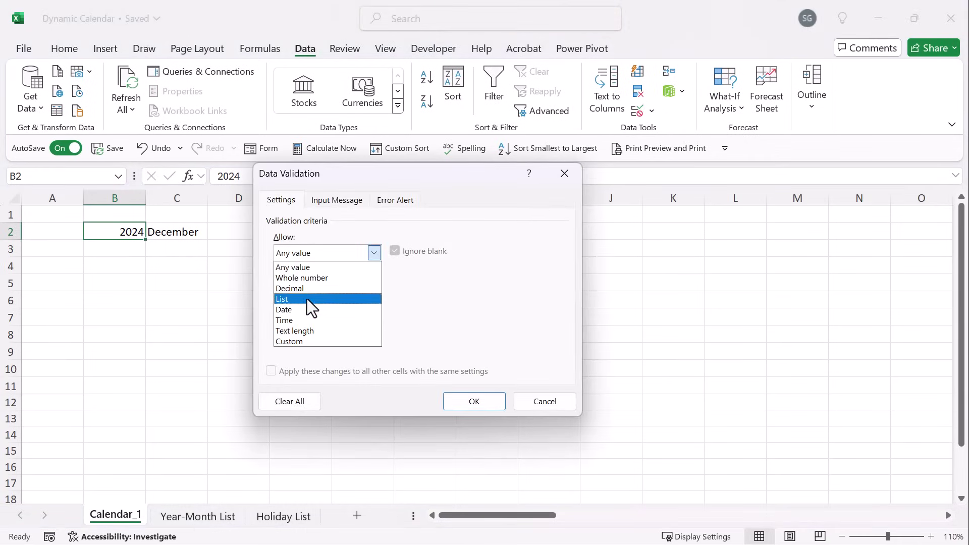
click(307, 299)
click(396, 319)
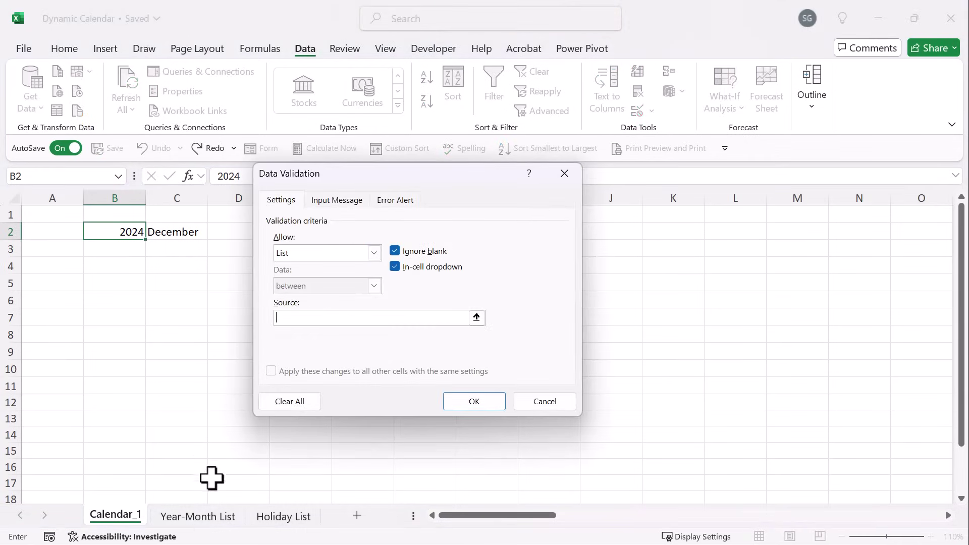
click(198, 516)
drag(63, 233, 81, 466)
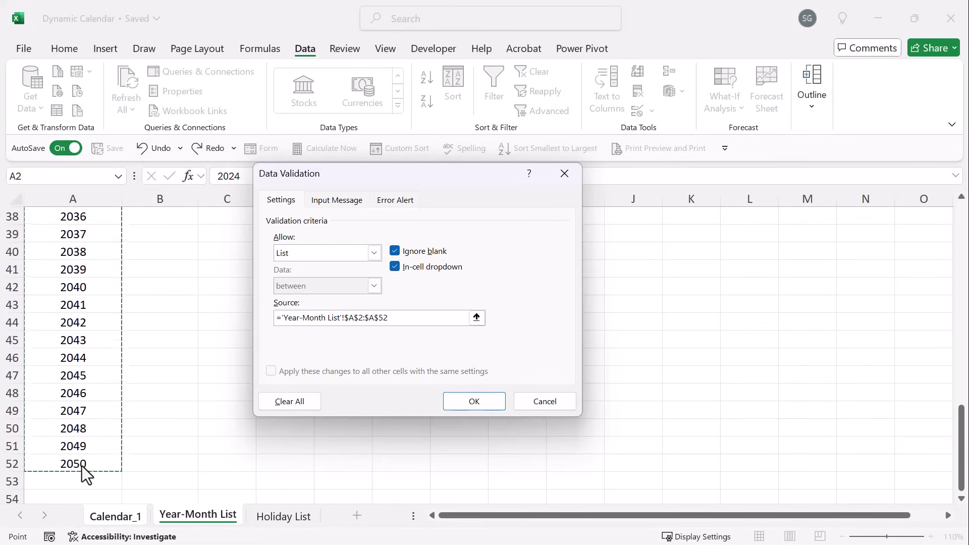
click(481, 400)
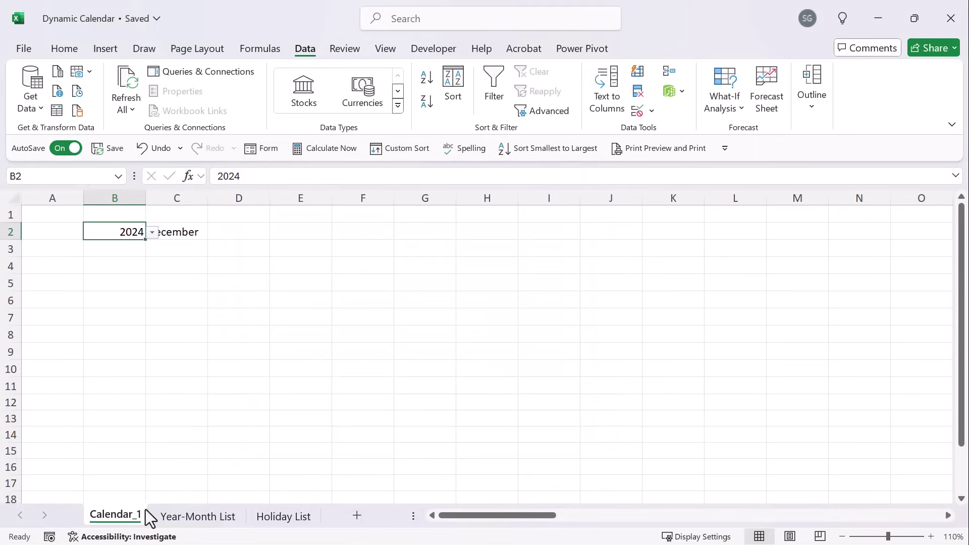
Step: Try out the year drop-down list in cell B2
click(152, 232)
click(134, 335)
click(153, 232)
click(133, 335)
Step: Add a list data validation to cell C2, using the months January to December on the Year-Month List sheet as the source
click(187, 233)
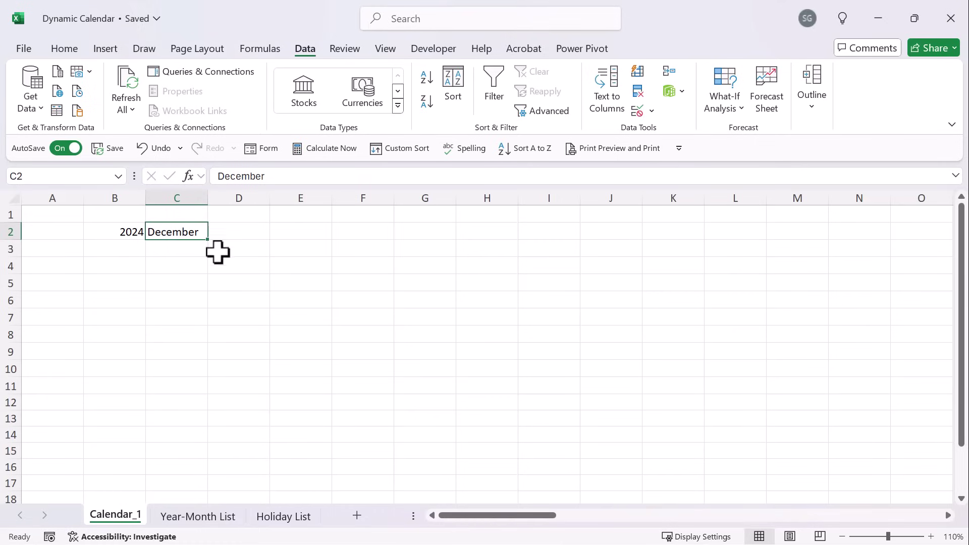
click(652, 111)
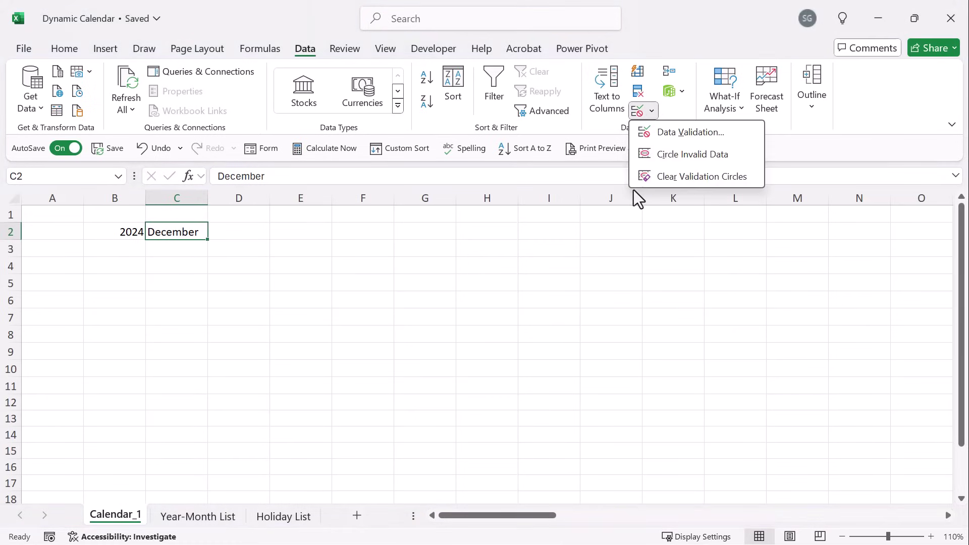
click(666, 136)
click(350, 252)
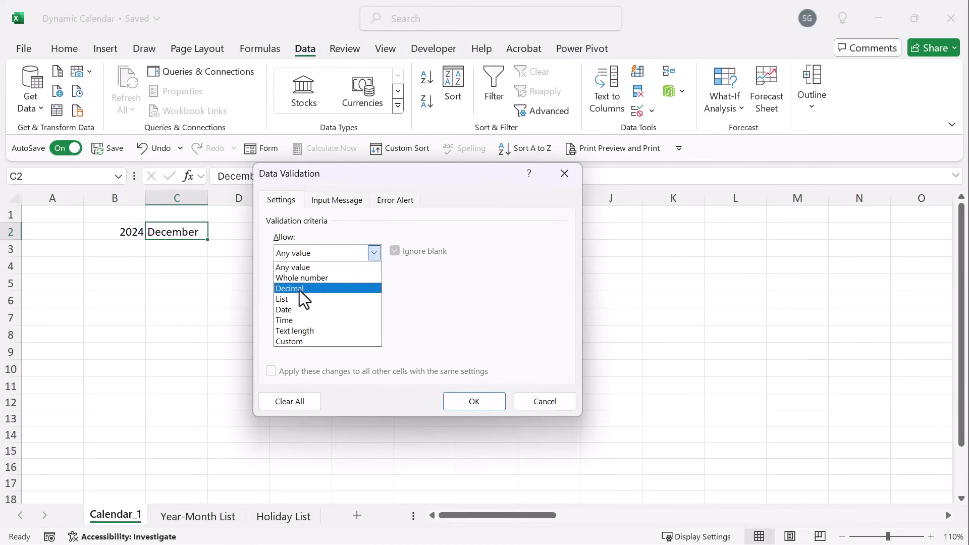
click(300, 297)
click(322, 319)
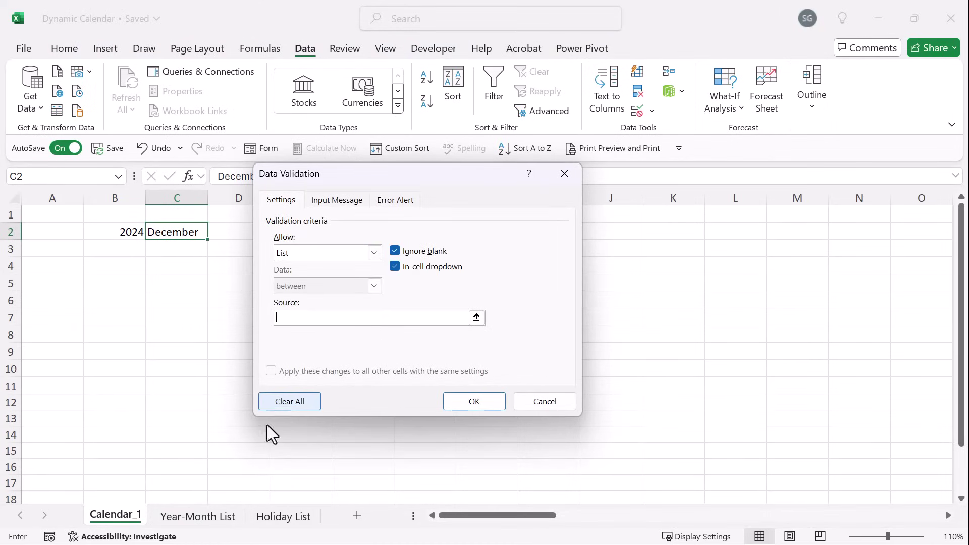
click(198, 515)
scroll(164, 260, up, 12)
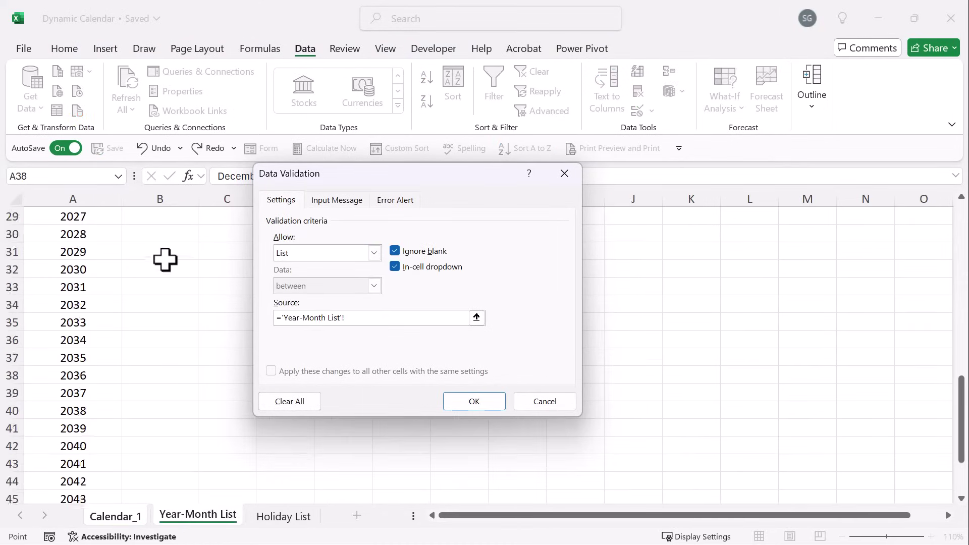
drag(154, 232, 185, 426)
click(474, 401)
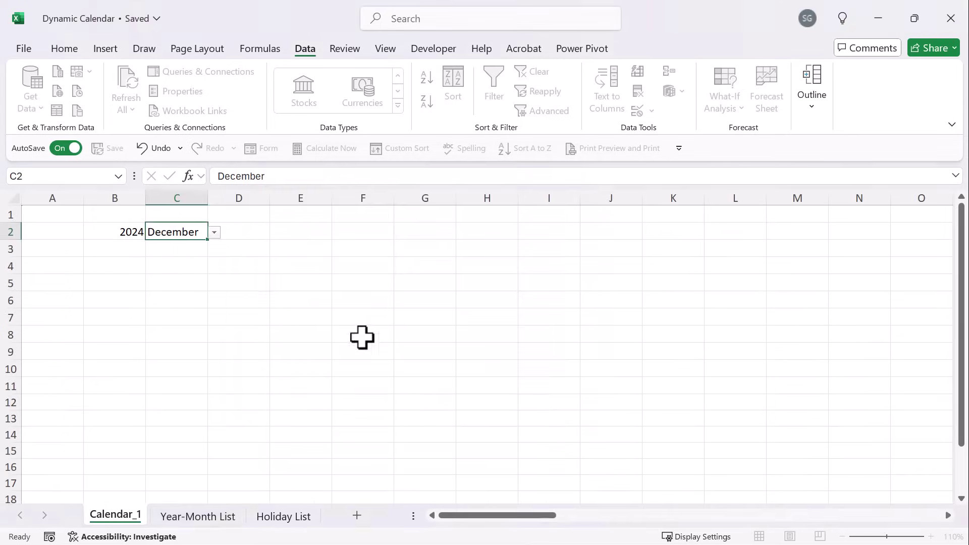
Step: Center the year and month in cells B2:C2 horizontally and make row 2 taller
drag(123, 232, 178, 237)
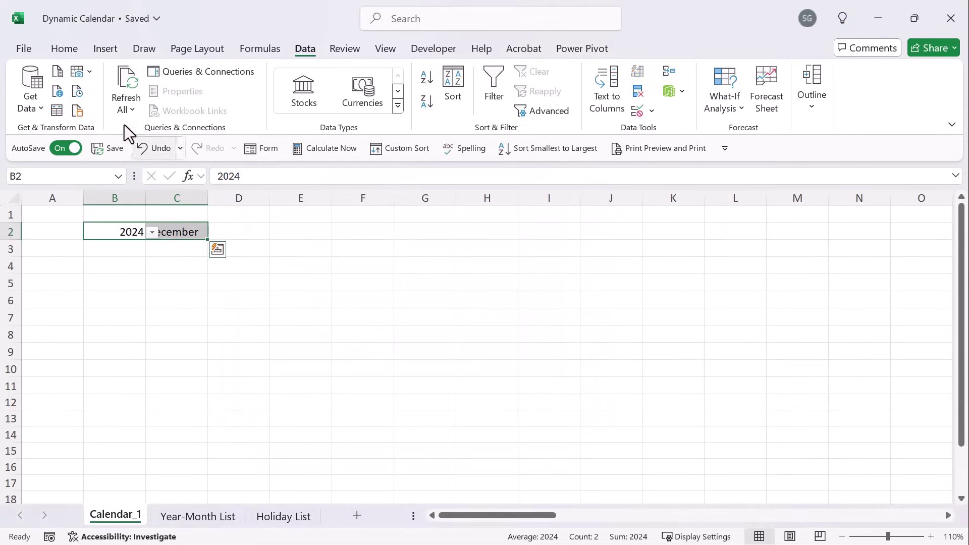
click(63, 49)
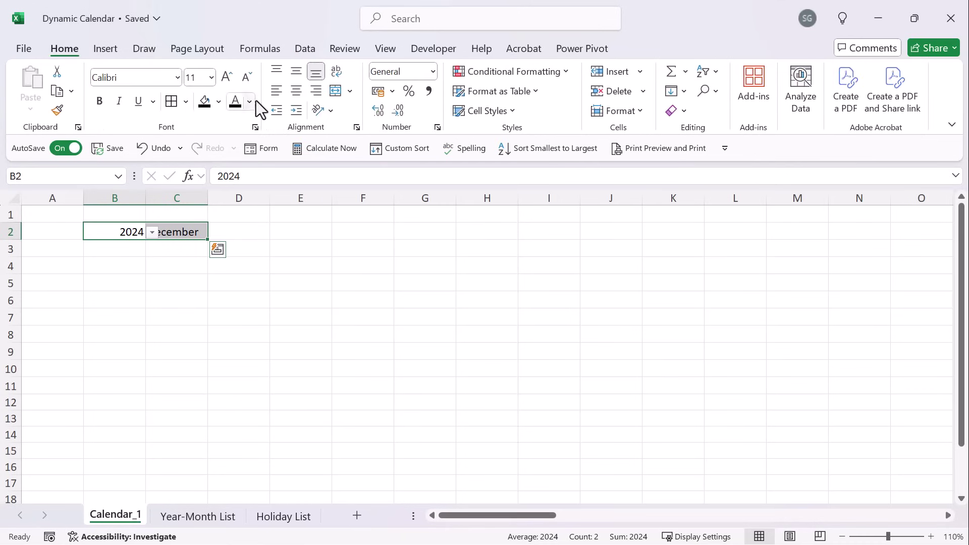
click(301, 95)
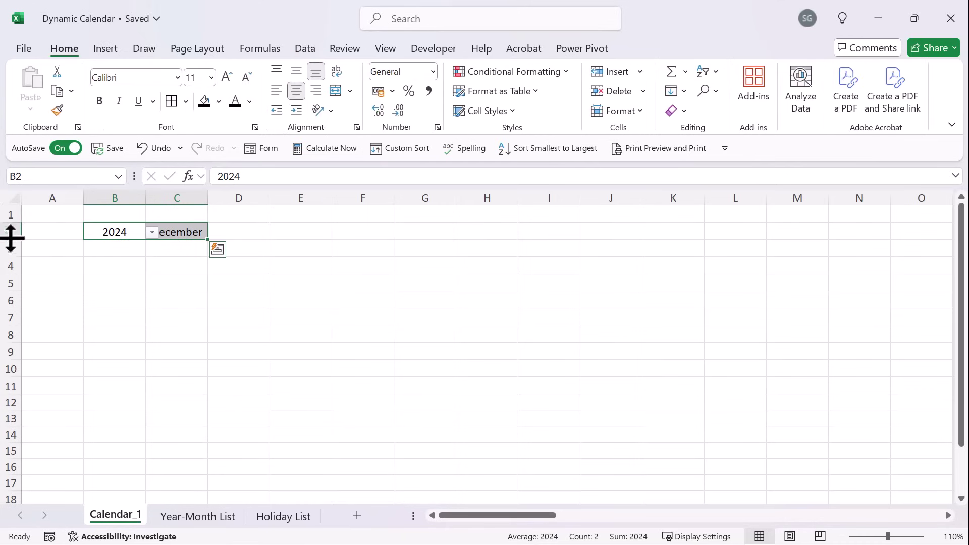
drag(8, 243, 8, 256)
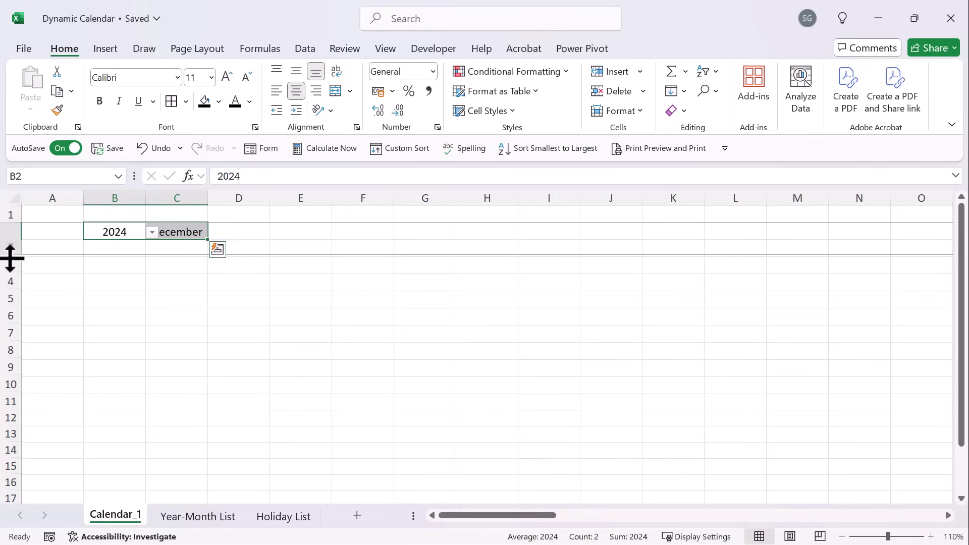
Step: Set the text in cells B2:C2 to font size 14 and bold
click(199, 77)
text(14)
key(Return)
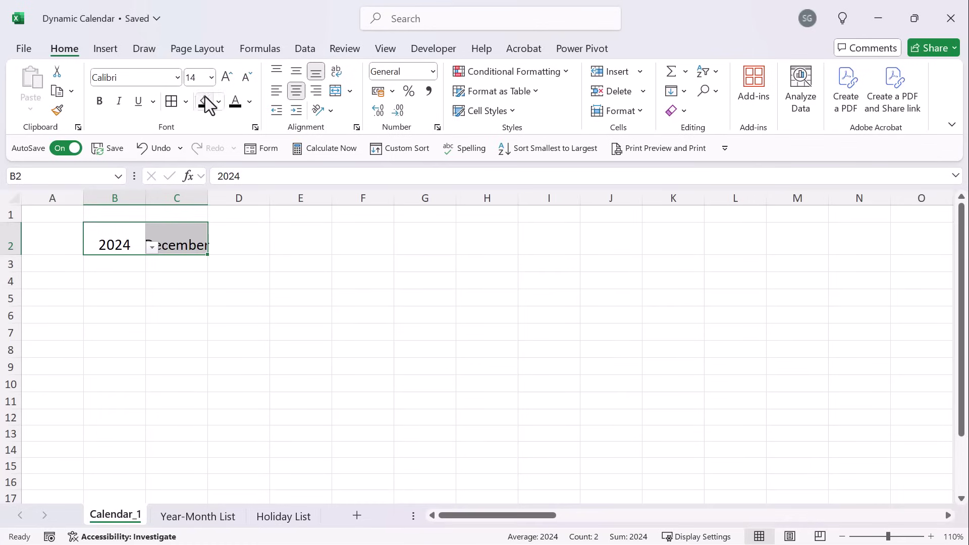
click(100, 101)
click(303, 259)
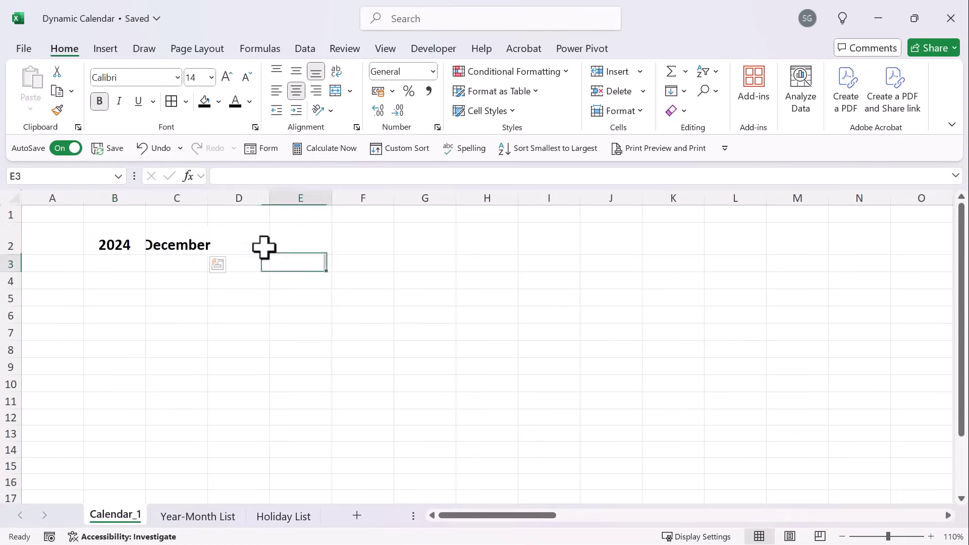
click(175, 238)
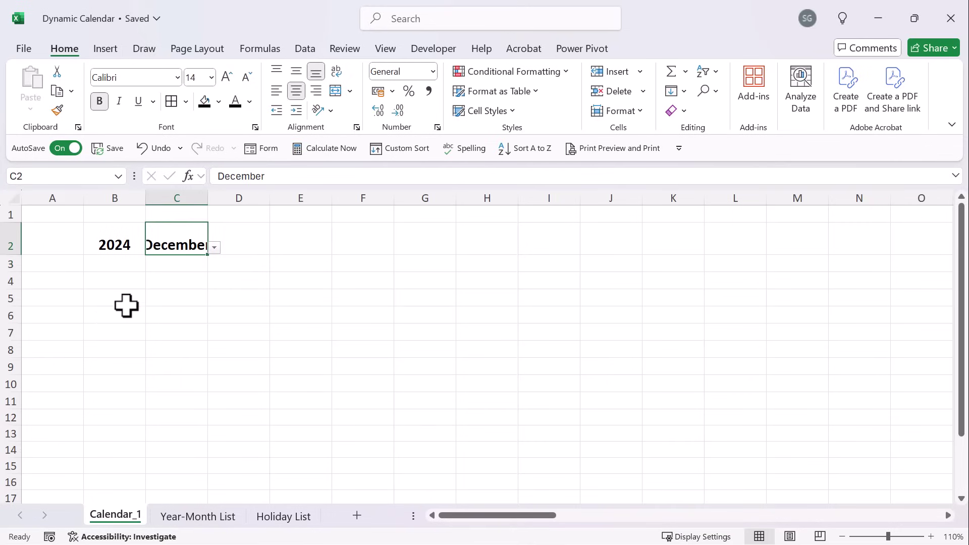
Step: Enter the headers "Week No" in cell B4 and "Mon" in cell C4
click(124, 279)
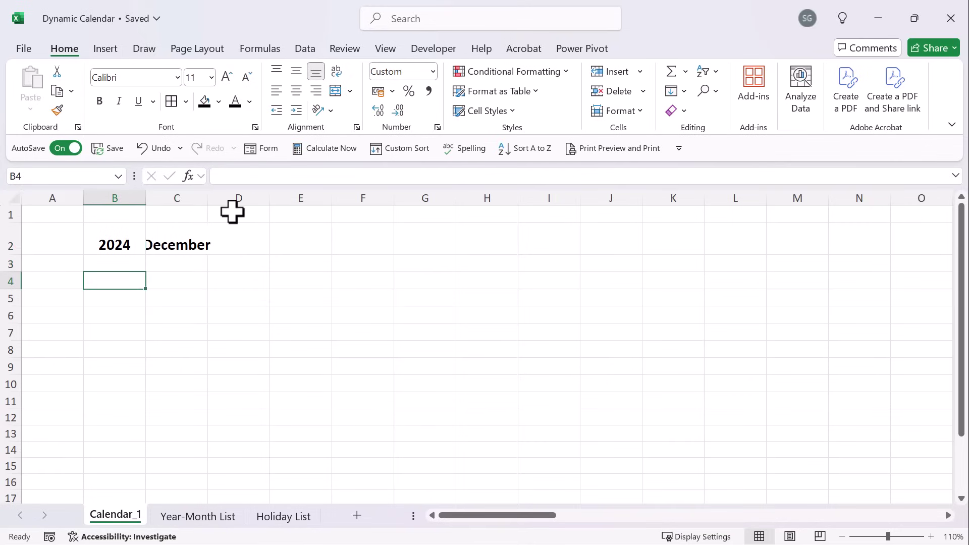
text(Week No)
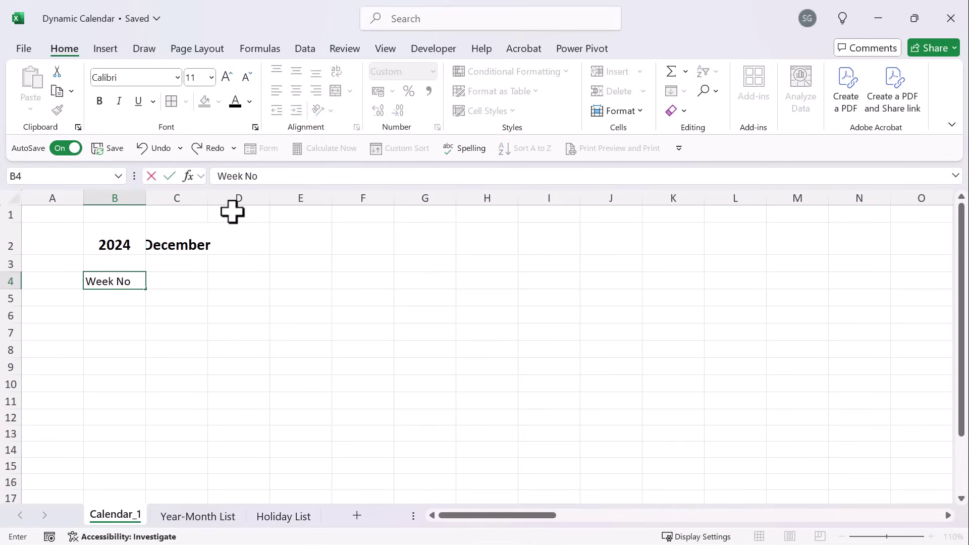
key(Tab)
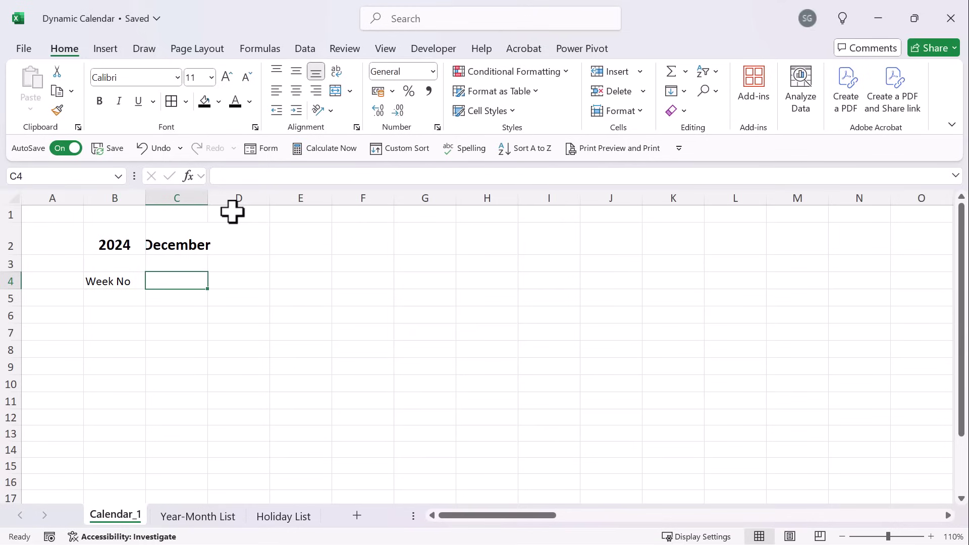
text(Mon)
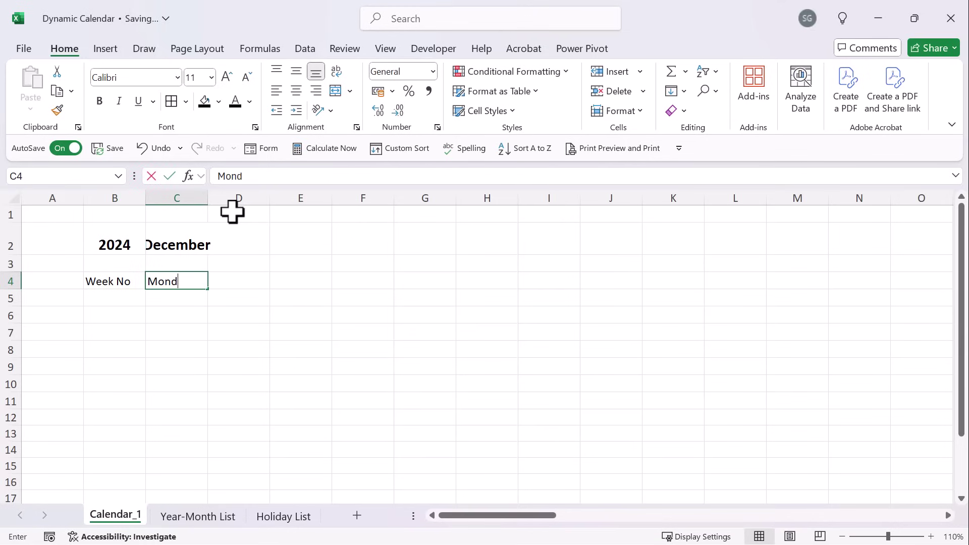
key(Tab)
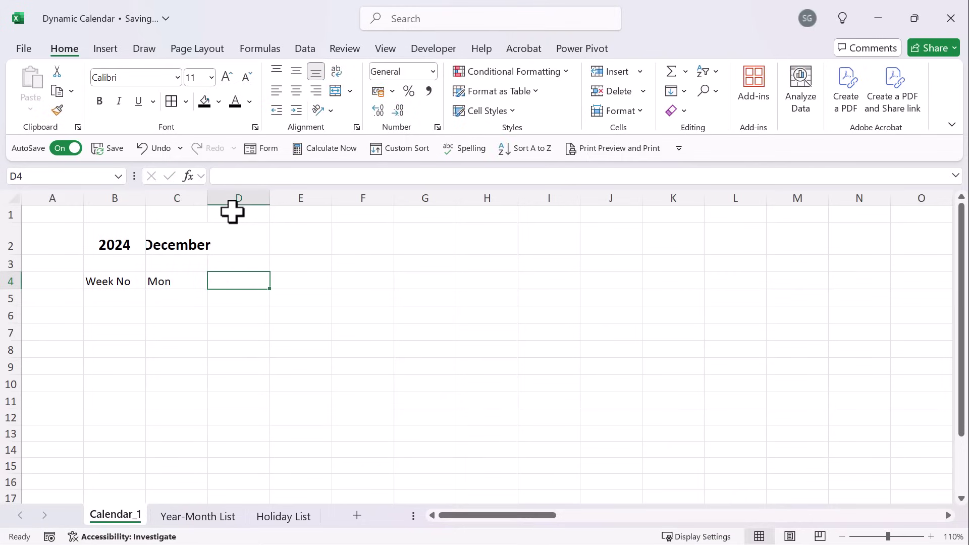
Step: Fill the weekday headers from Mon through Sun across C4:I4 and give columns C to I an equal, narrower width
click(179, 279)
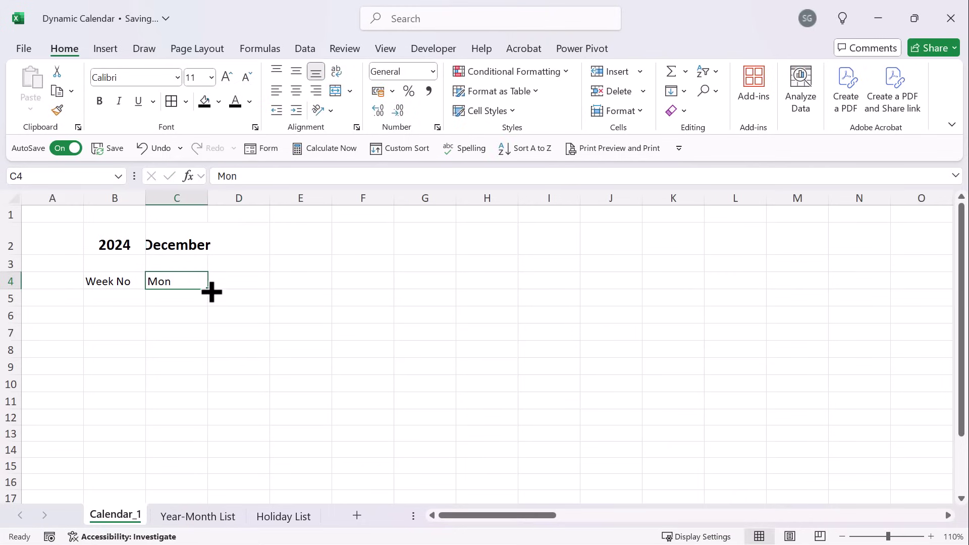
drag(212, 292, 563, 290)
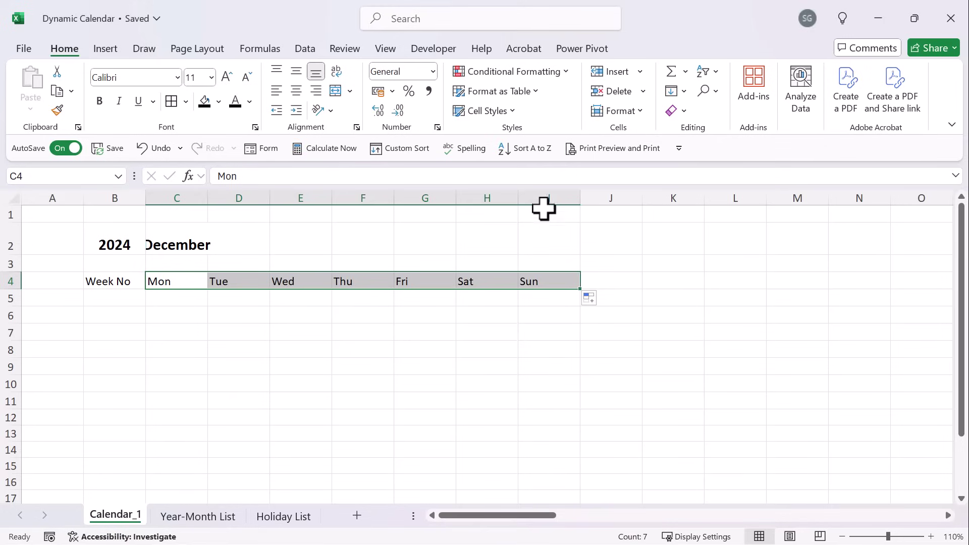
drag(543, 197, 198, 191)
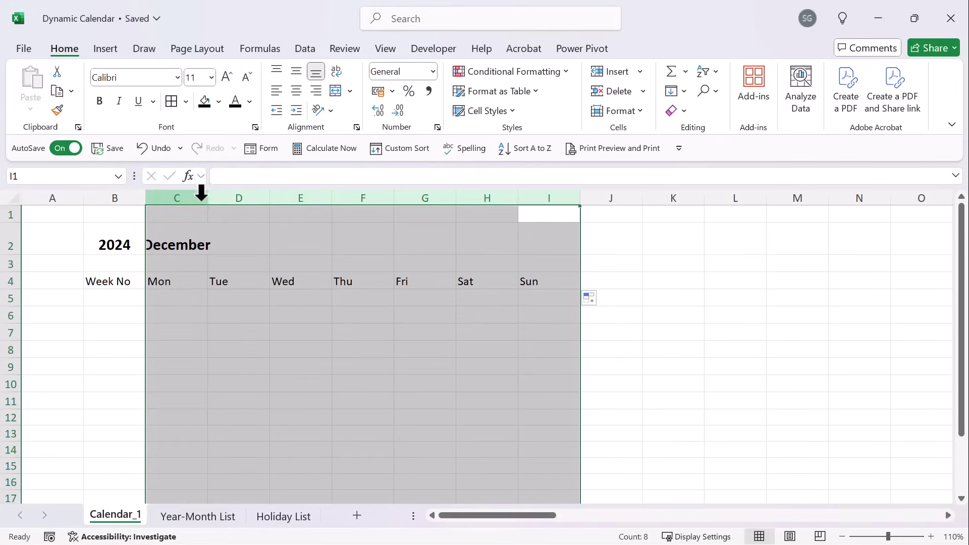
double_click(207, 197)
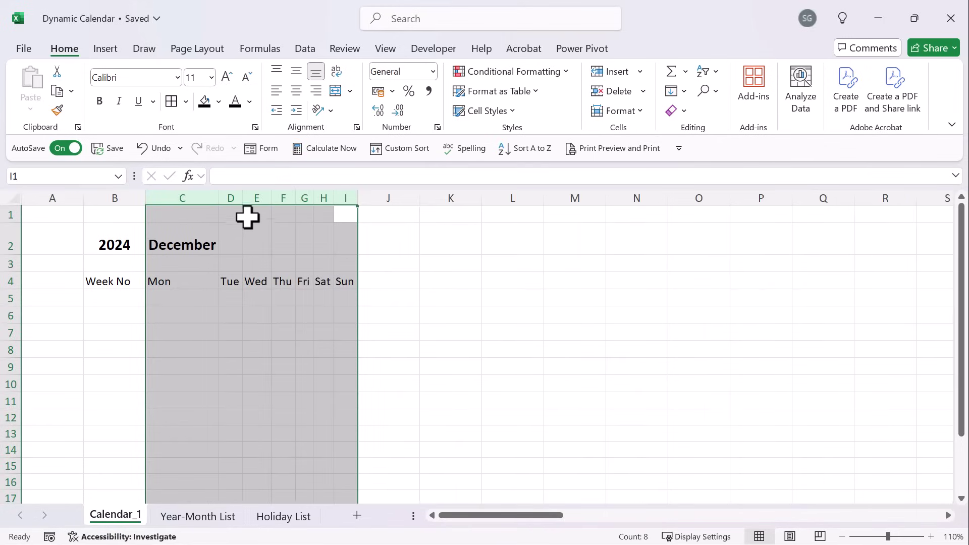
drag(216, 197, 179, 198)
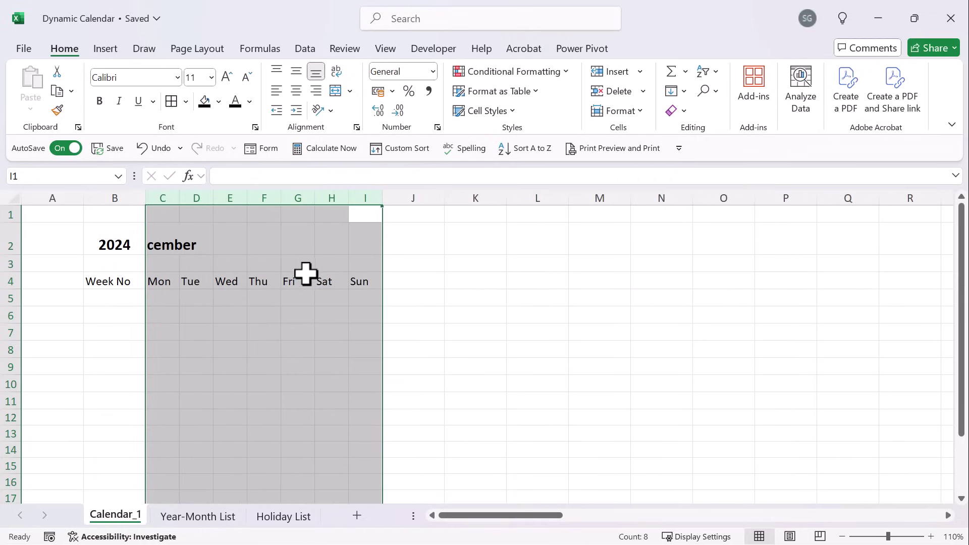
Step: Center the contents of columns C to I horizontally, and merge and center the month across C2:I2
click(296, 91)
click(264, 282)
drag(157, 231, 367, 235)
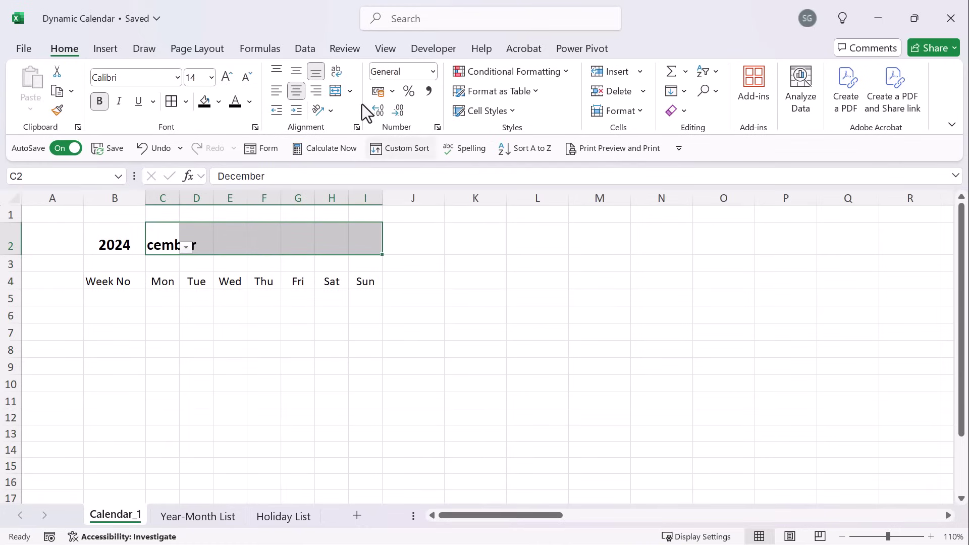
click(335, 92)
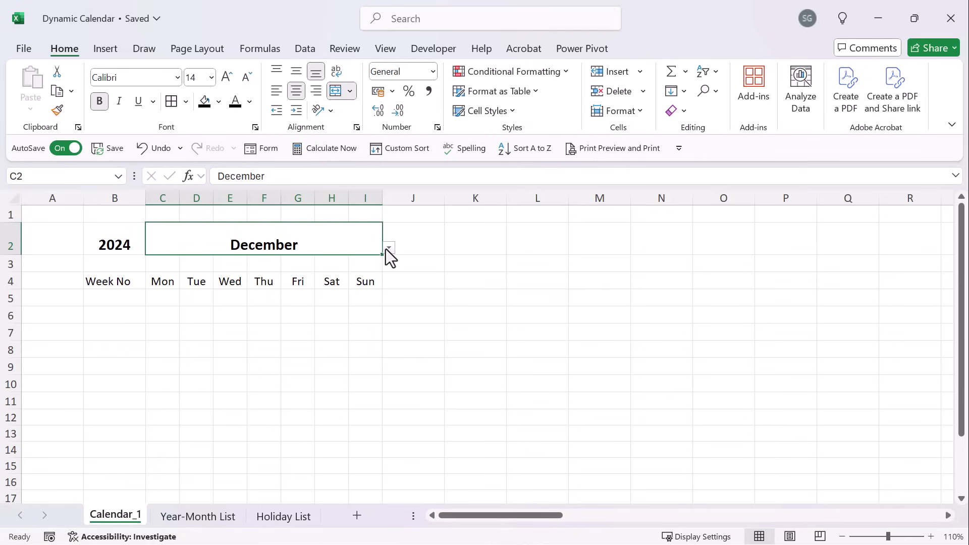
click(389, 248)
click(416, 258)
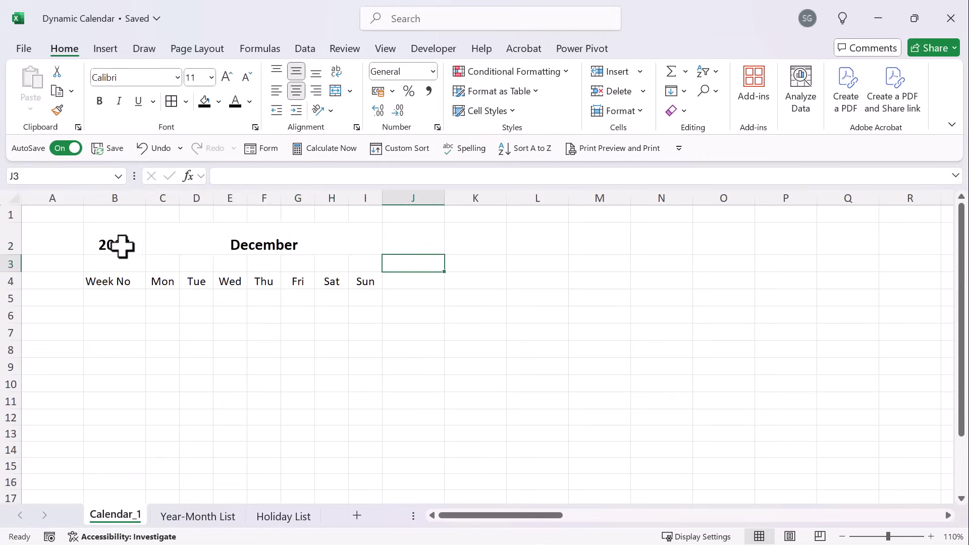
Step: Middle-align the month in the merged cell C2:I2 and the year in cell B2 vertically
click(187, 238)
click(297, 70)
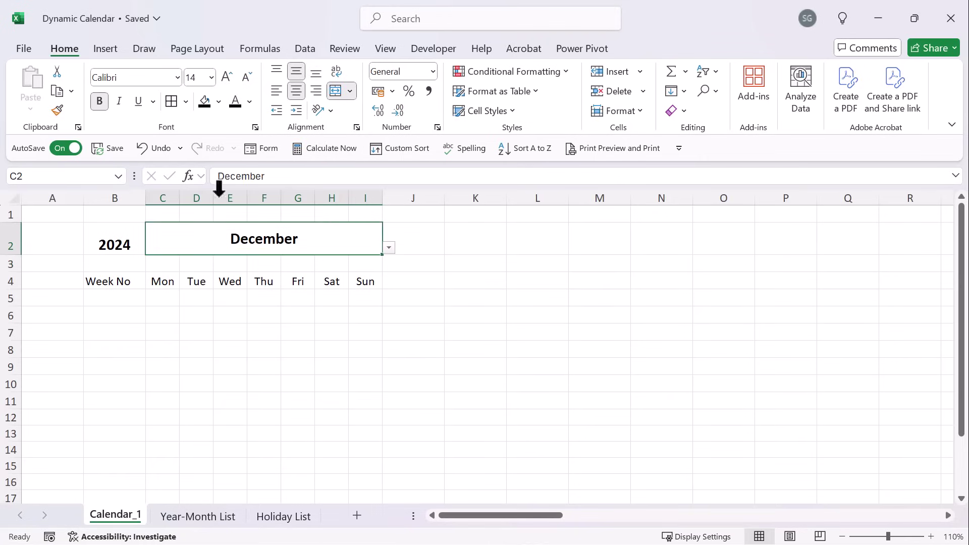
click(127, 243)
click(293, 71)
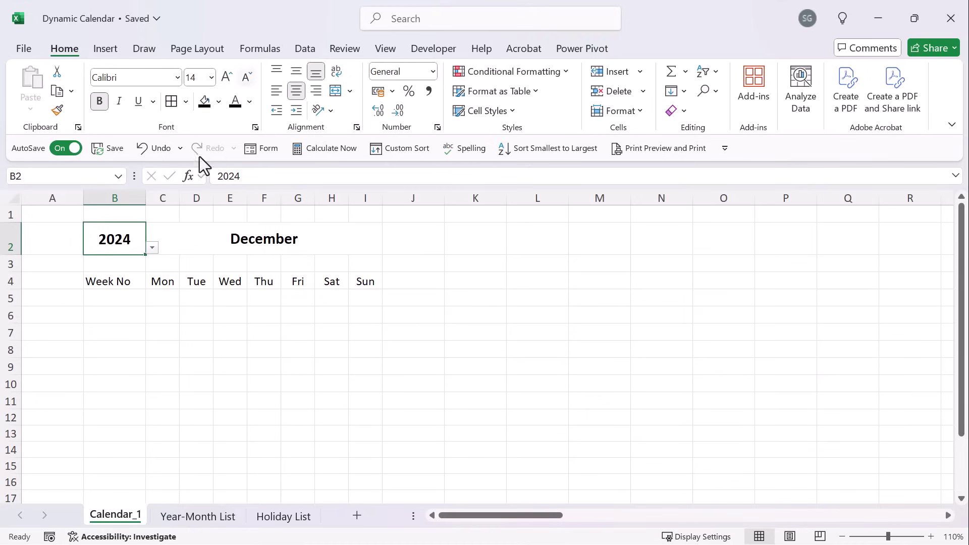
Step: Fill the year cell B2 with medium green and the merged month cell C2:I2 with the lightest green
click(218, 102)
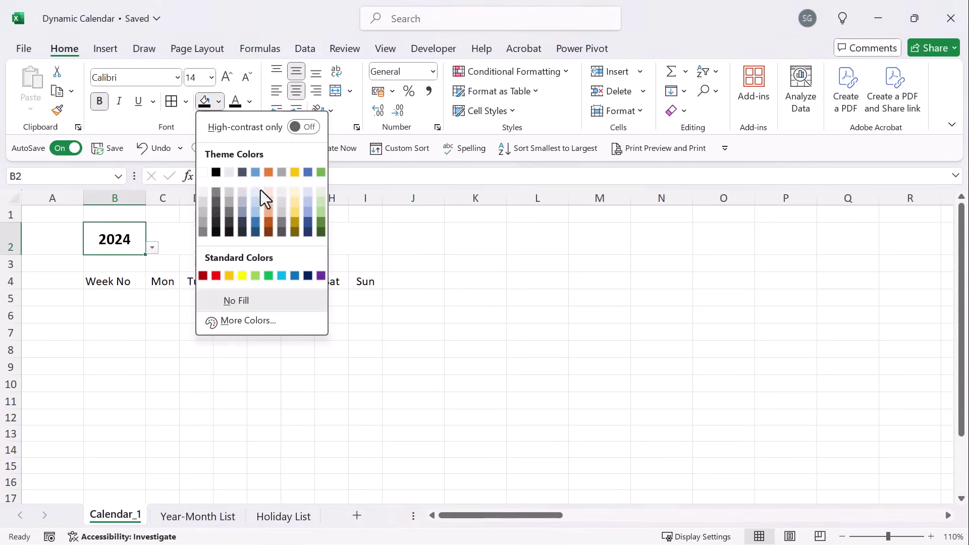
click(318, 210)
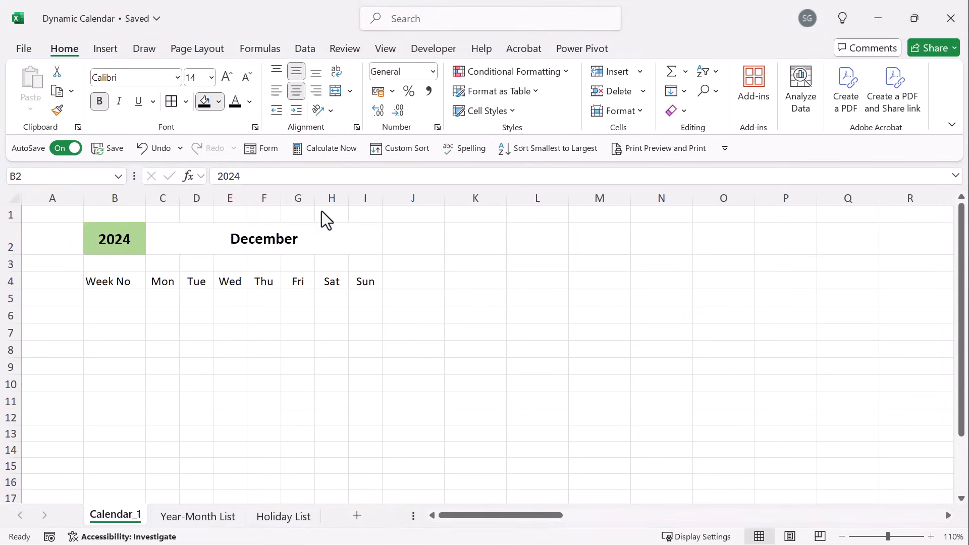
click(210, 222)
click(219, 102)
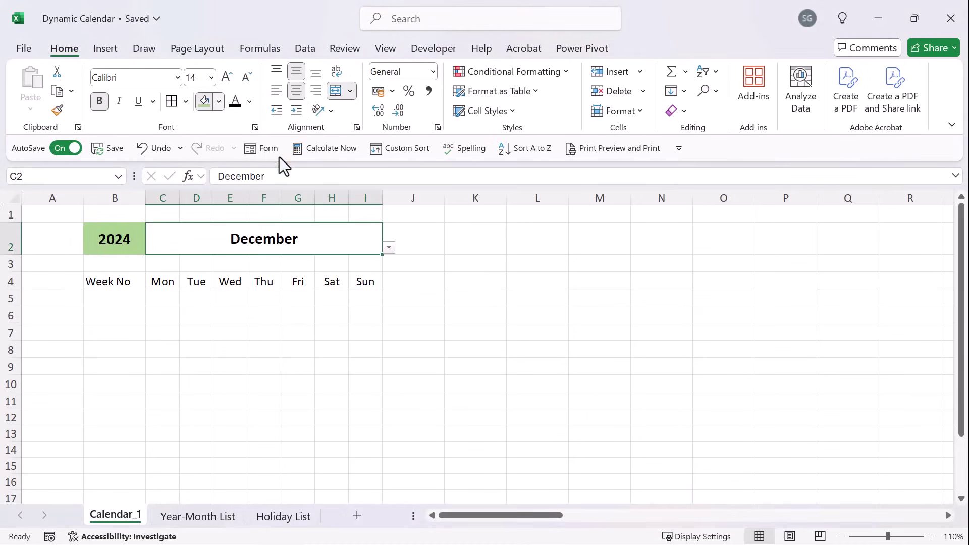
click(321, 192)
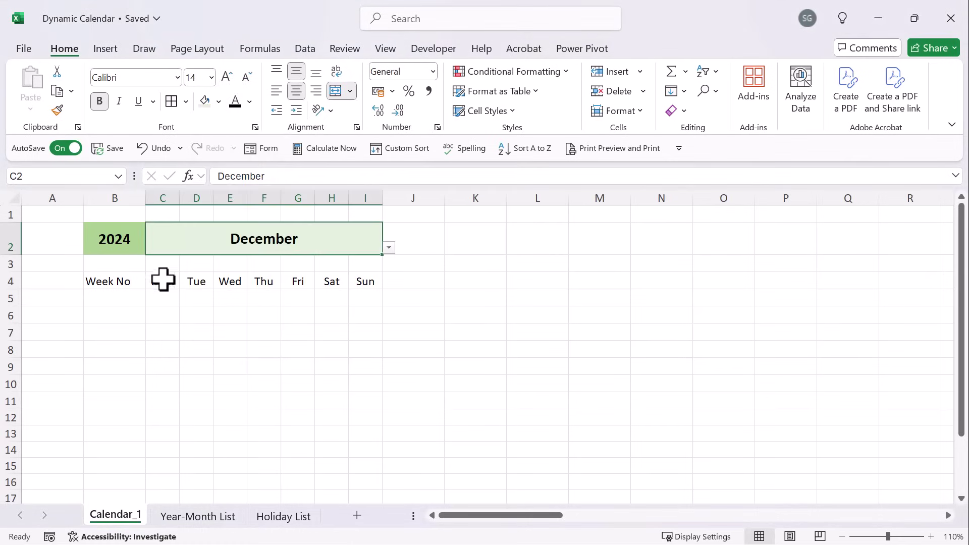
Step: Format the header row B4:I4 with bold, centered text and a medium green fill
drag(131, 281, 352, 281)
key(ctrl+b)
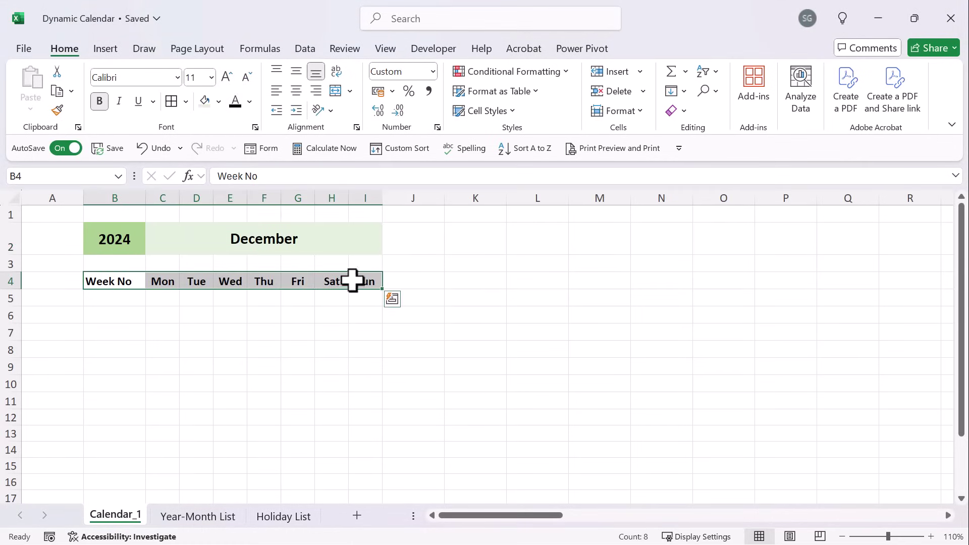
click(302, 89)
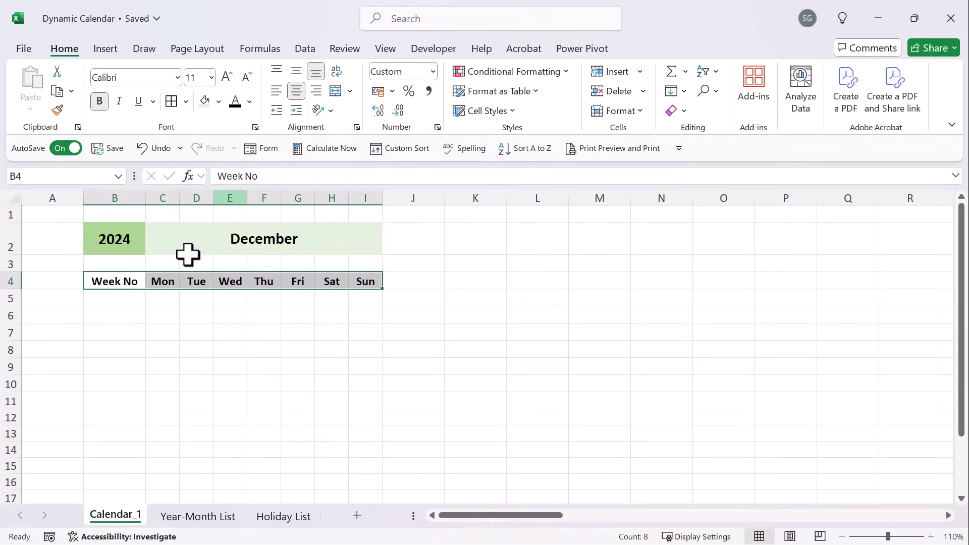
click(219, 102)
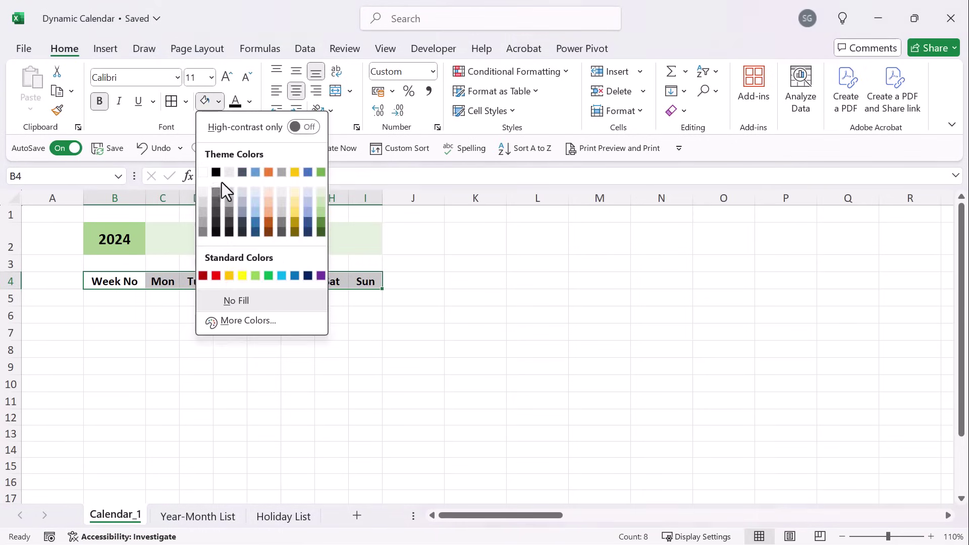
click(322, 213)
Step: Change the fill of the Mon to Fri headers in C4:G4 to the lightest green
drag(164, 279, 312, 275)
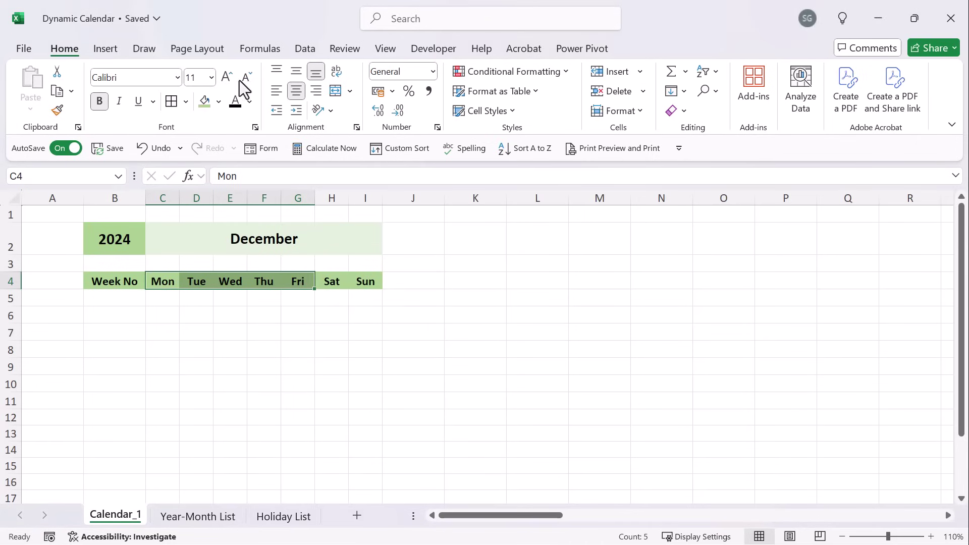
click(219, 101)
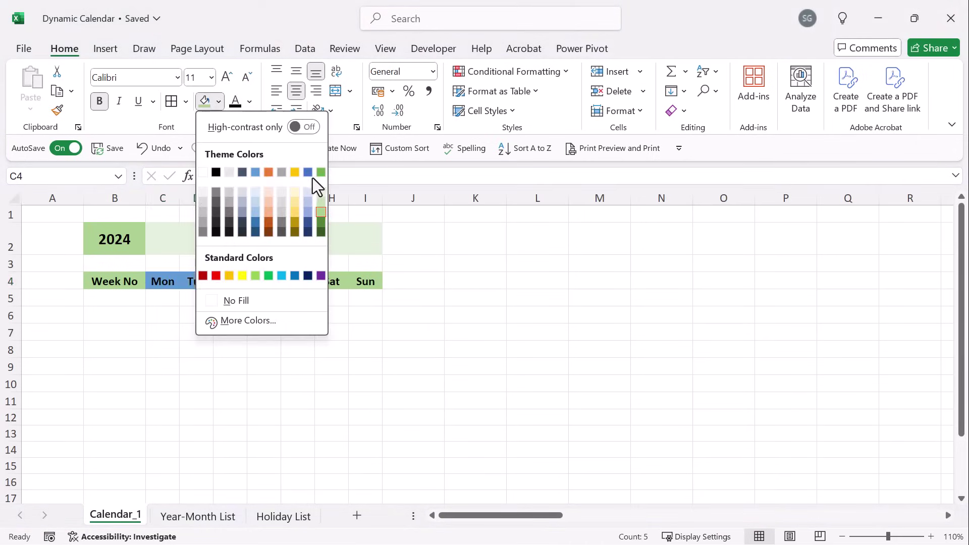
click(323, 192)
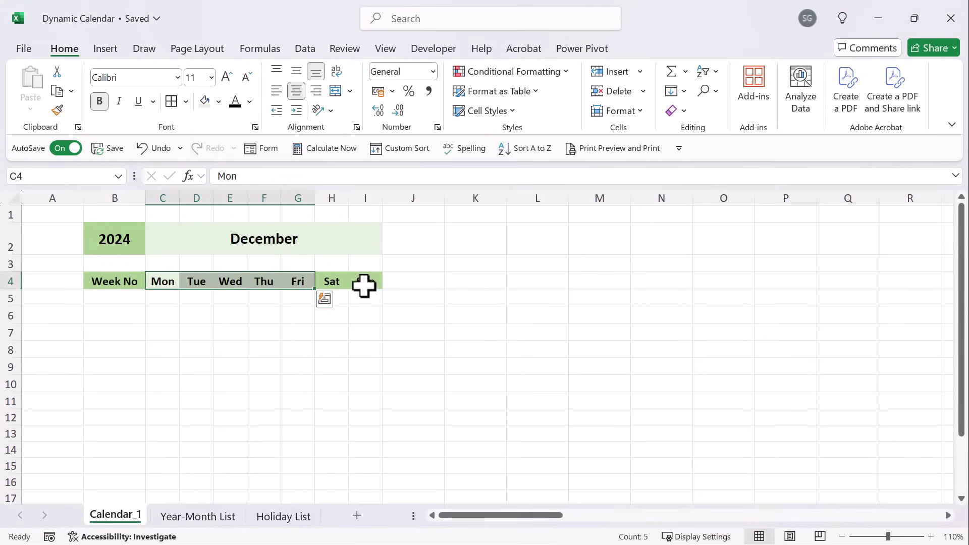
click(346, 283)
key(Right)
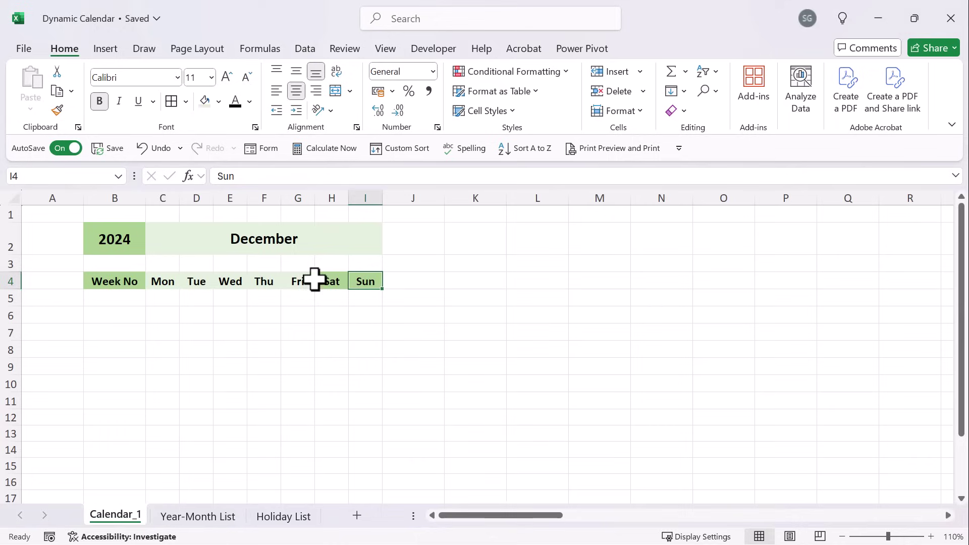
Step: Enter the week numbers 1 to 6 in cells B5:B10 under the Week No header
click(137, 296)
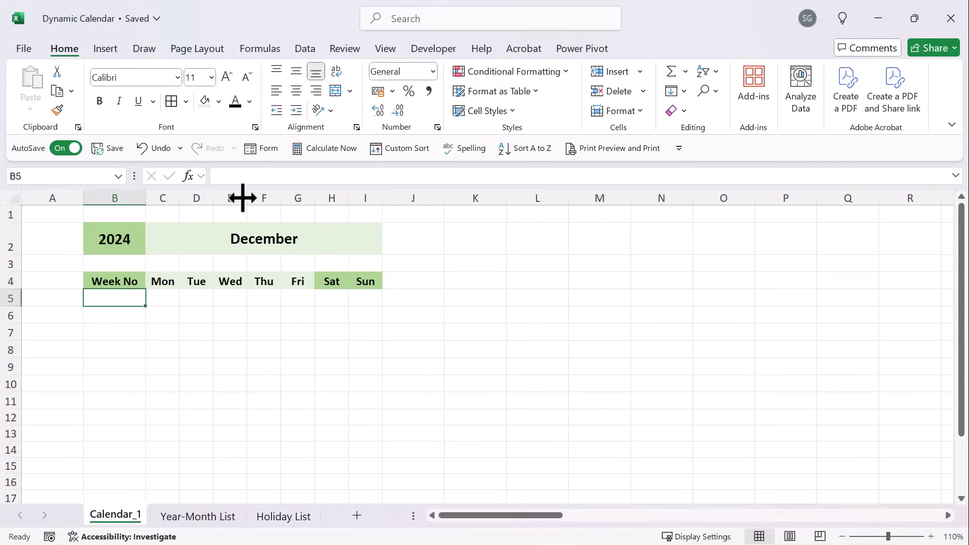
text(1)
key(Return)
text(2)
key(Return)
text(3)
key(Return)
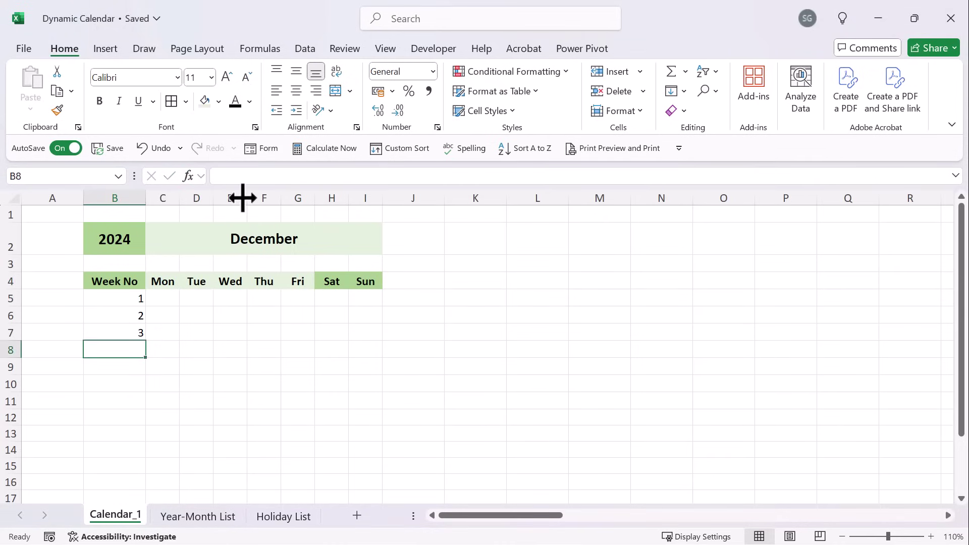
text(4)
key(Return)
text(5)
key(Return)
text(6)
key(Up)
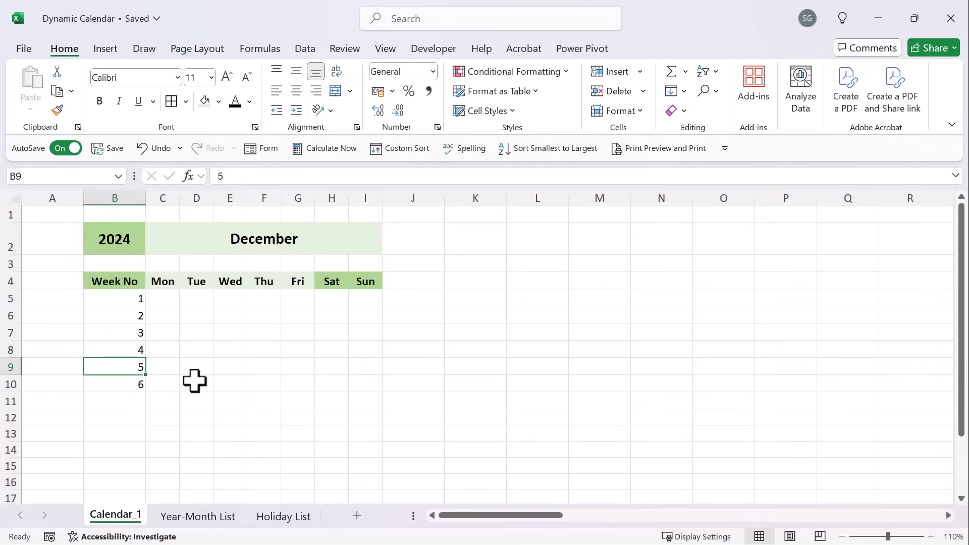
Step: Enter the formula =SEQUENCE(6,7) in cell C5 to fill the calendar grid with numbers
click(171, 297)
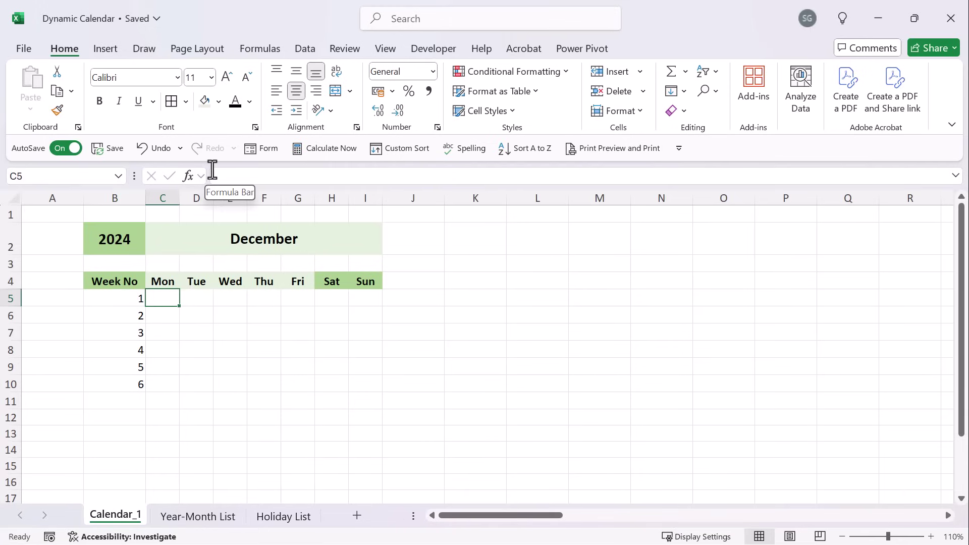
key(Left)
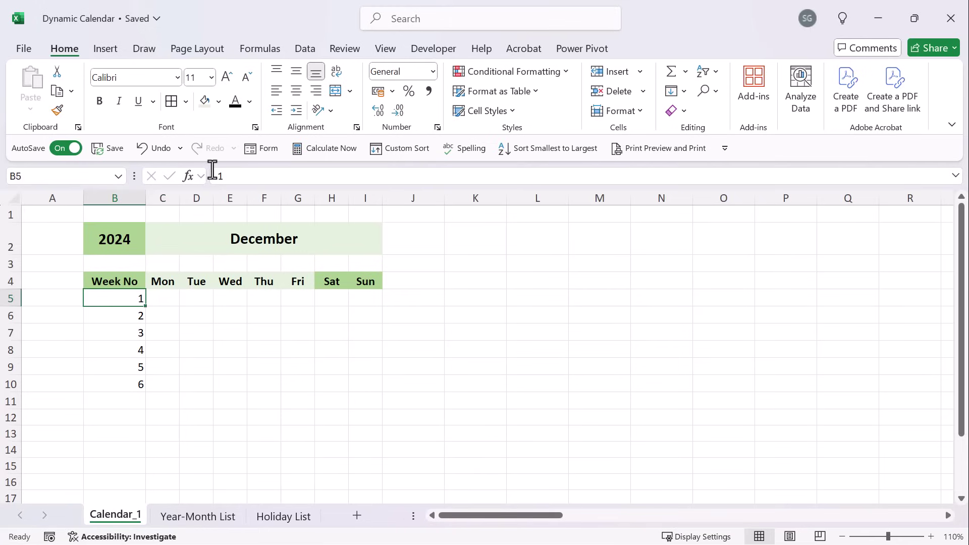
key(Right)
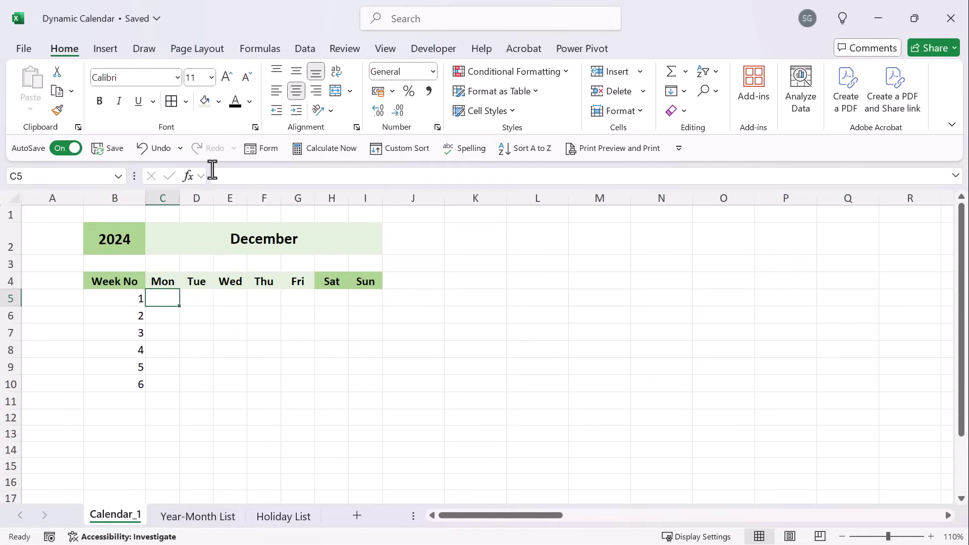
text(=seq)
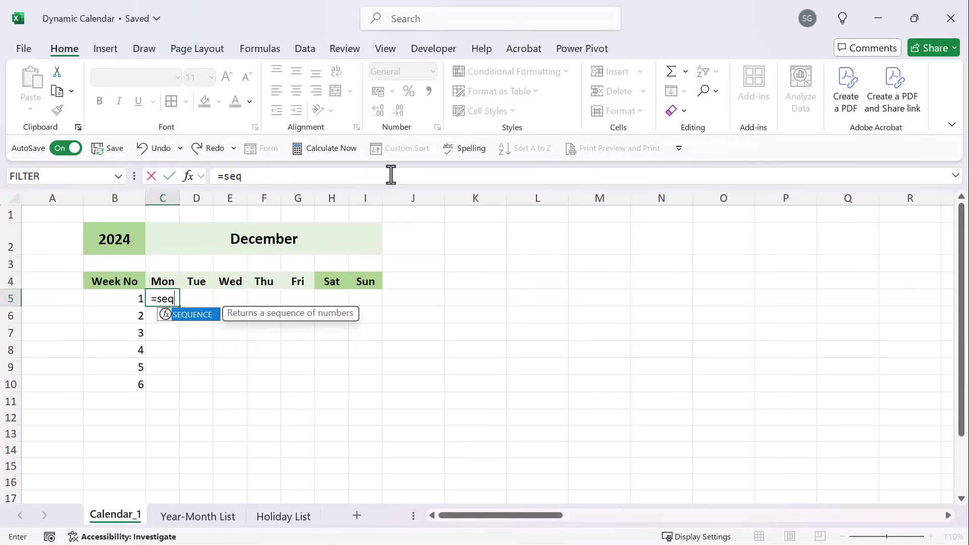
key(Tab)
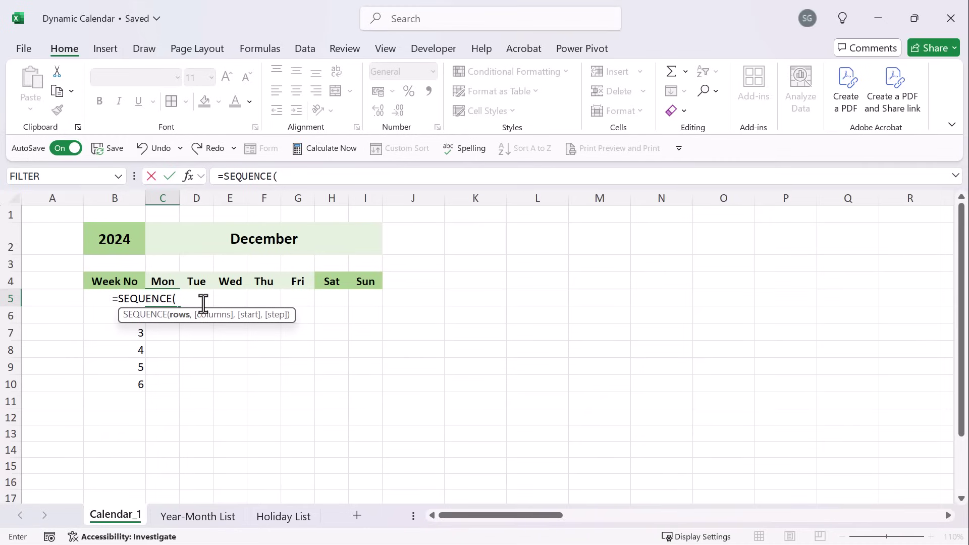
text(,)
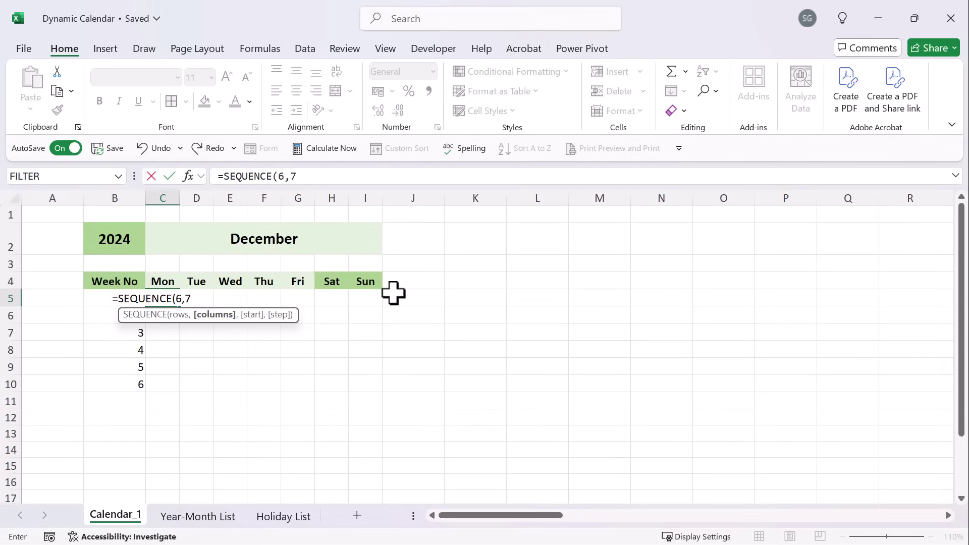
text(7))
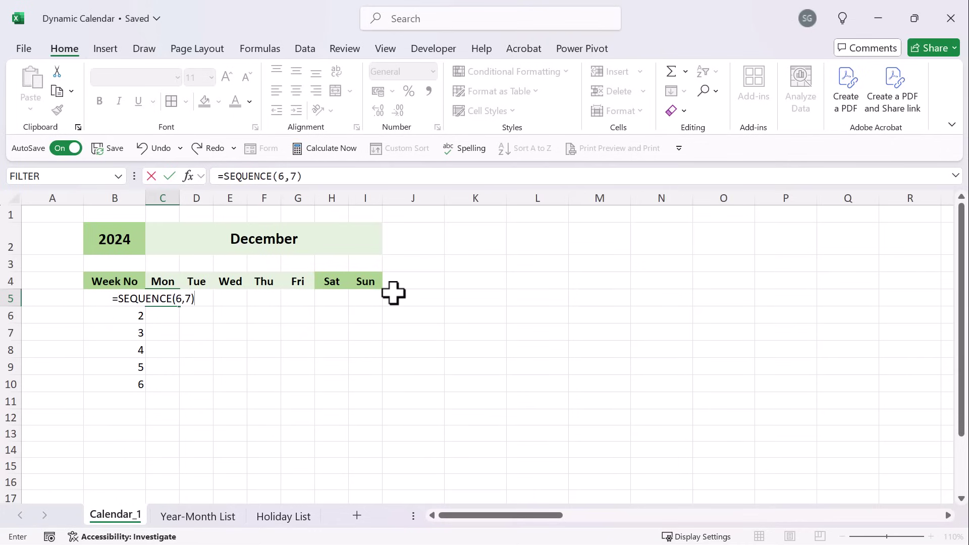
key(Return)
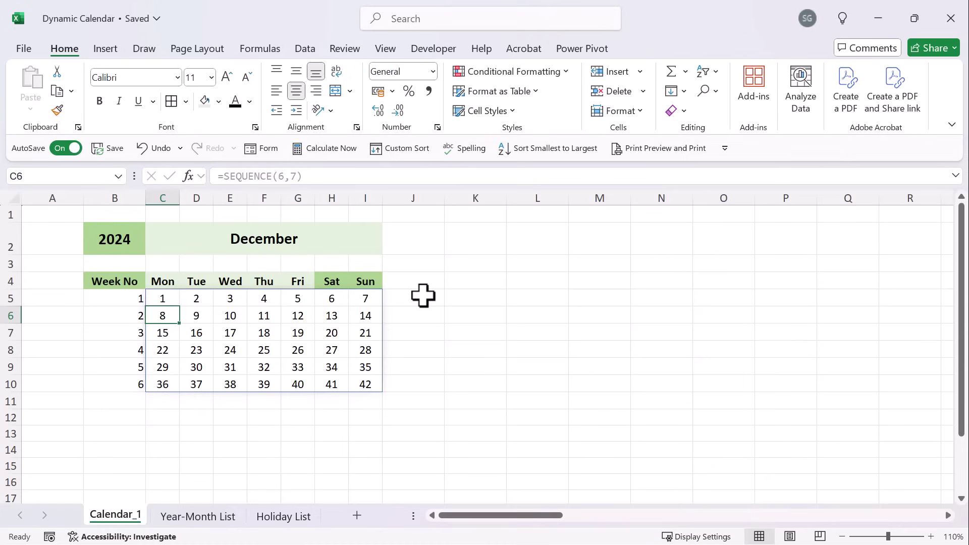
click(469, 263)
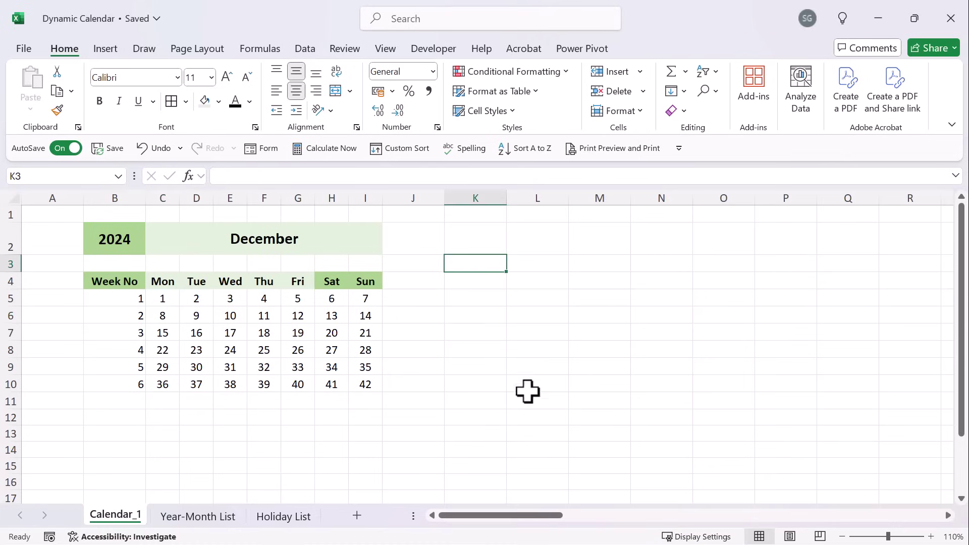
Step: Fill the Saturday and Sunday cells H5:I10 with the lightest green
drag(331, 297, 366, 383)
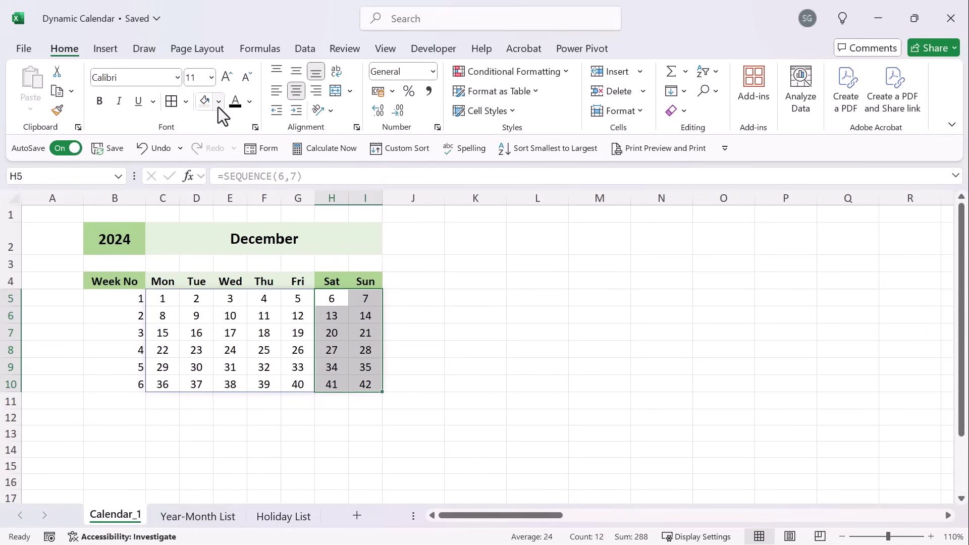
click(203, 106)
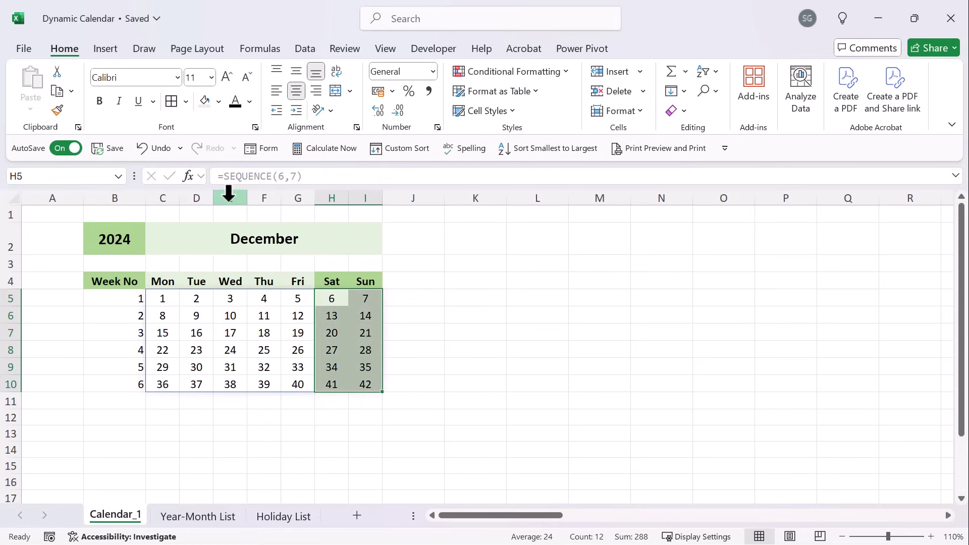
Step: Bold the Saturday and Sunday numbers in H5:I10 and fill the rest of the block B5:I10 with the lightest green
key(ctrl+b)
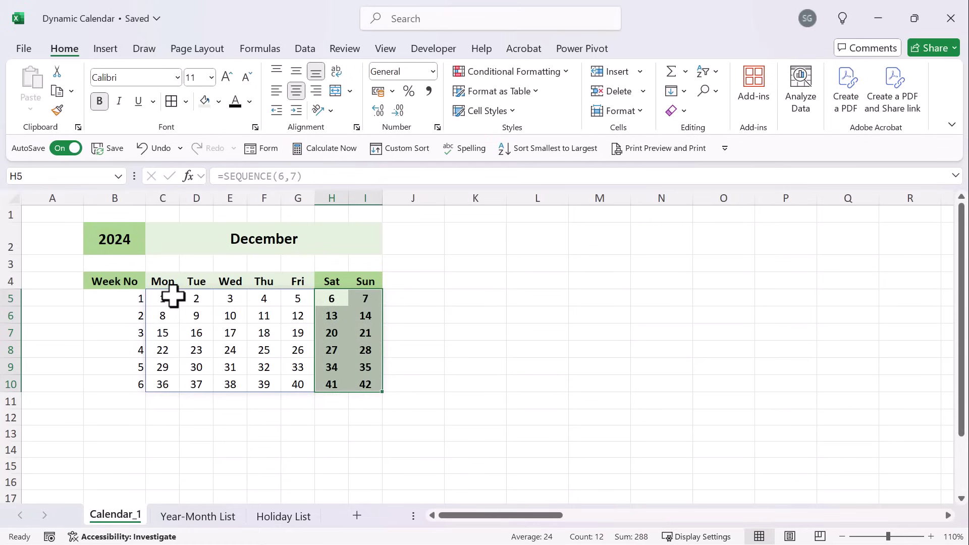
drag(173, 295, 311, 389)
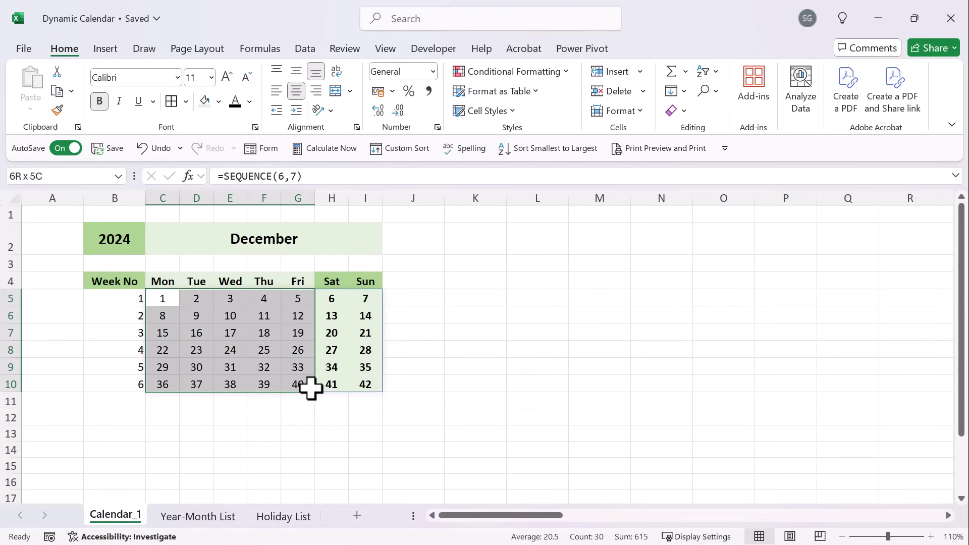
click(205, 101)
click(101, 298)
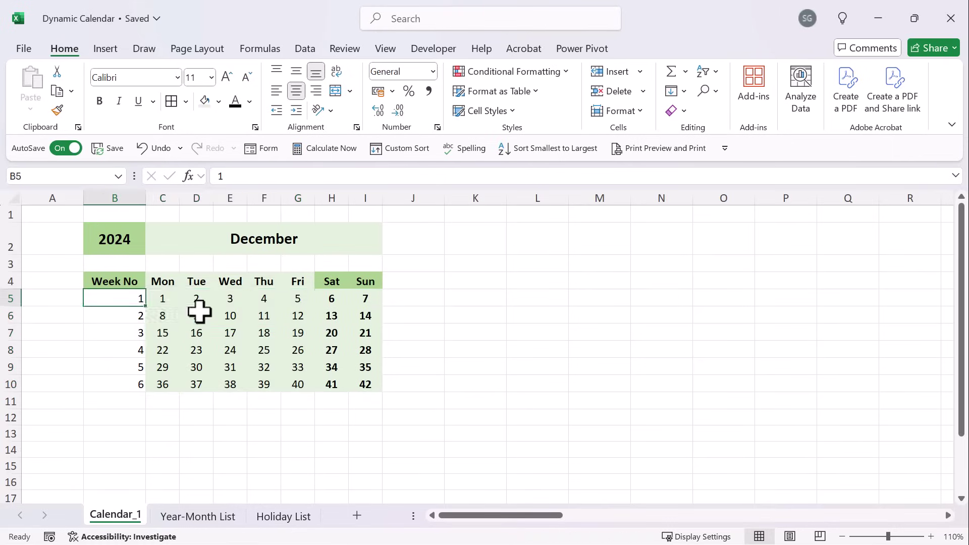
drag(101, 298, 368, 377)
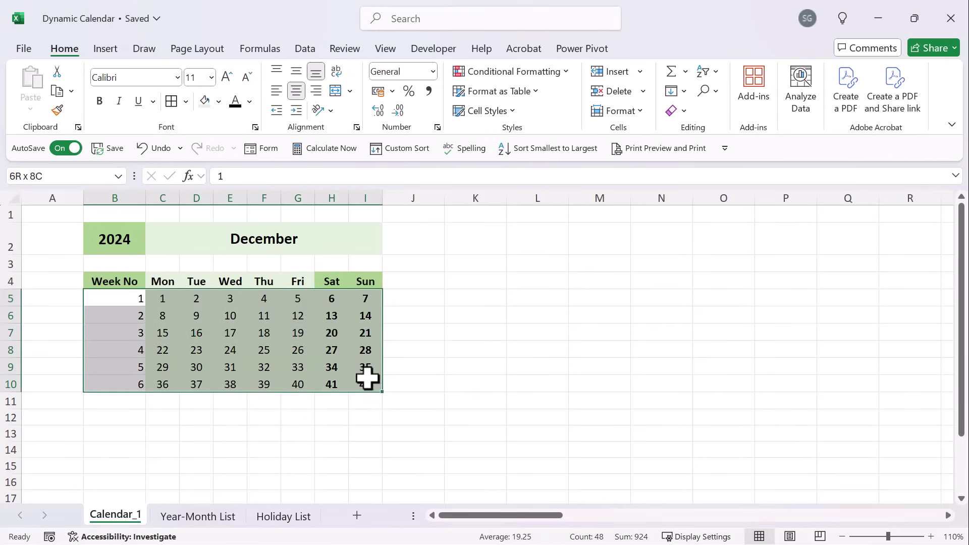
click(204, 100)
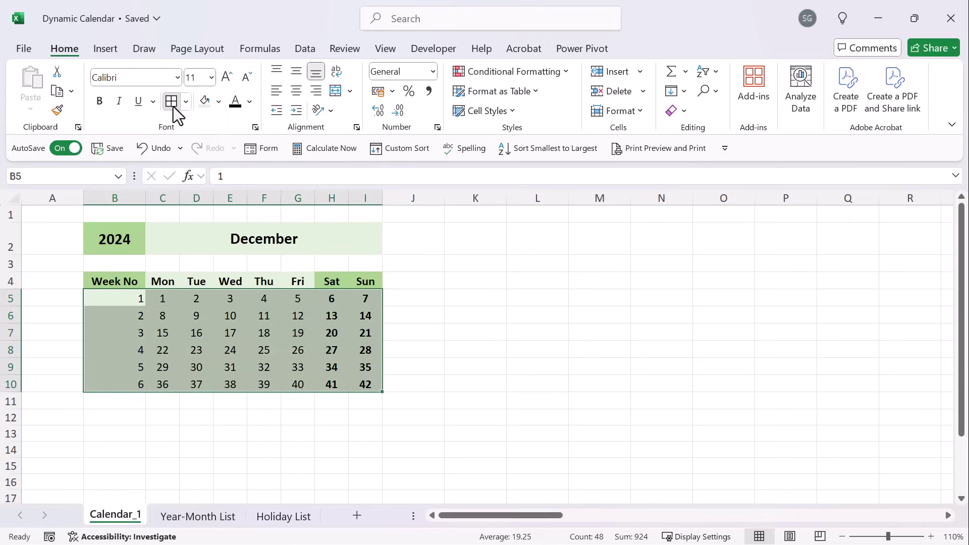
click(391, 368)
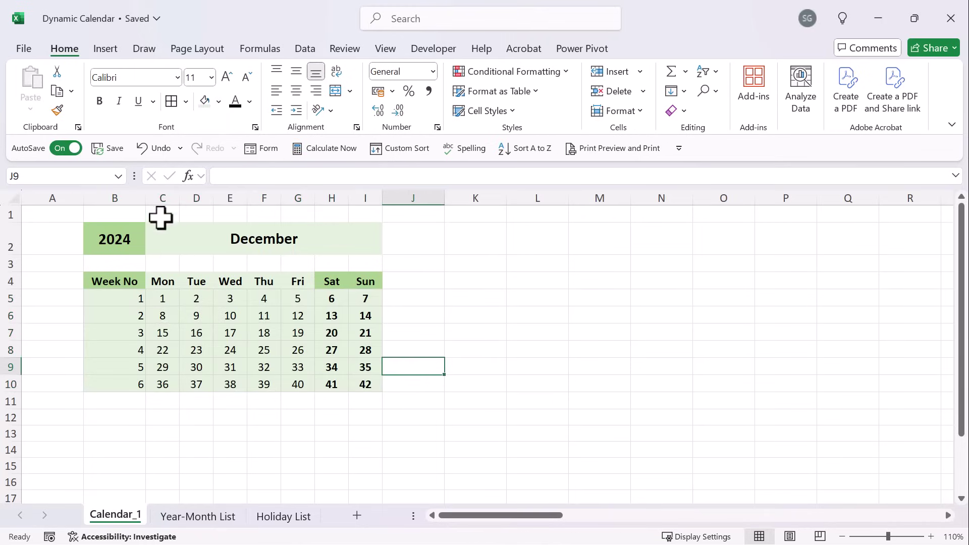
Step: Apply white borders to all cells of the week number and date block B5:I10
drag(125, 299, 370, 385)
click(186, 101)
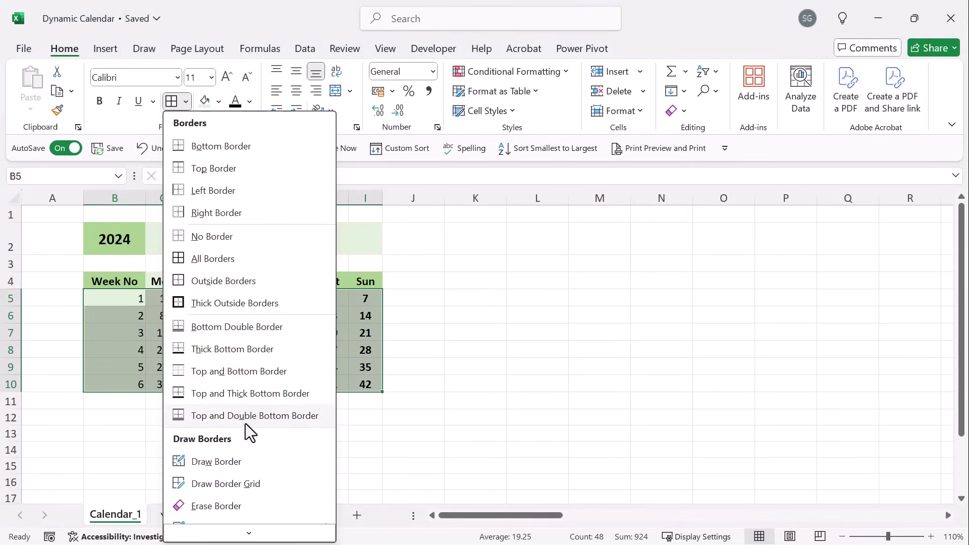
scroll(246, 426, down, 1)
mouse_move(289, 489)
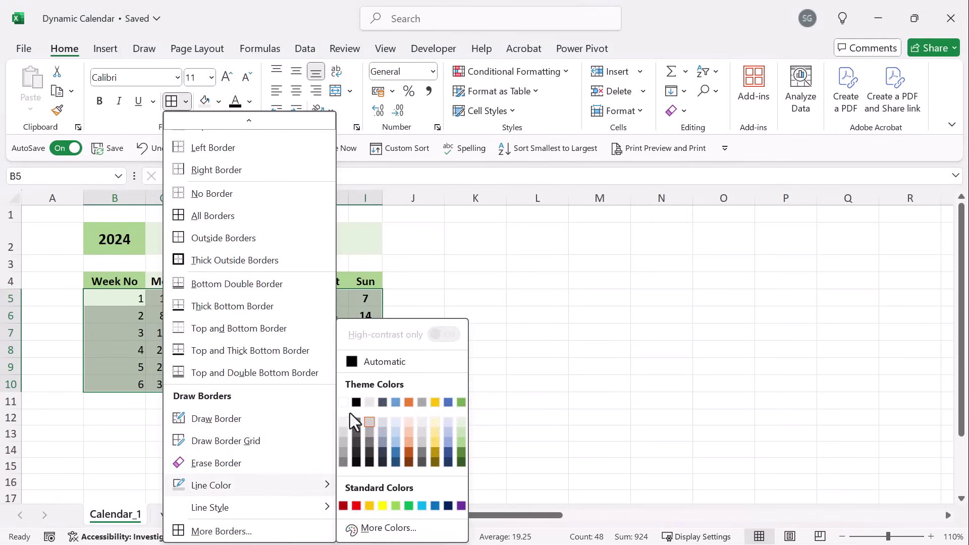
click(342, 402)
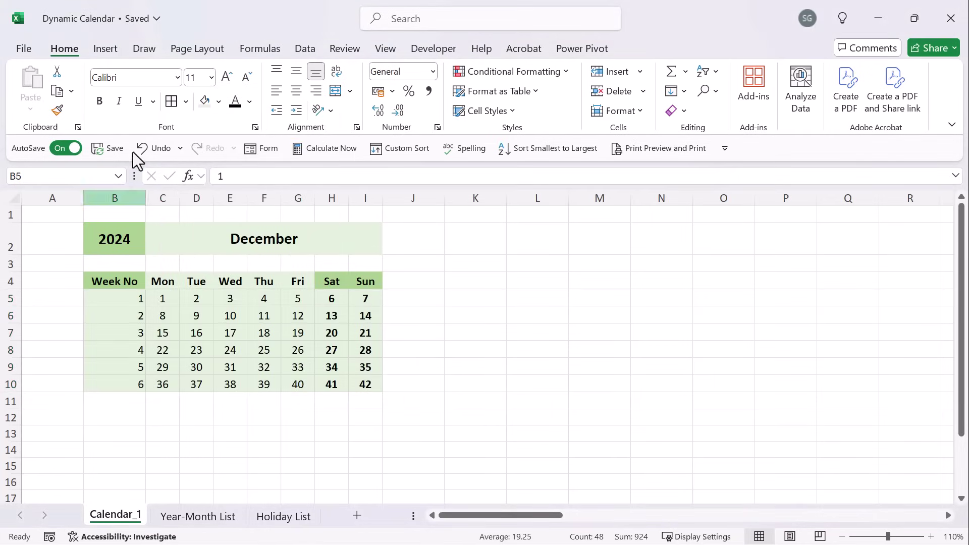
click(172, 104)
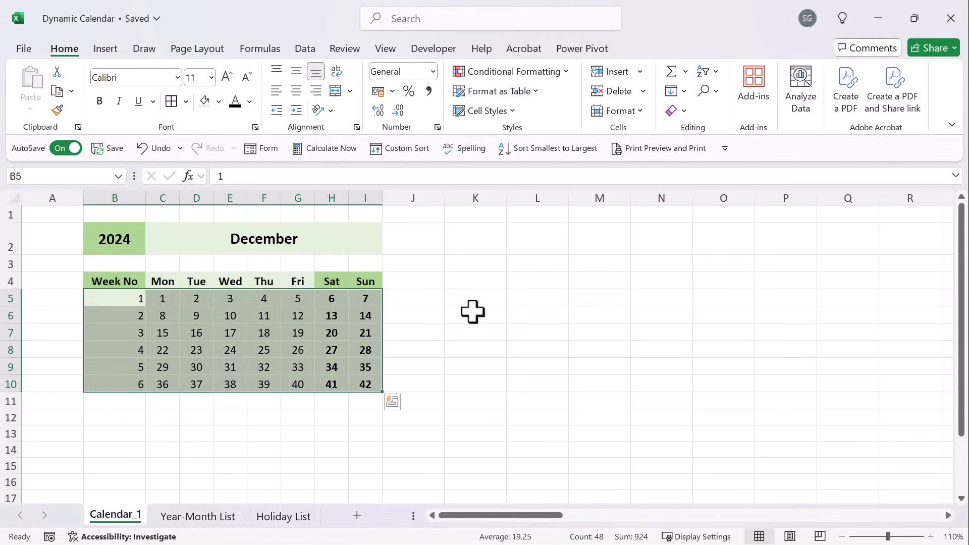
Step: Apply the same white borders to the header row B4:I4
drag(367, 281, 127, 283)
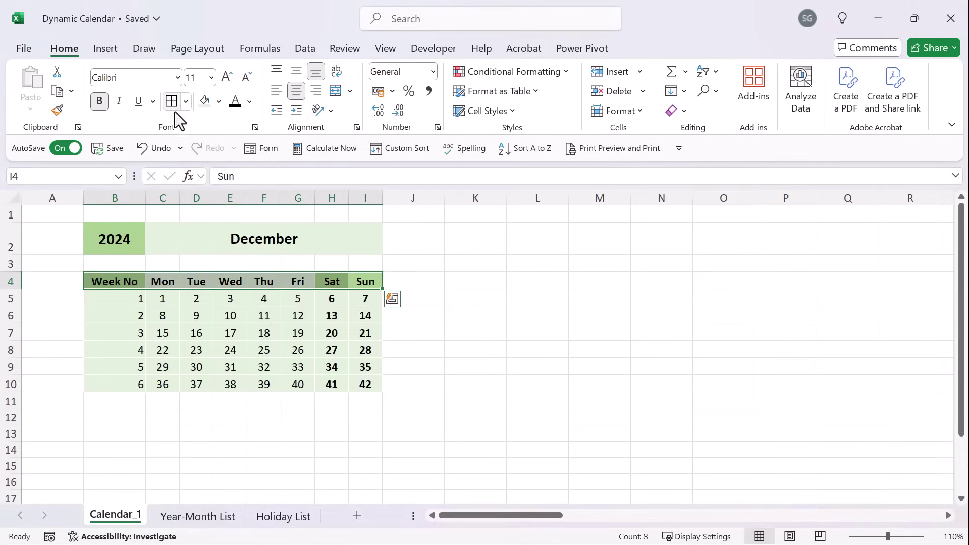
click(474, 279)
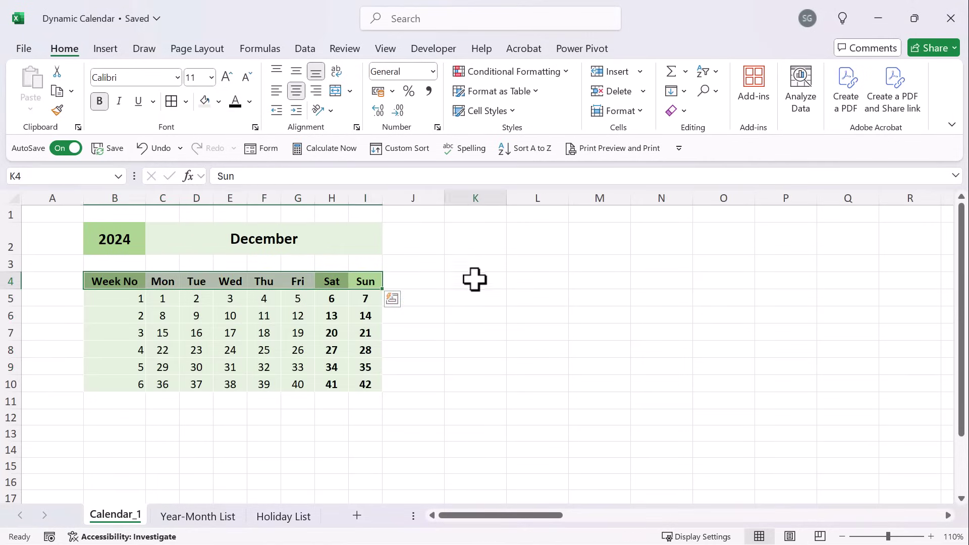
click(125, 298)
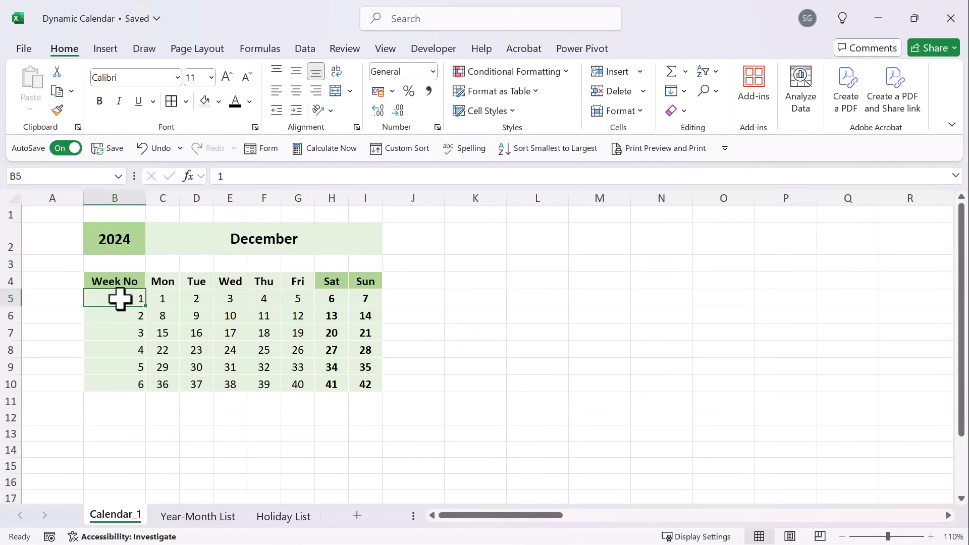
Step: Enter the helper labels Date in cell K4 and 1st day in cell K5
click(469, 281)
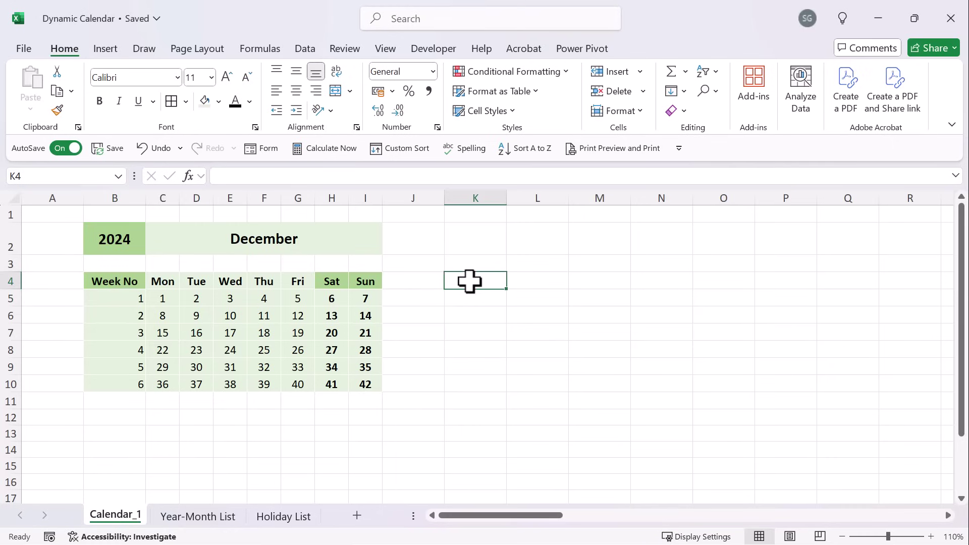
text(C)
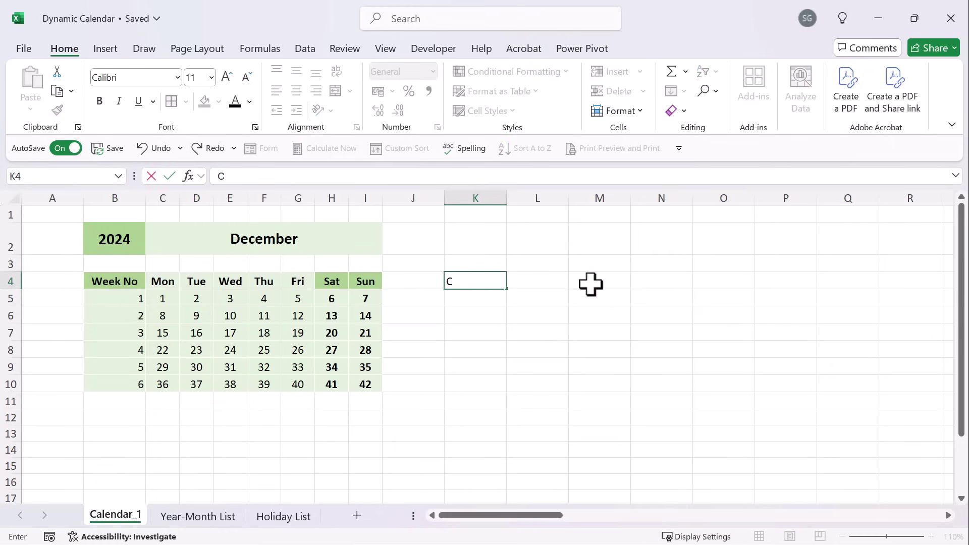
key(Escape)
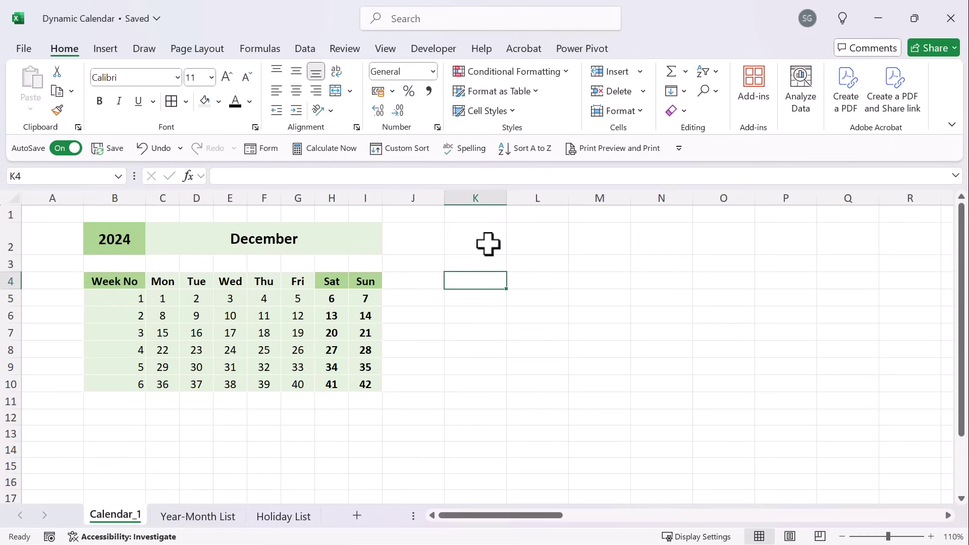
text(Date)
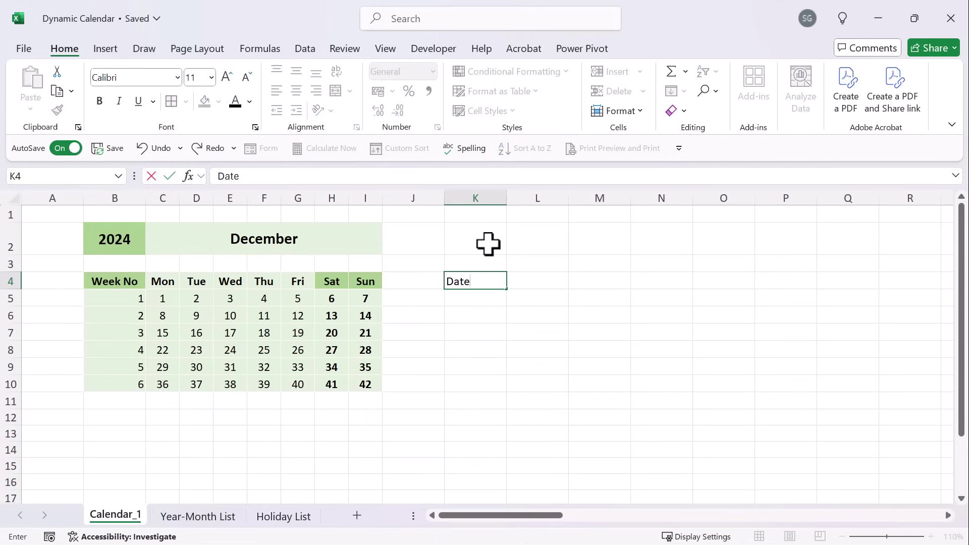
key(Return)
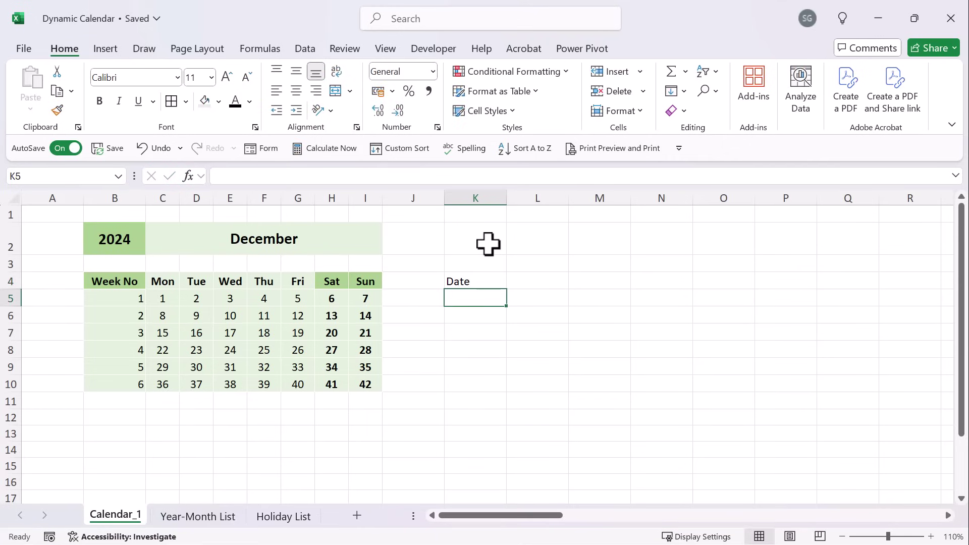
text(1st day)
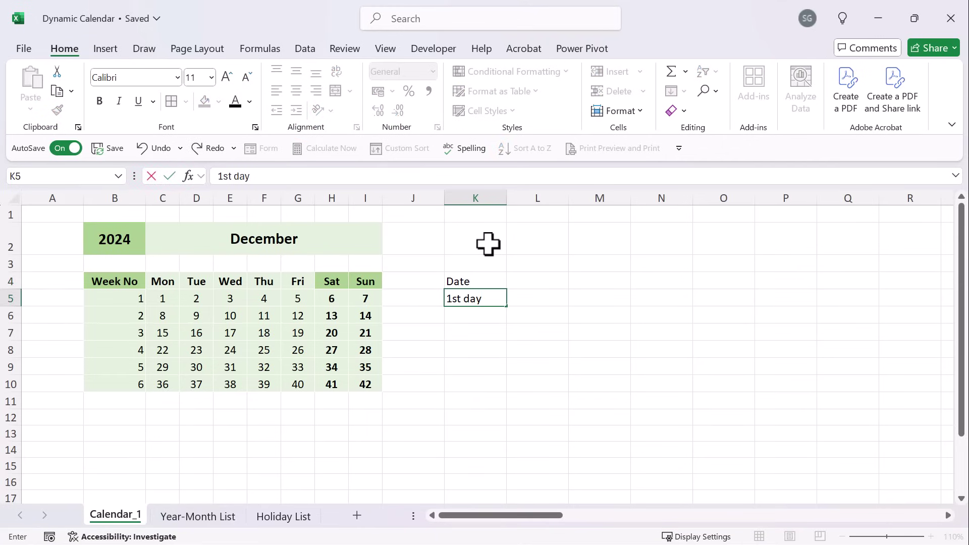
key(Tab)
Step: Enter the formula =DATEVALUE(1&C2&B2) in cell L4 to build the first date of the selected month and year
key(Up)
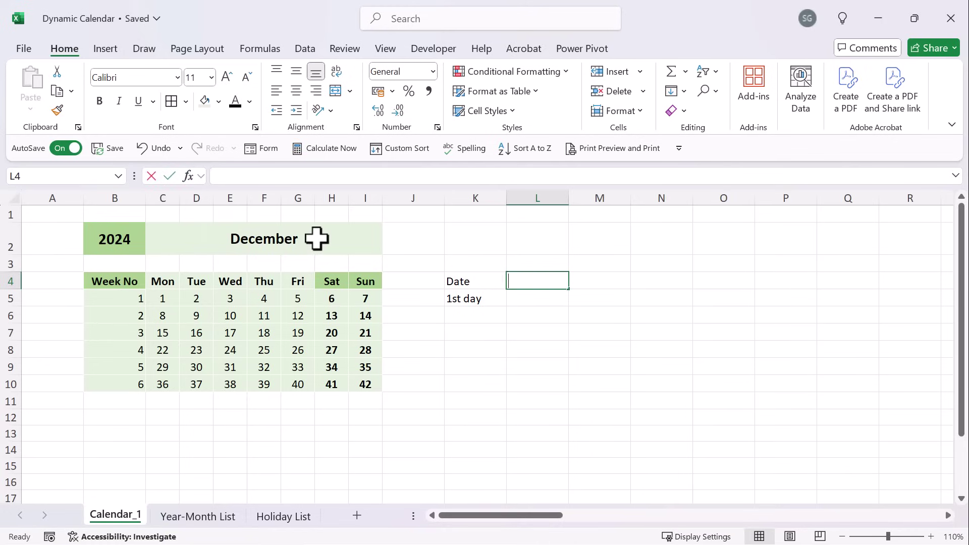
text(=date)
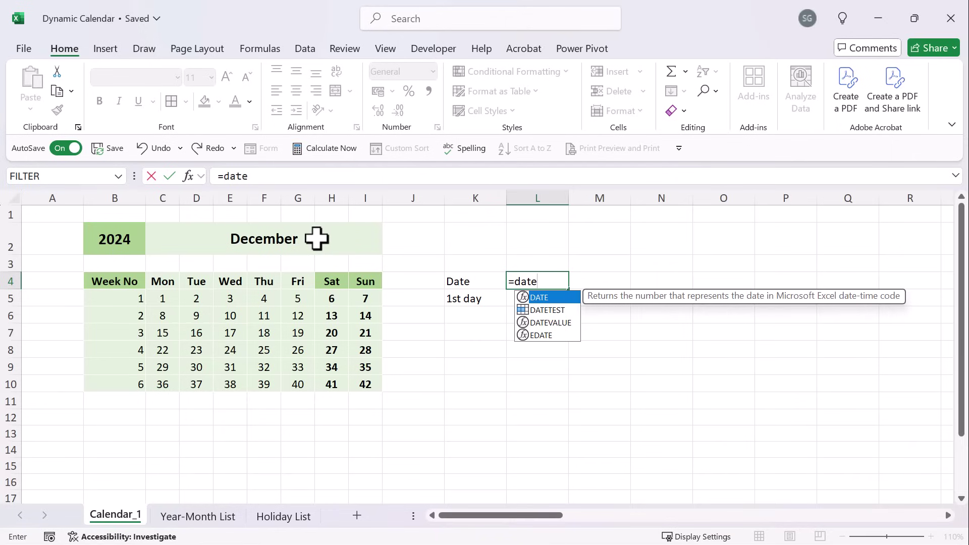
key(Down)
key(Down)
key(Tab)
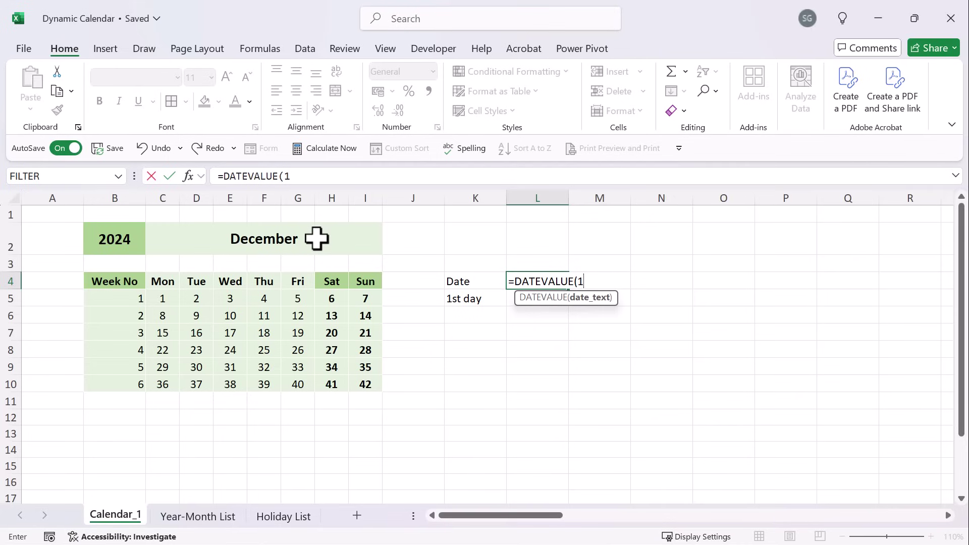
click(175, 238)
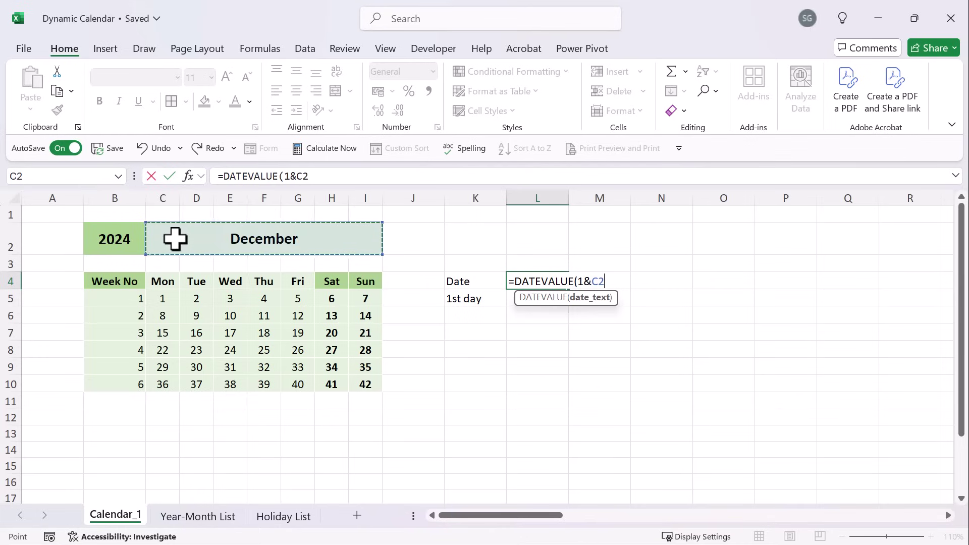
text(&)
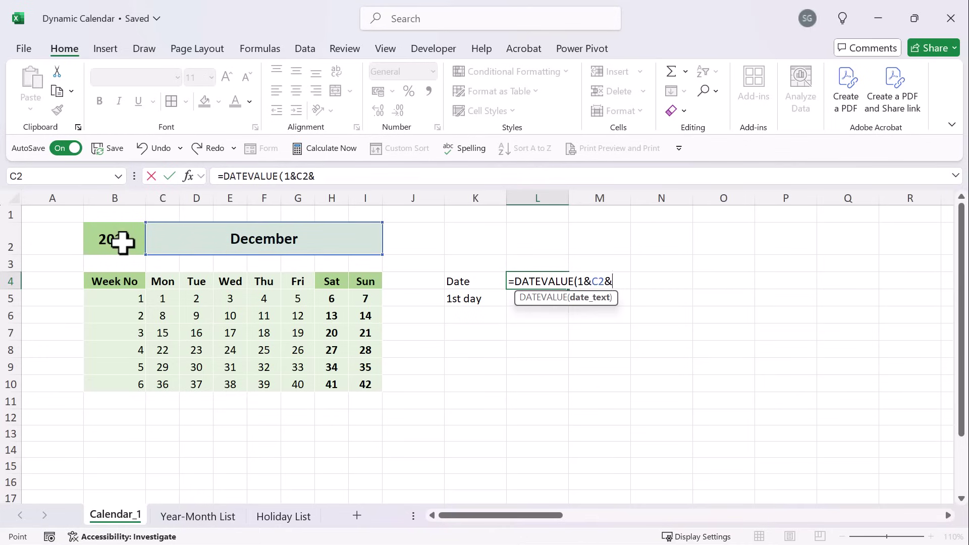
click(122, 242)
text())
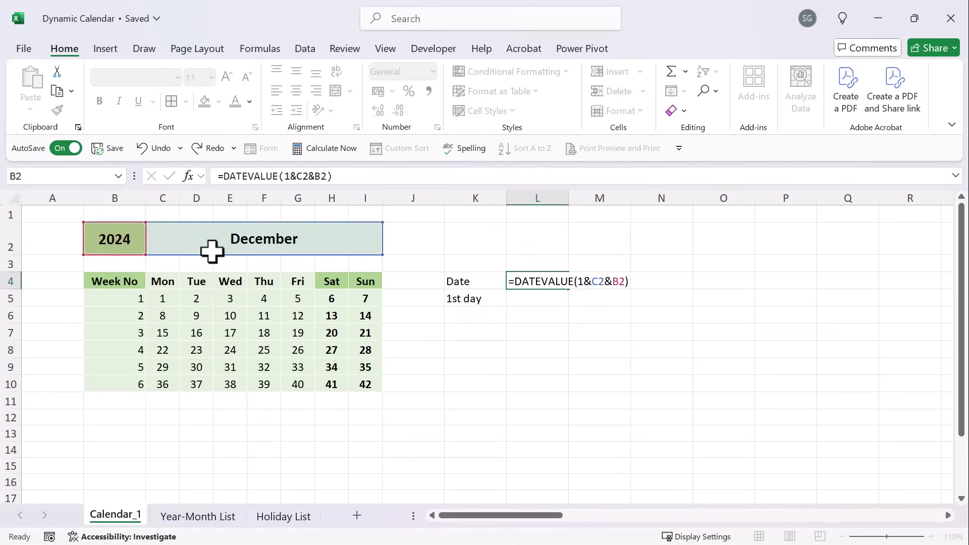
key(Return)
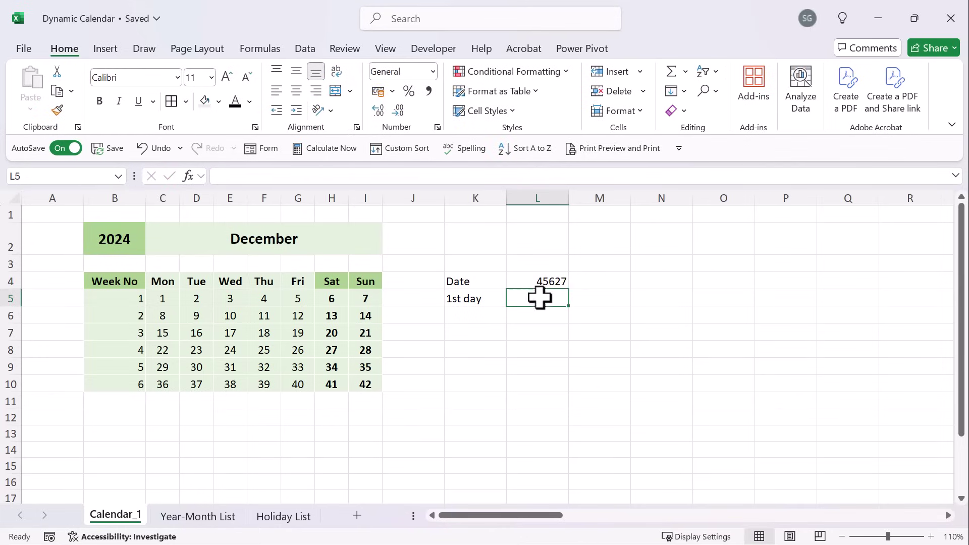
Step: Format cell L4 as Long Date and widen column L to fit its content
click(539, 277)
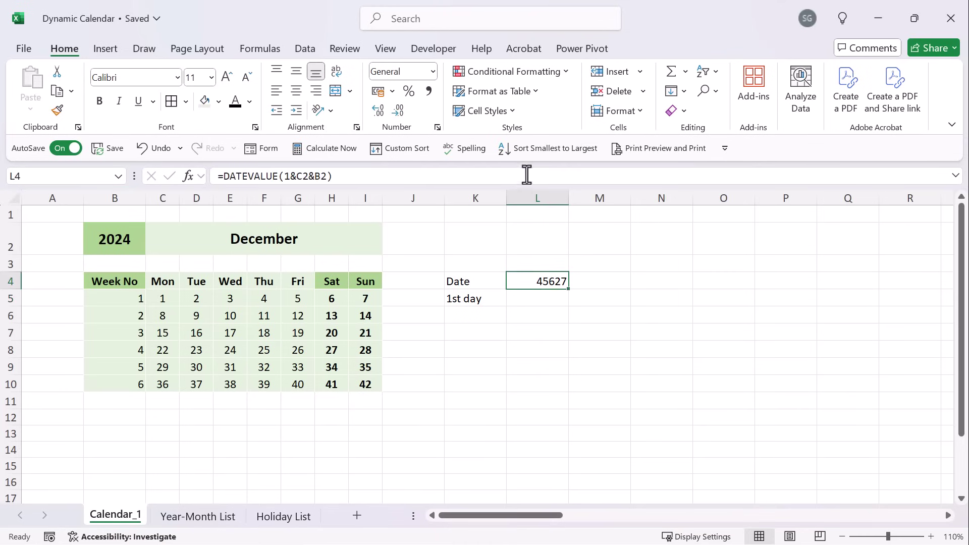
click(433, 71)
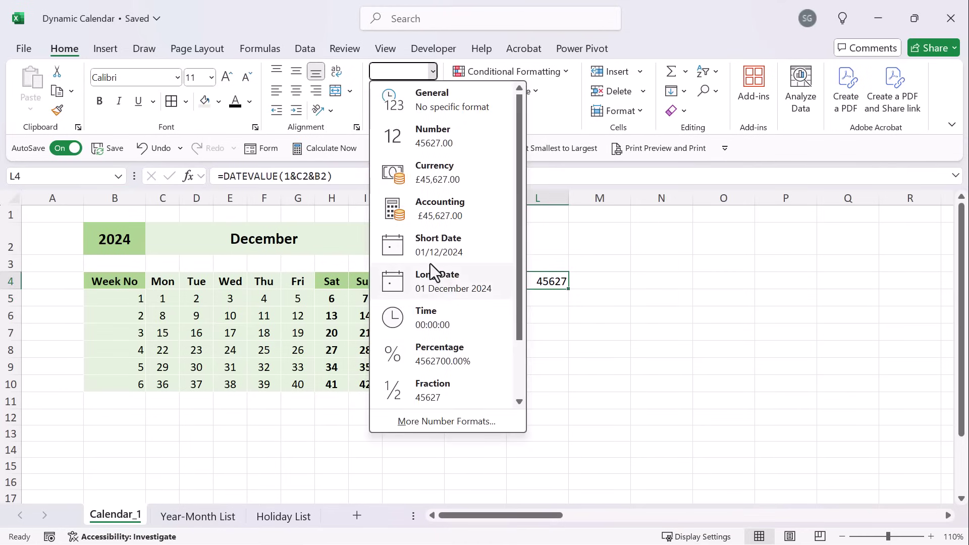
click(442, 278)
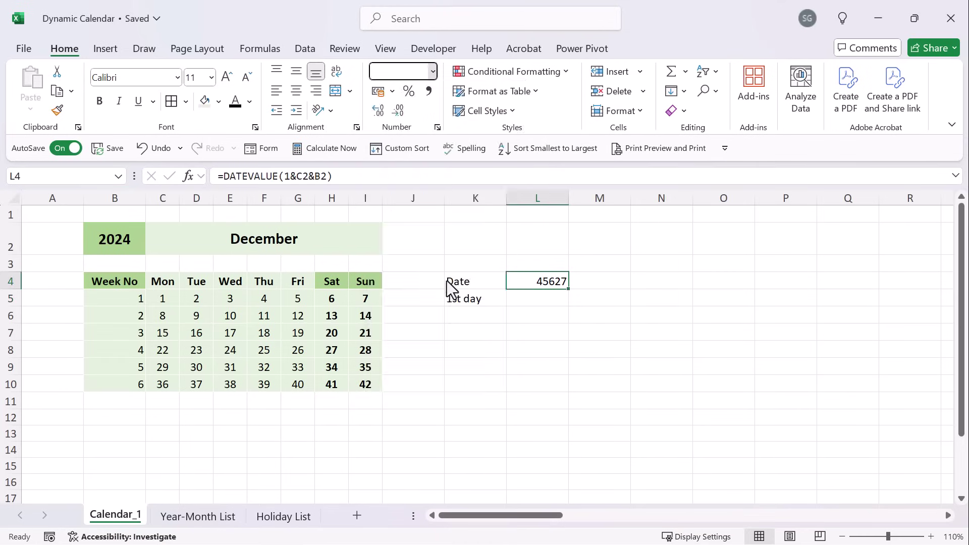
double_click(568, 198)
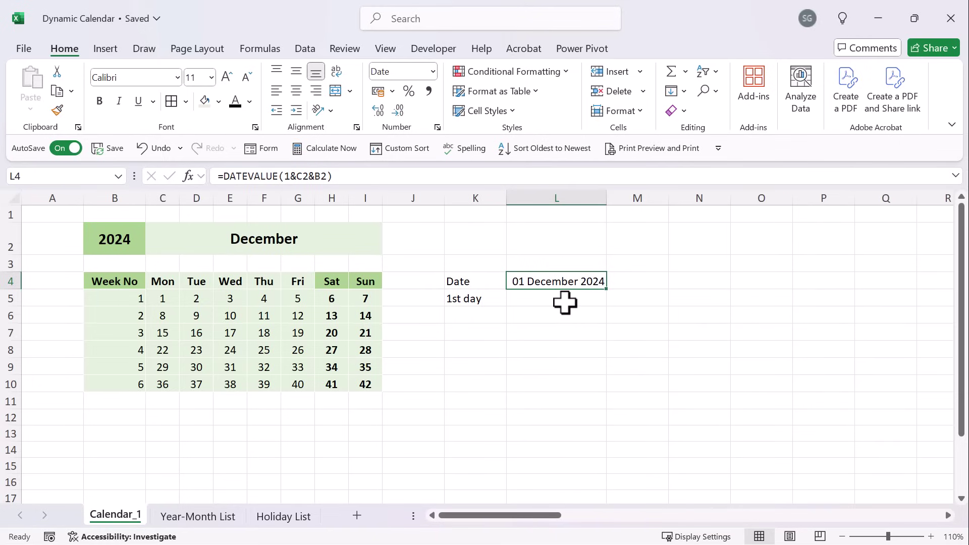
Step: Try the Number format on the date in cell L4 and undo it
click(434, 71)
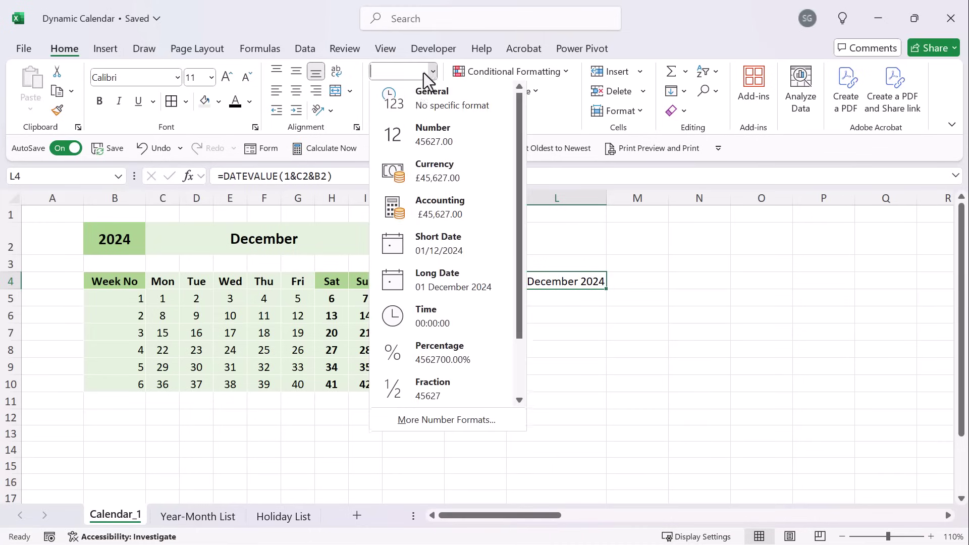
click(410, 132)
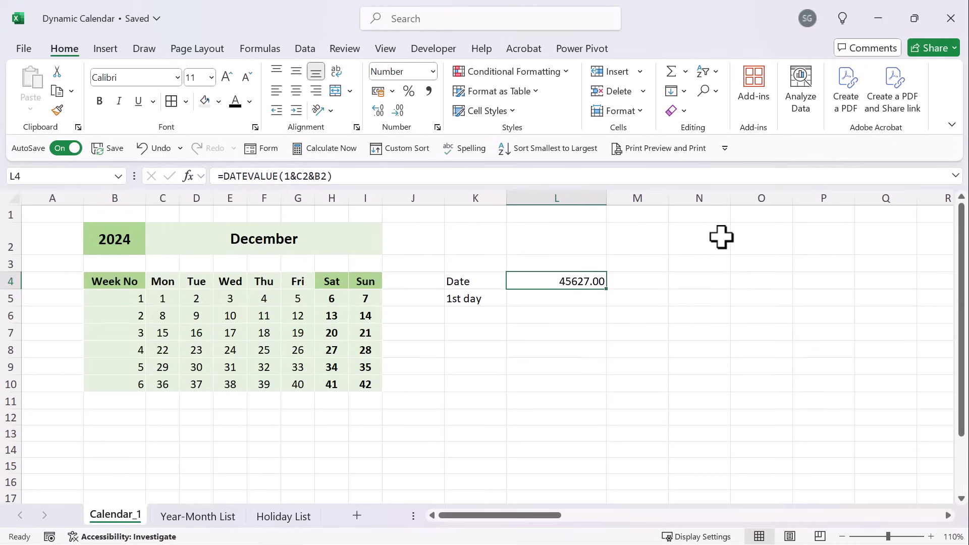
key(ctrl+z)
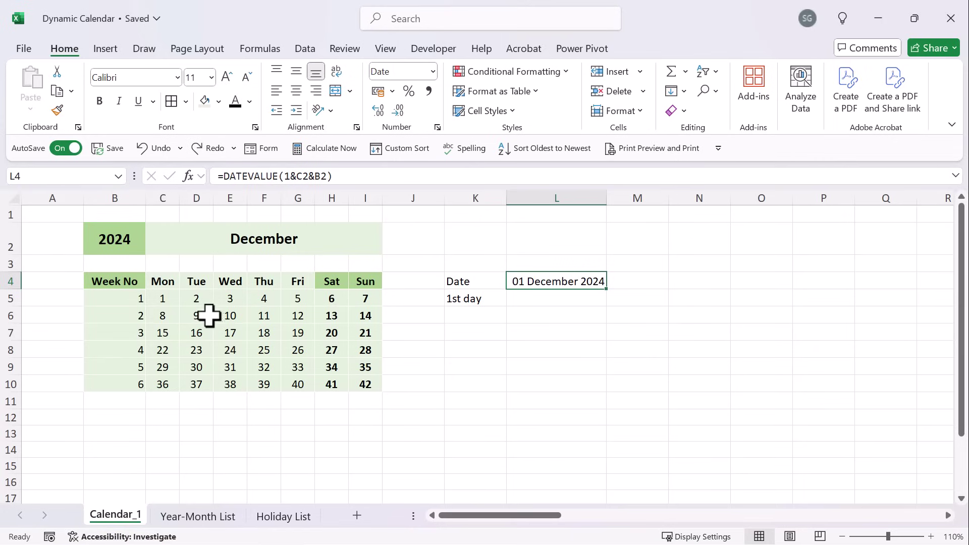
Step: Enter the formula =WEEKDAY(L4,3) in cell L5 to number the weekday of the month's first date from Monday as 0
click(530, 298)
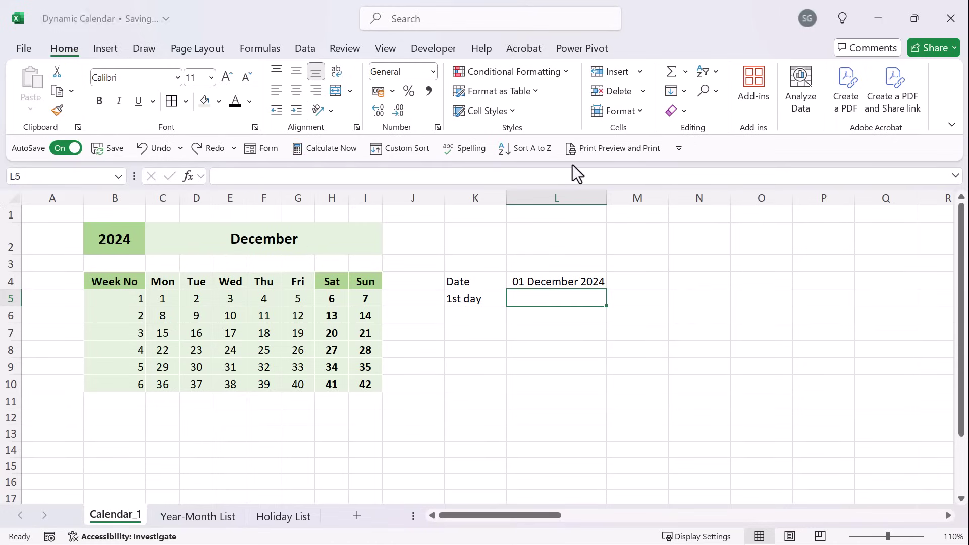
text(=weekd)
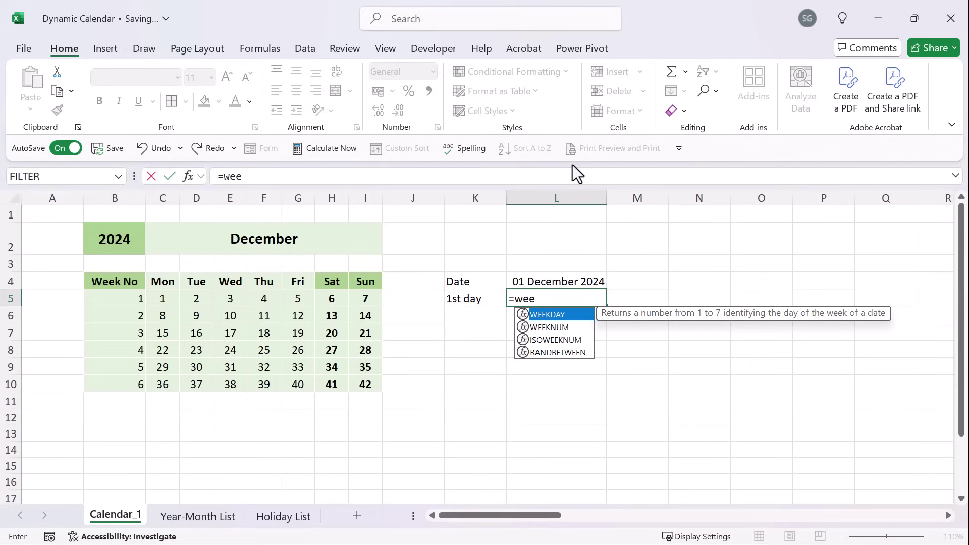
key(Tab)
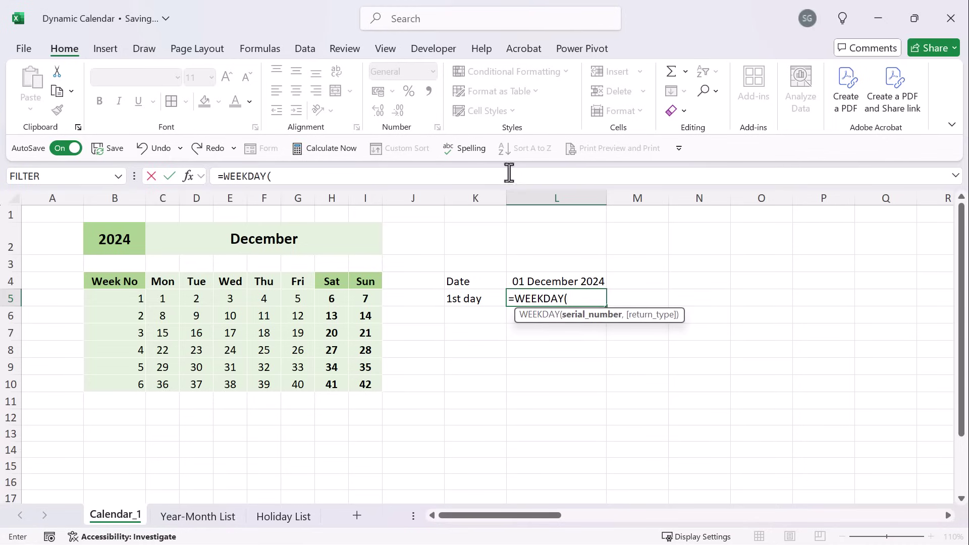
click(537, 278)
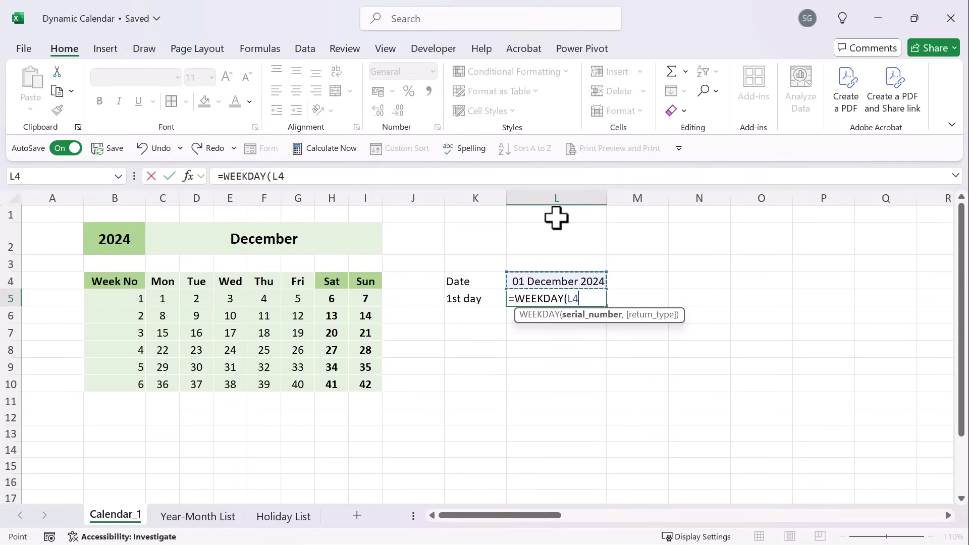
text(,)
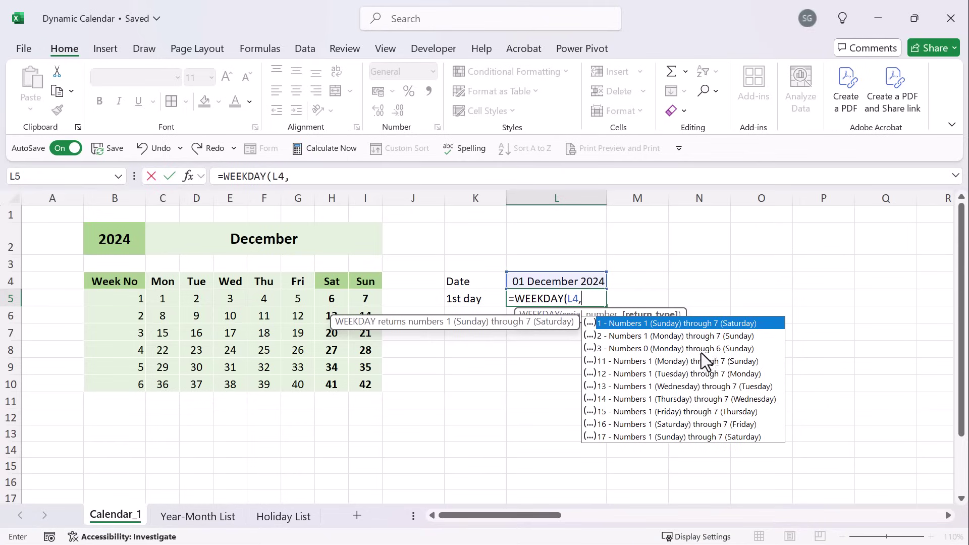
text(3))
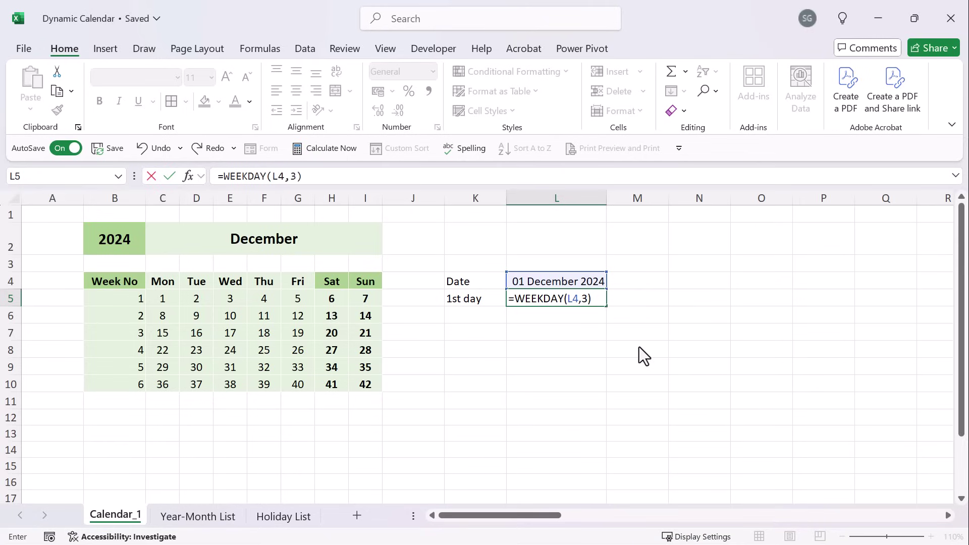
key(Return)
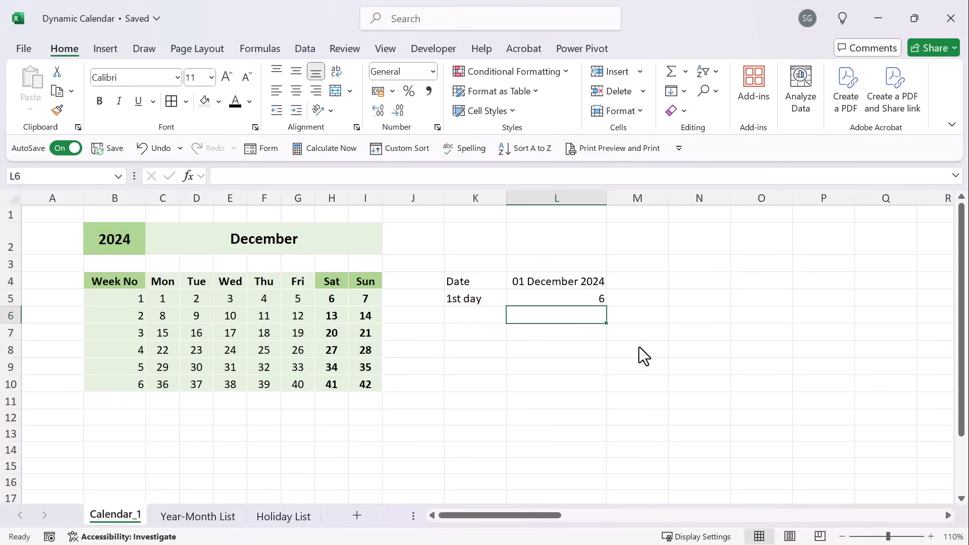
Step: Compare the formulas in cells L4 and L5 with the weekday index numbers in row 3 and the SEQUENCE formula in C5
click(542, 298)
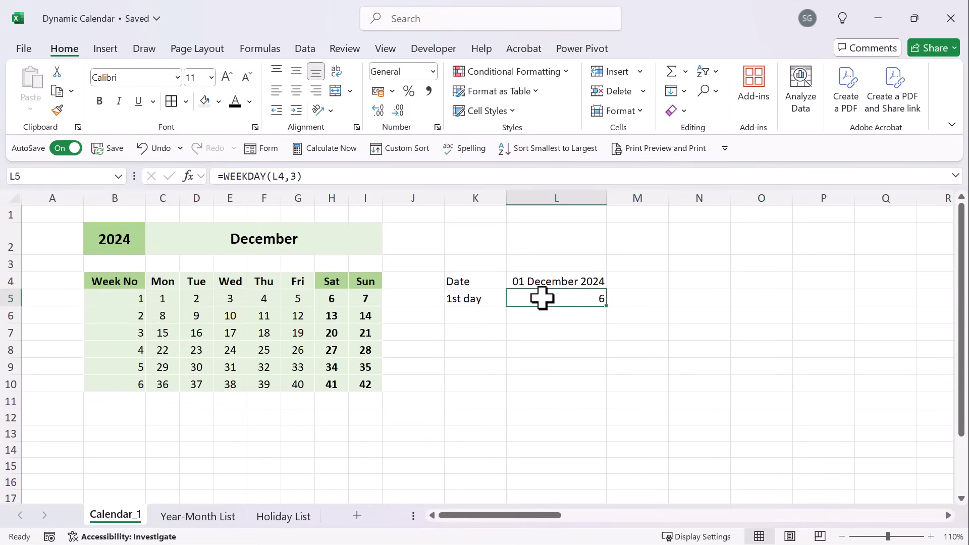
click(561, 278)
click(561, 296)
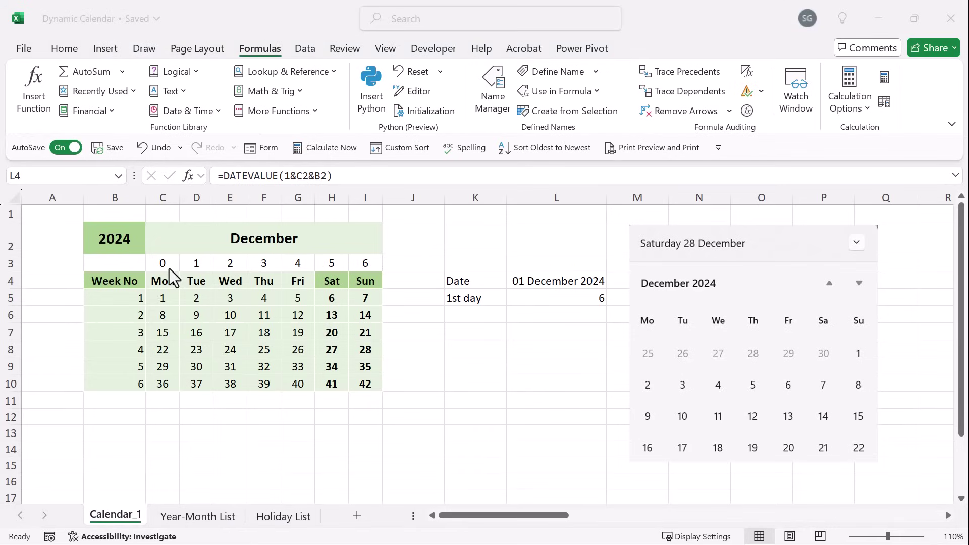
click(165, 265)
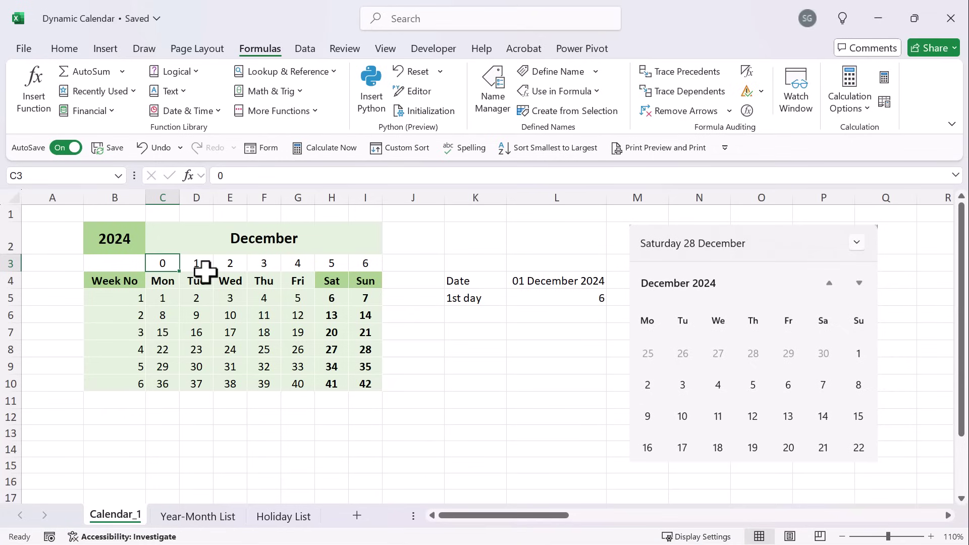
click(366, 266)
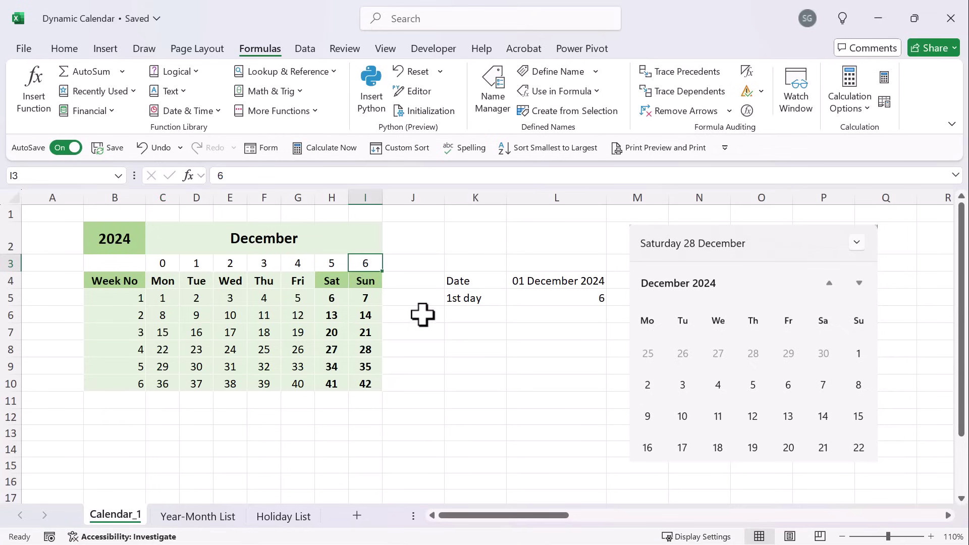
click(472, 311)
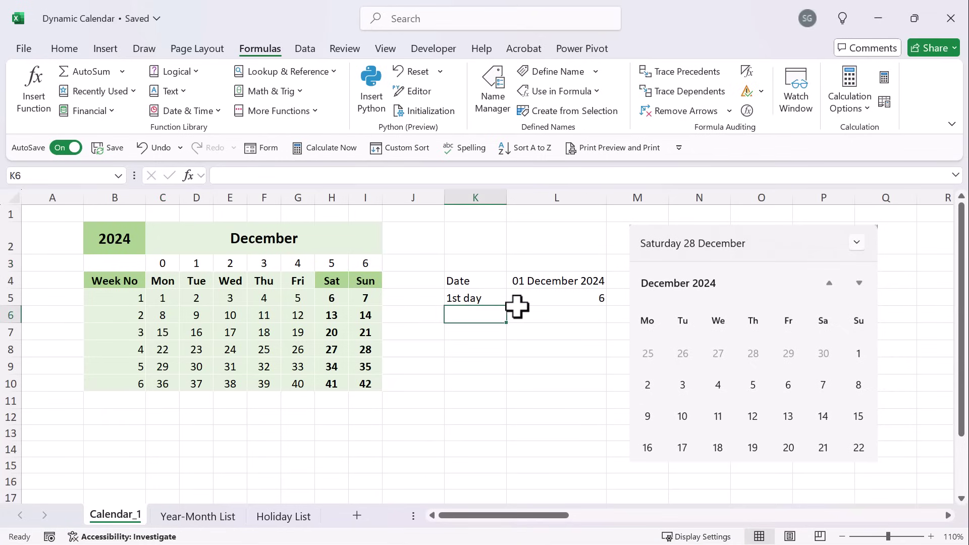
click(557, 293)
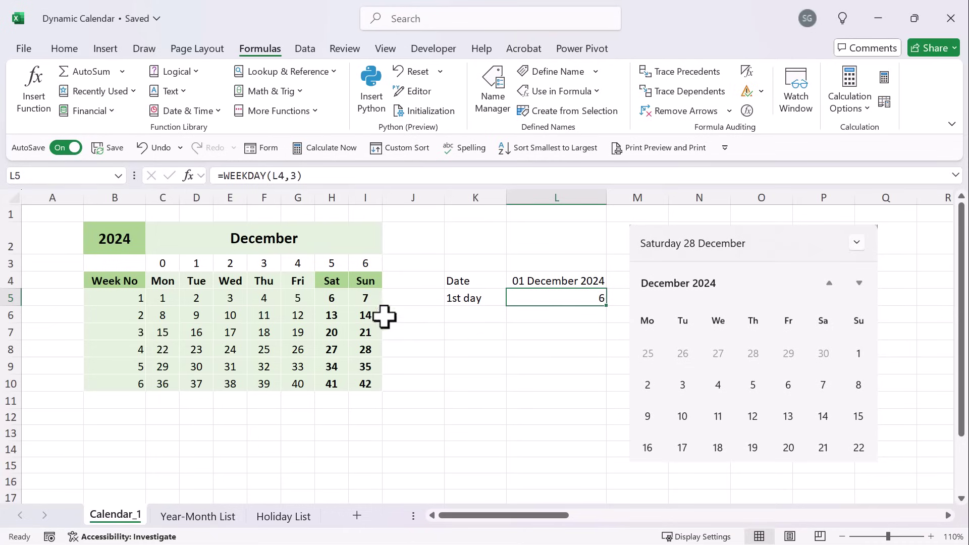
click(547, 316)
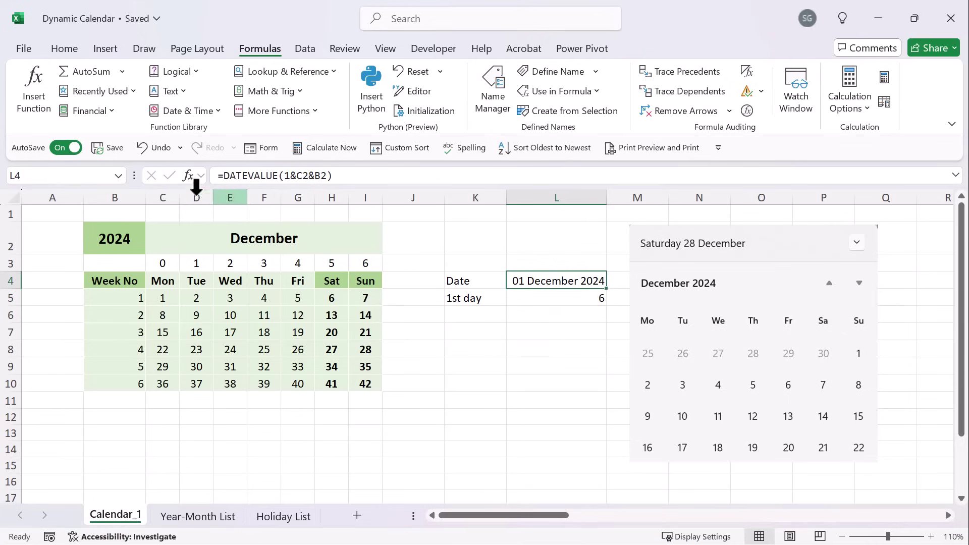
click(539, 302)
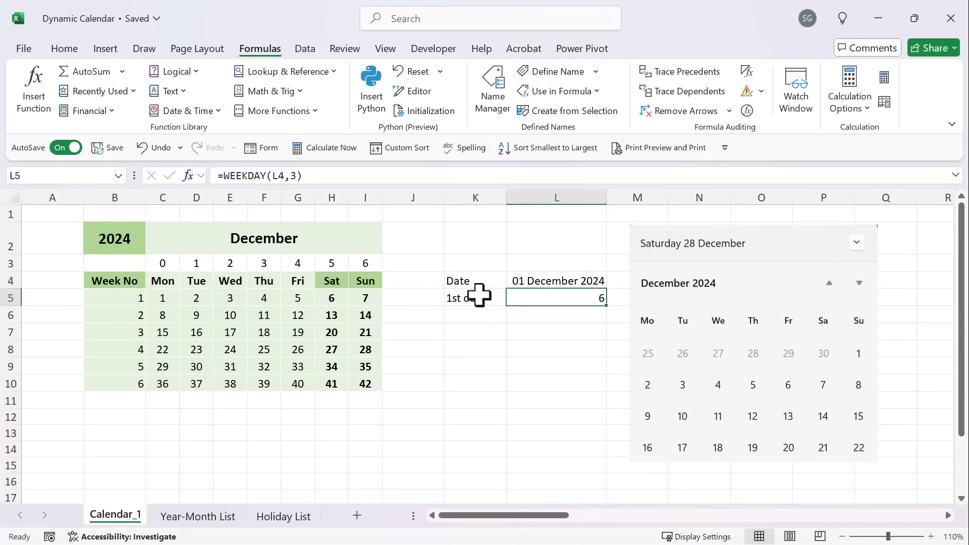
click(541, 317)
click(162, 300)
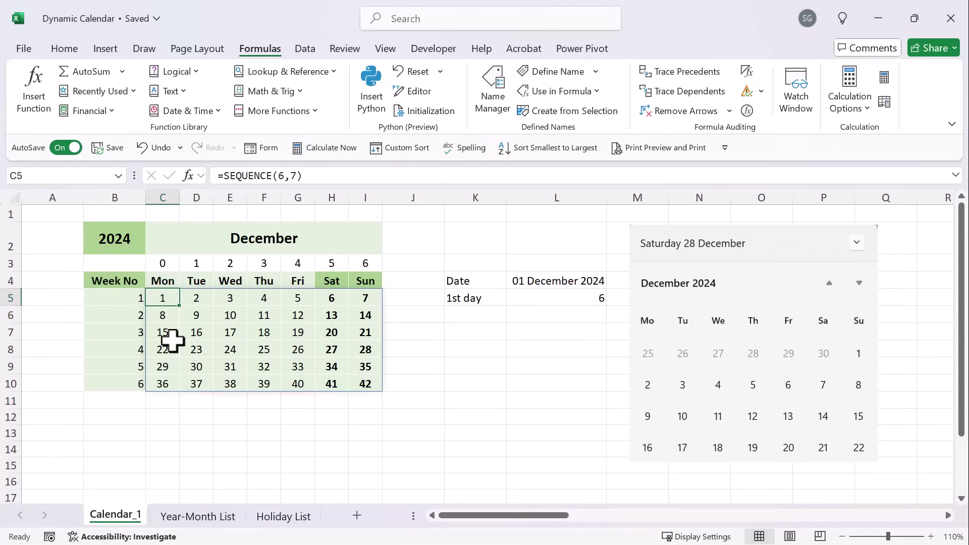
click(541, 283)
click(162, 298)
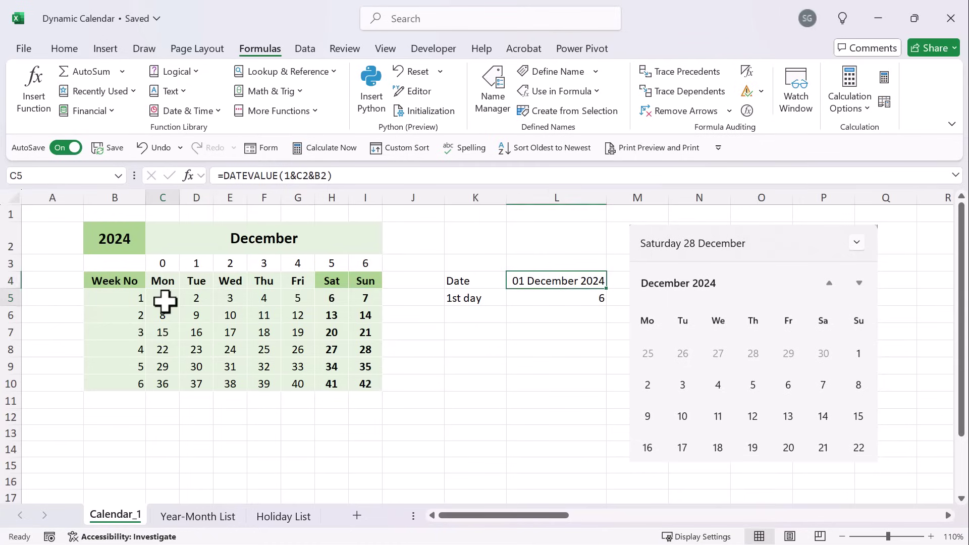
click(550, 303)
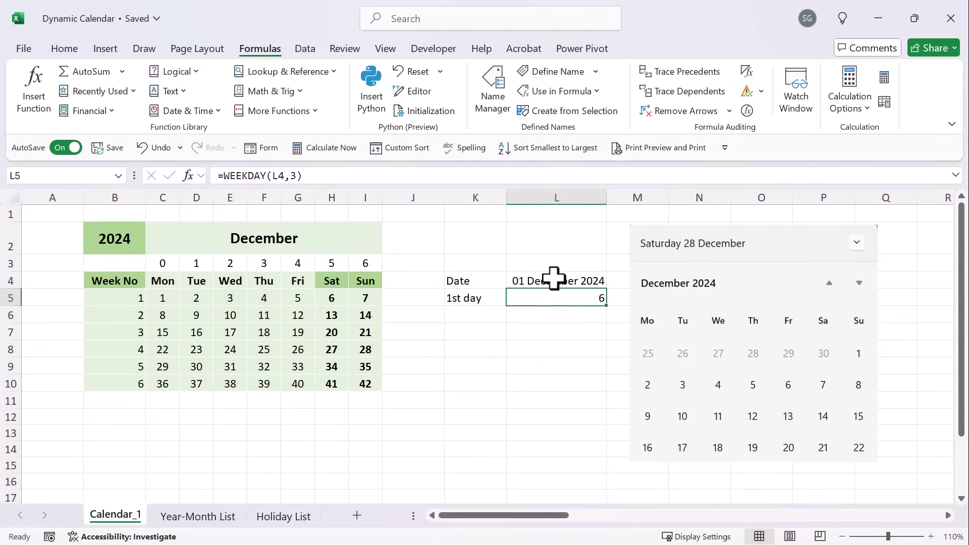
Step: Name cell L4 CDate and cell L5 Day_1 for use in the calendar formula
click(555, 279)
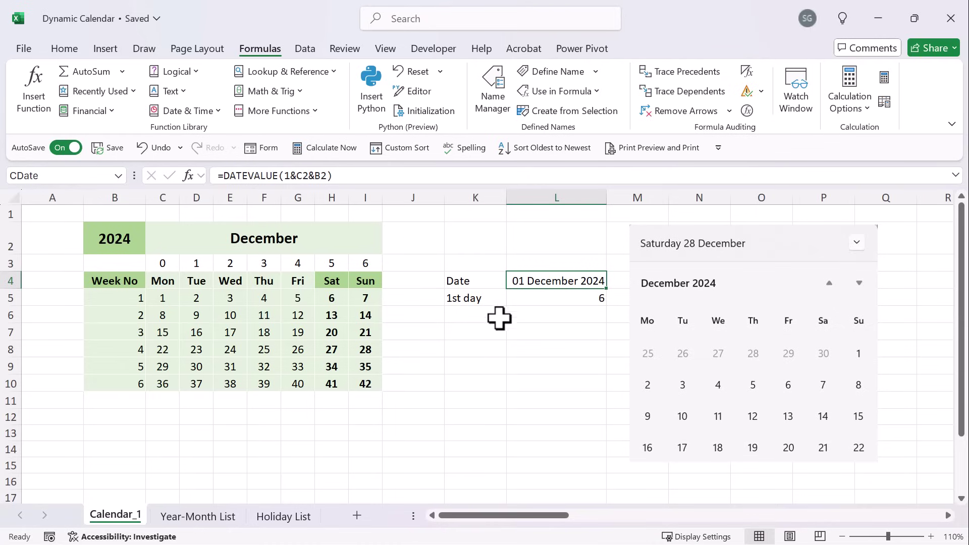
click(520, 300)
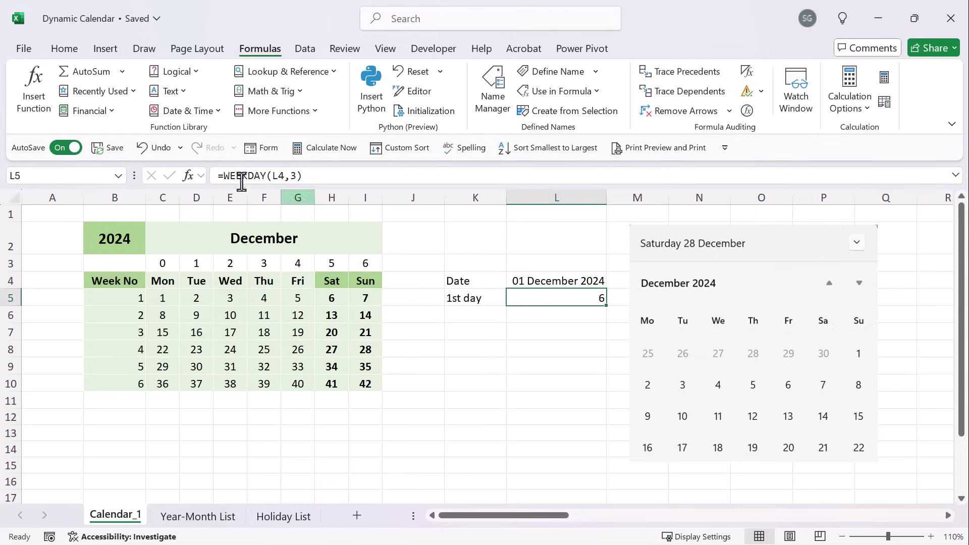
click(39, 176)
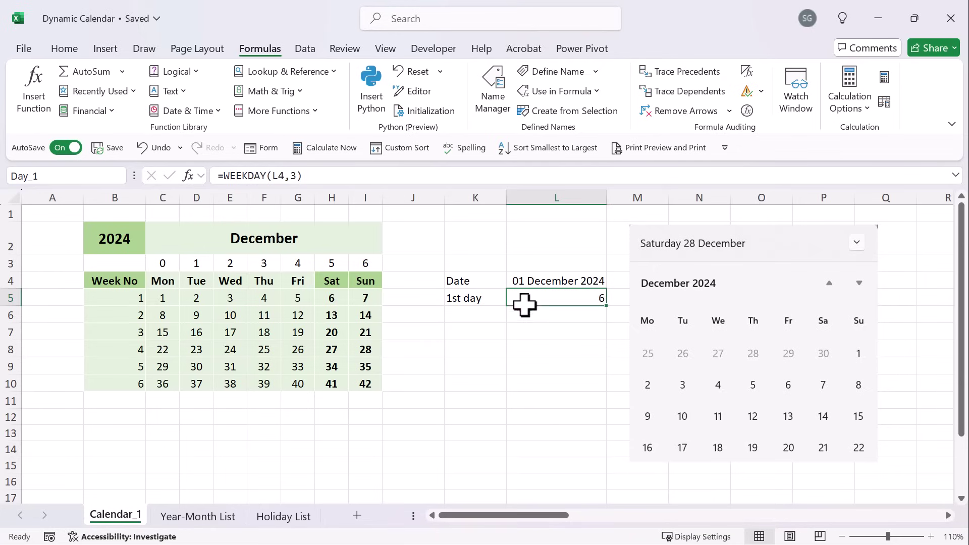
Step: Move the reference calendar picture to about column N and check the names of cells L5 and L4
drag(679, 295, 709, 301)
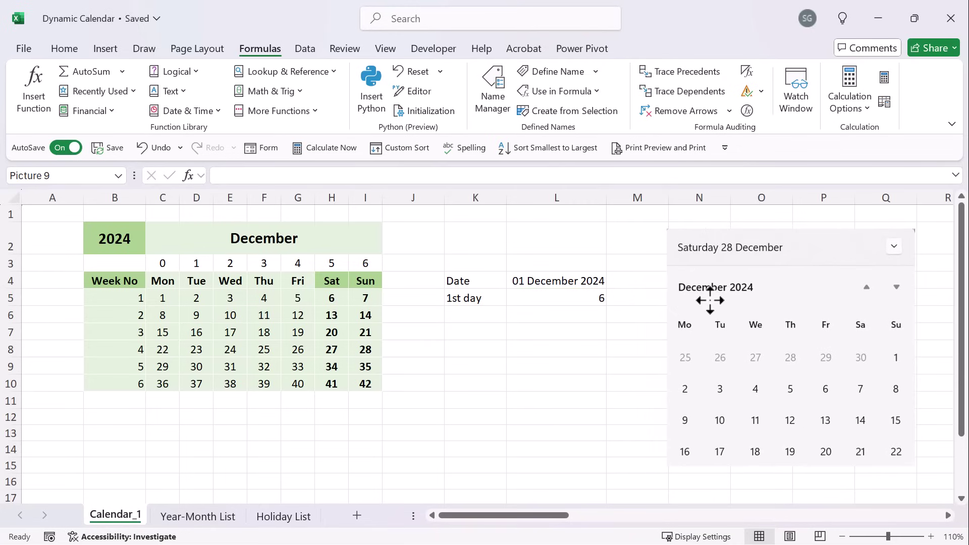
click(529, 298)
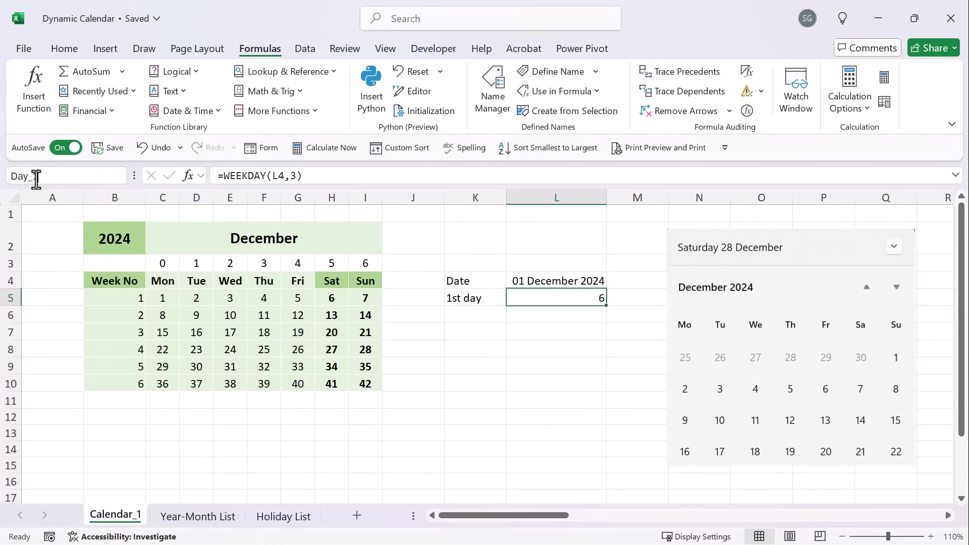
click(545, 279)
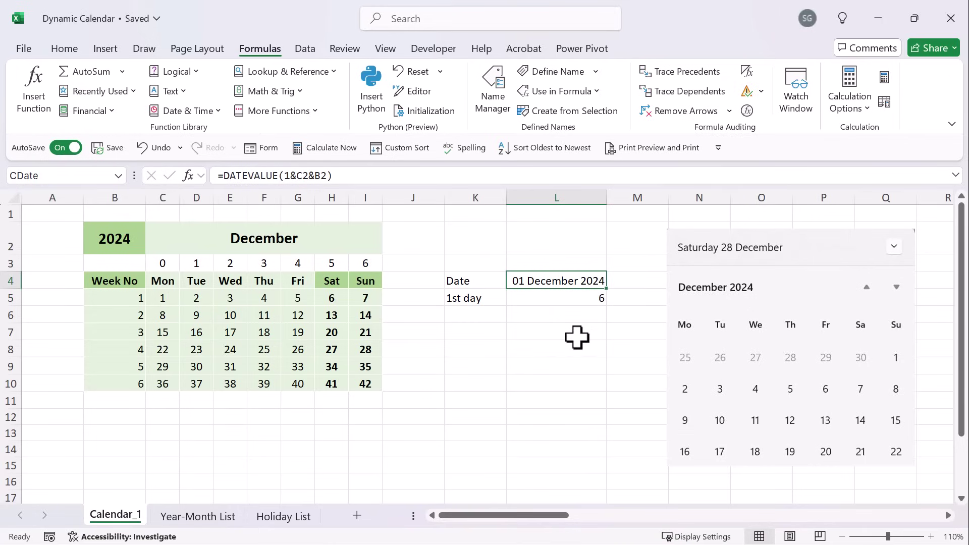
click(298, 433)
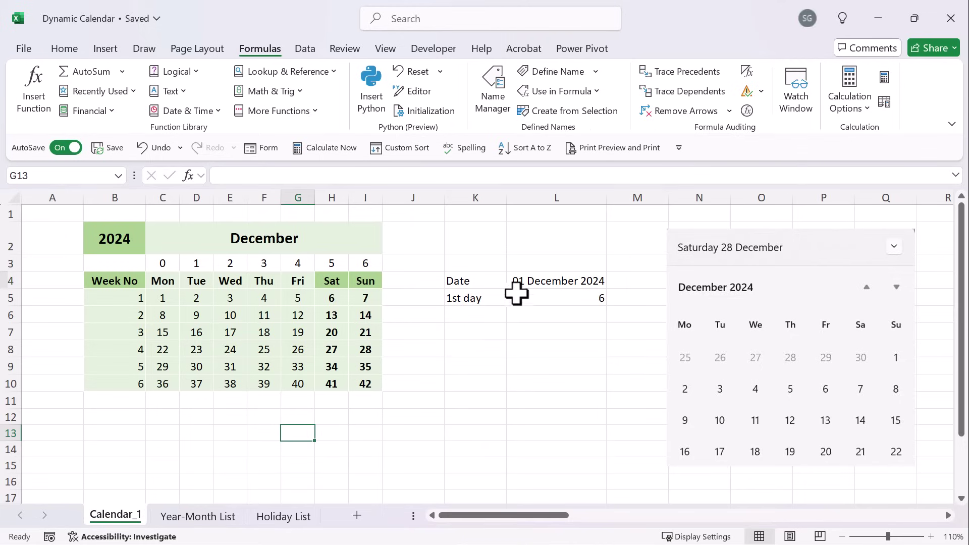
Step: Format the date in cell L4 as Number with no decimal places
click(540, 282)
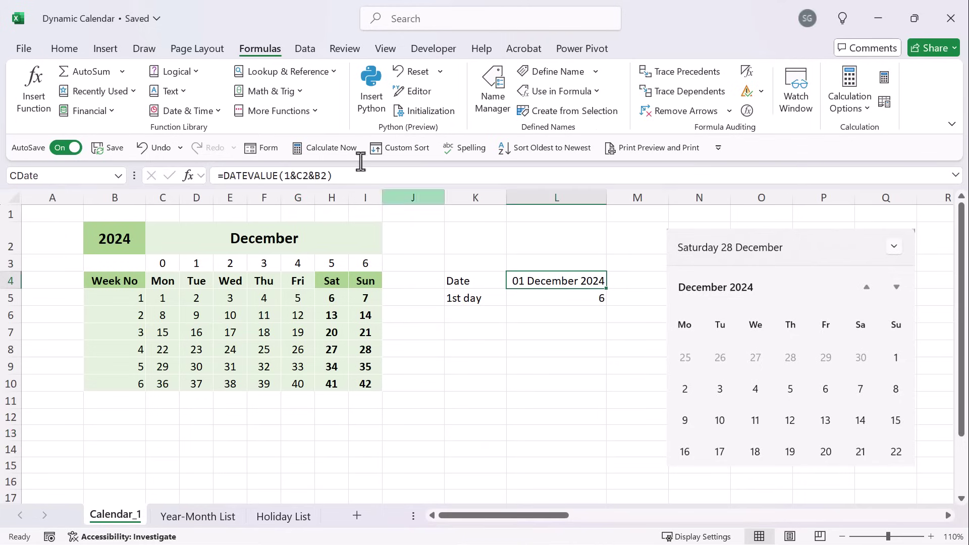
click(65, 50)
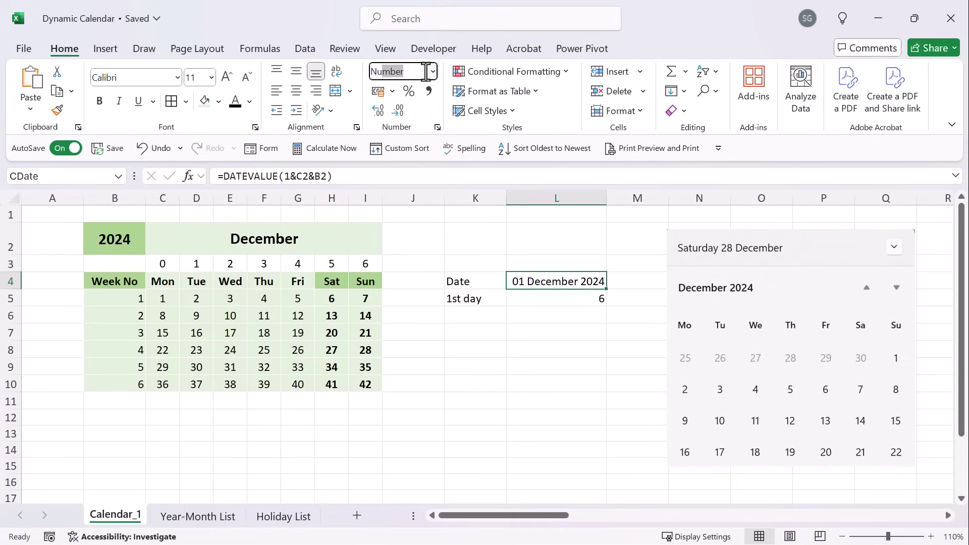
click(426, 71)
text(Num)
key(Return)
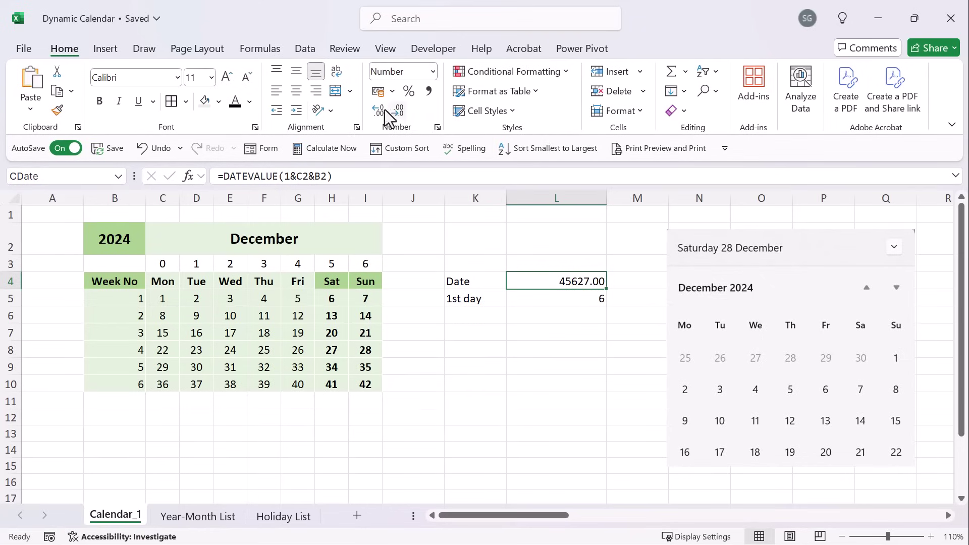
click(402, 116)
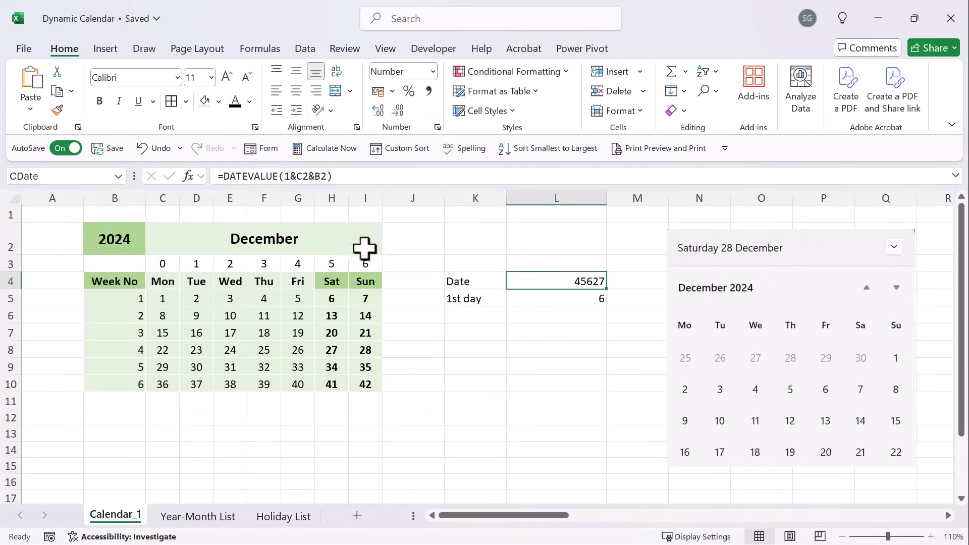
Step: Format the calendar grid C5:I10 as Number with no decimal places
click(364, 314)
drag(156, 298, 372, 385)
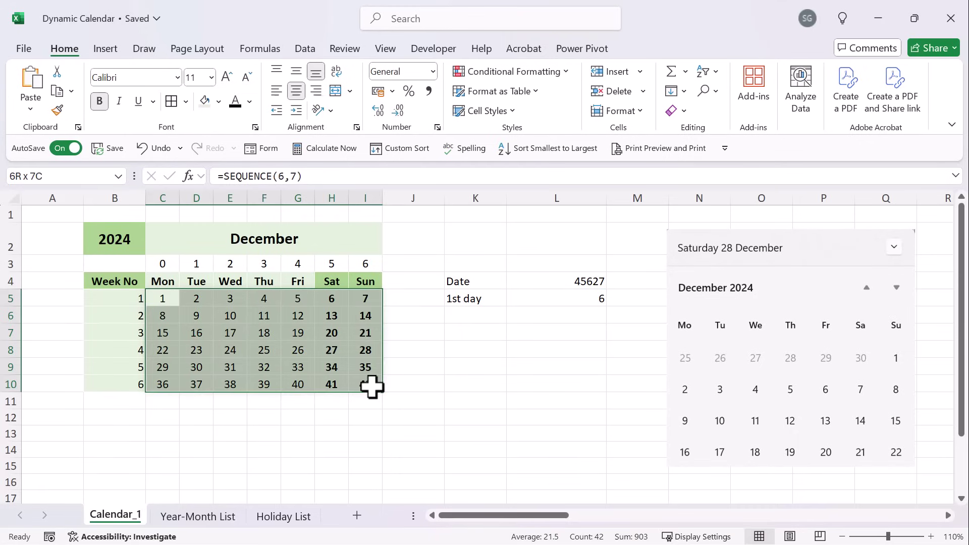
click(413, 72)
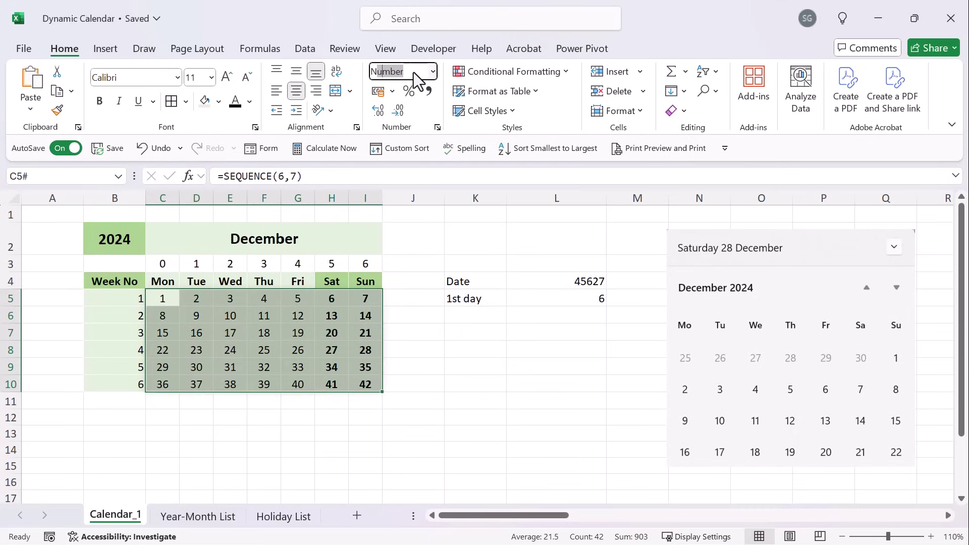
key(Return)
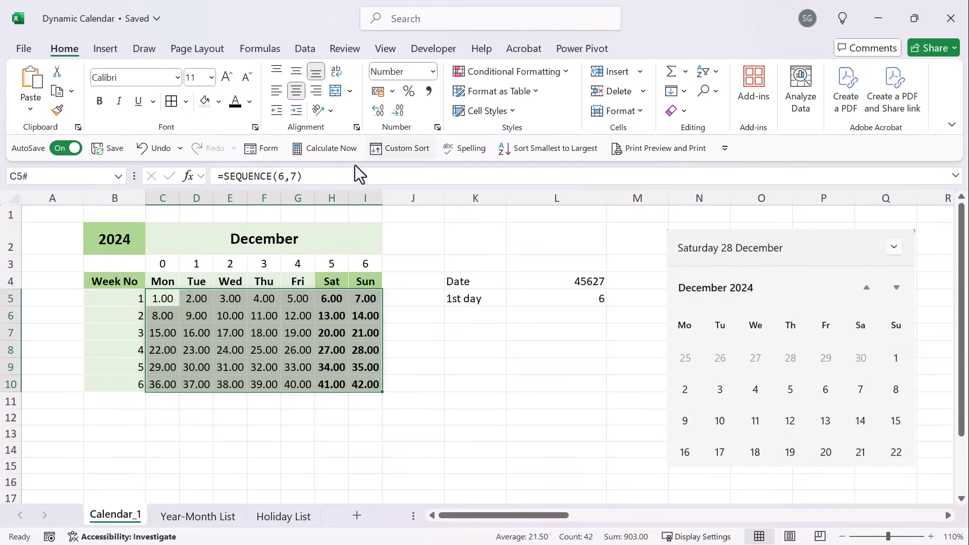
click(400, 114)
click(401, 114)
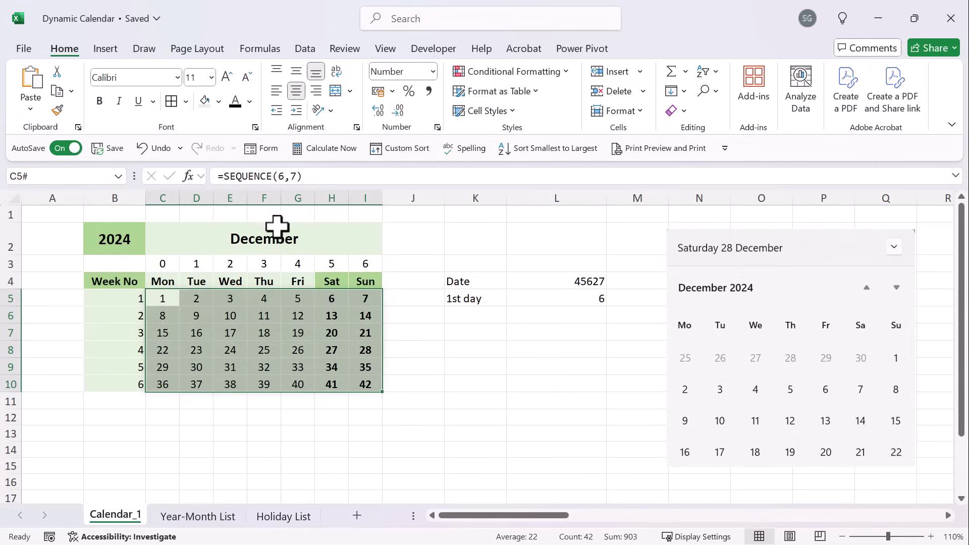
Step: Add CDate as the start argument of the calendar formula in cell C5, making it =SEQUENCE(6,7,CDate)
click(161, 296)
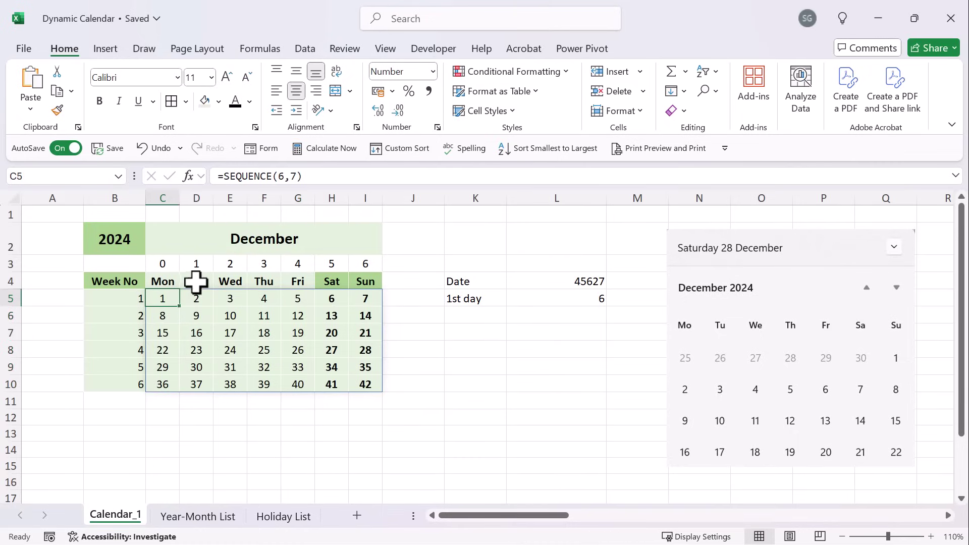
click(296, 176)
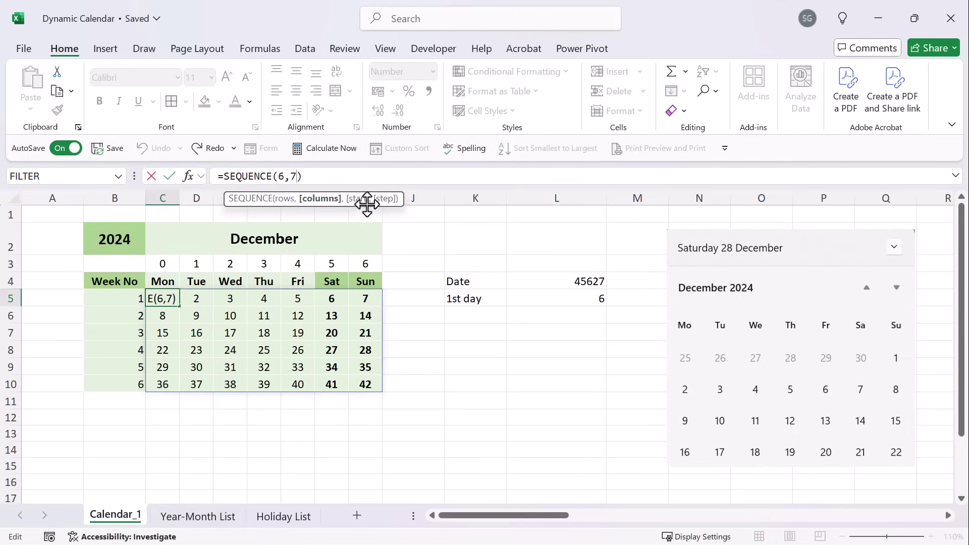
text(,)
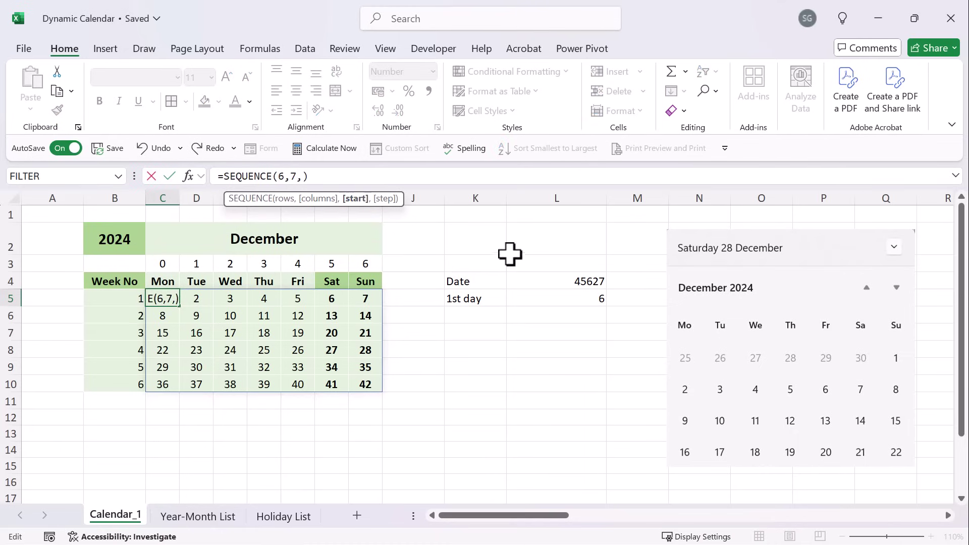
click(522, 279)
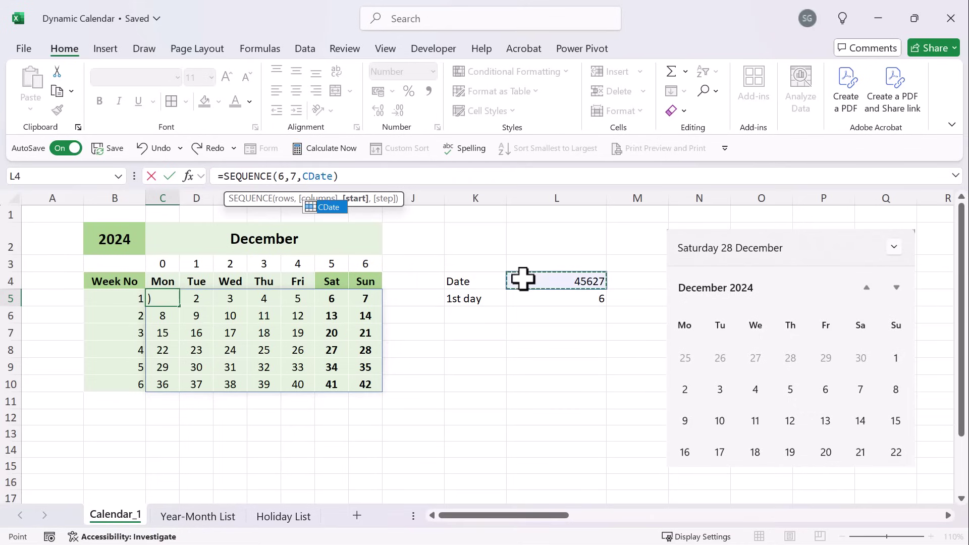
text())
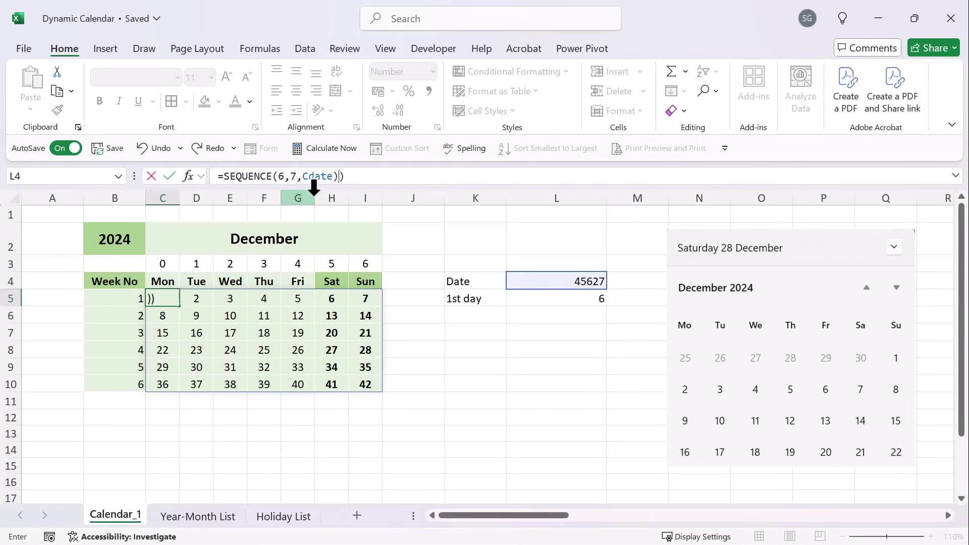
key(Return)
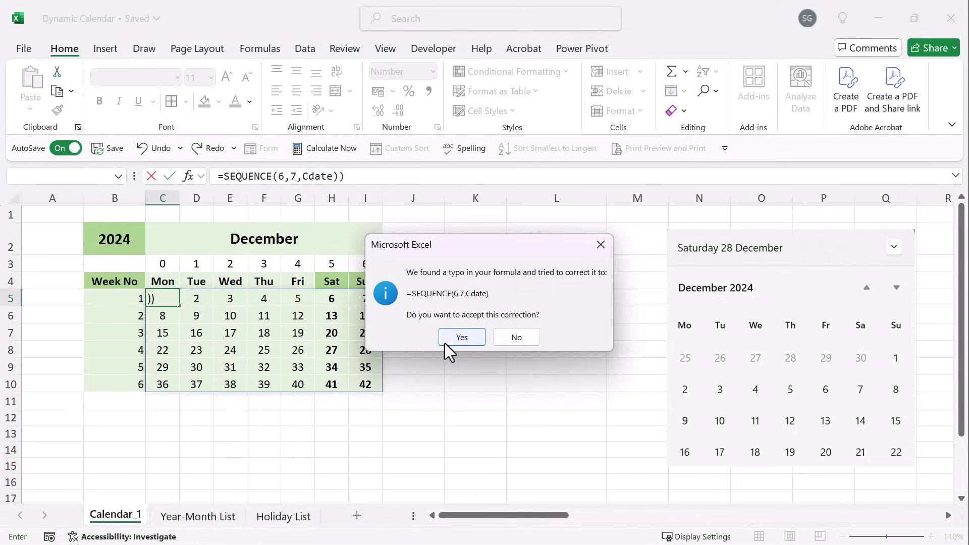
click(461, 336)
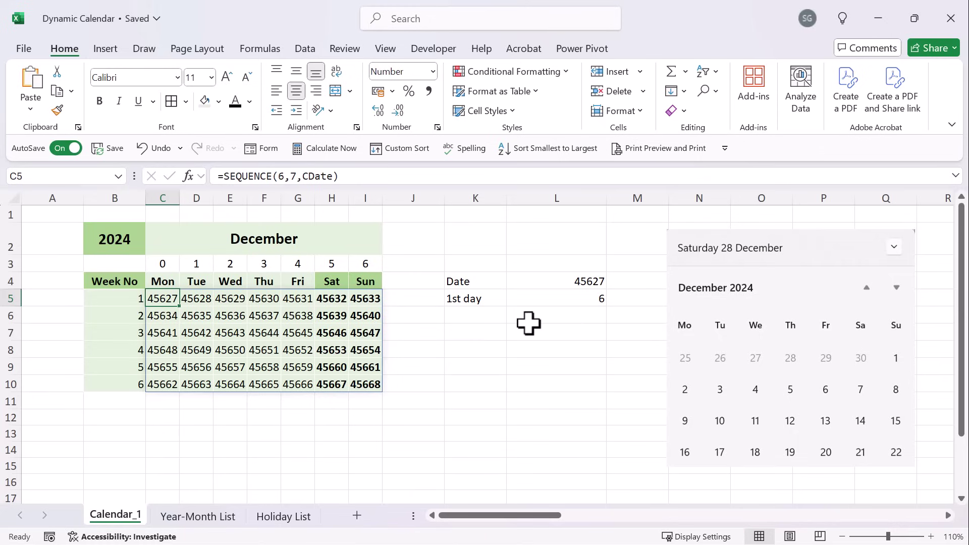
Step: Subtract Day_1 from the start argument in C5, making it =SEQUENCE(6,7,CDate-Day_1), and compare cell I5 with the date in L4
click(529, 301)
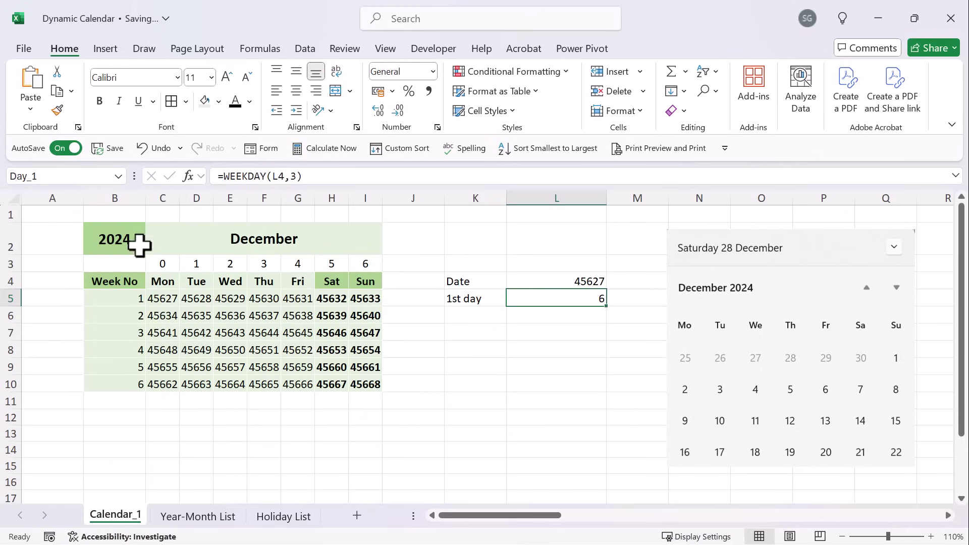
click(161, 296)
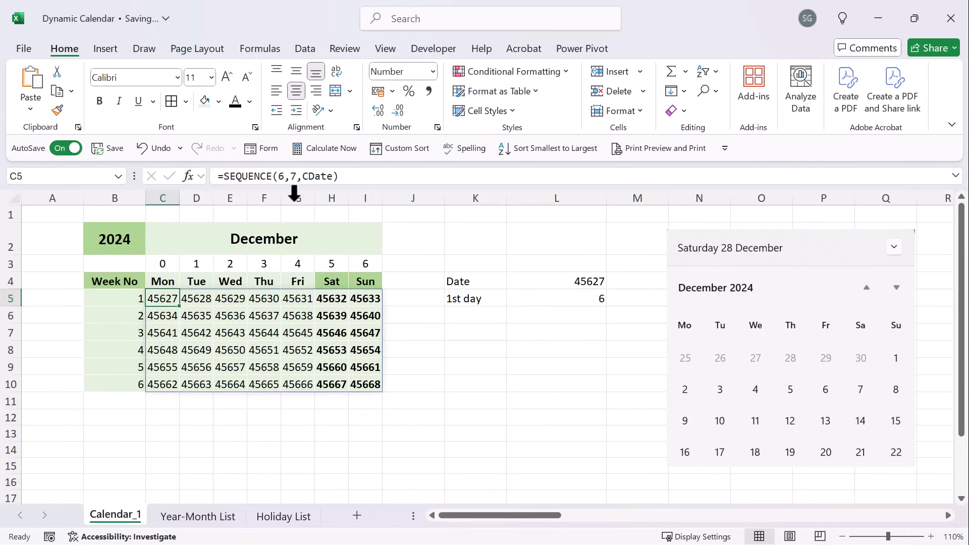
click(333, 176)
text())
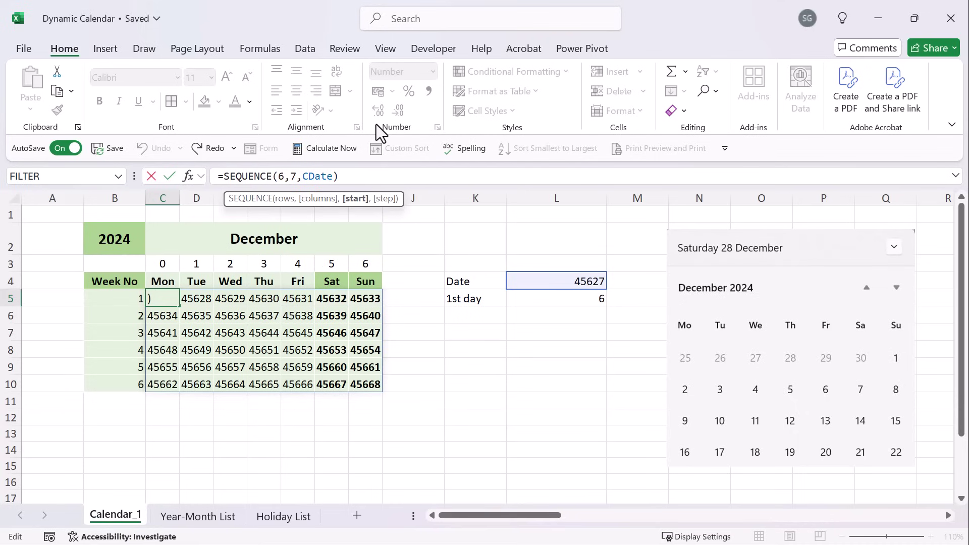
key(Left)
text(-)
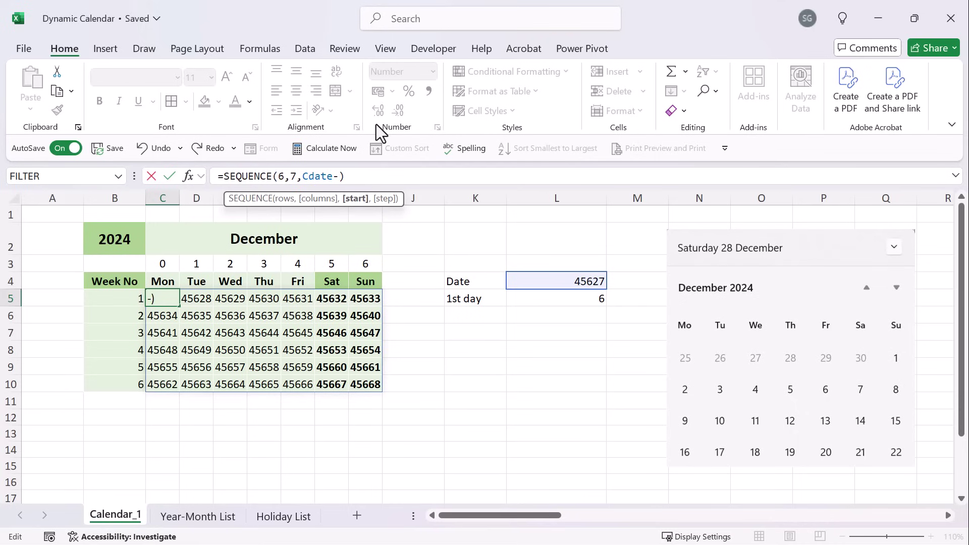
click(527, 299)
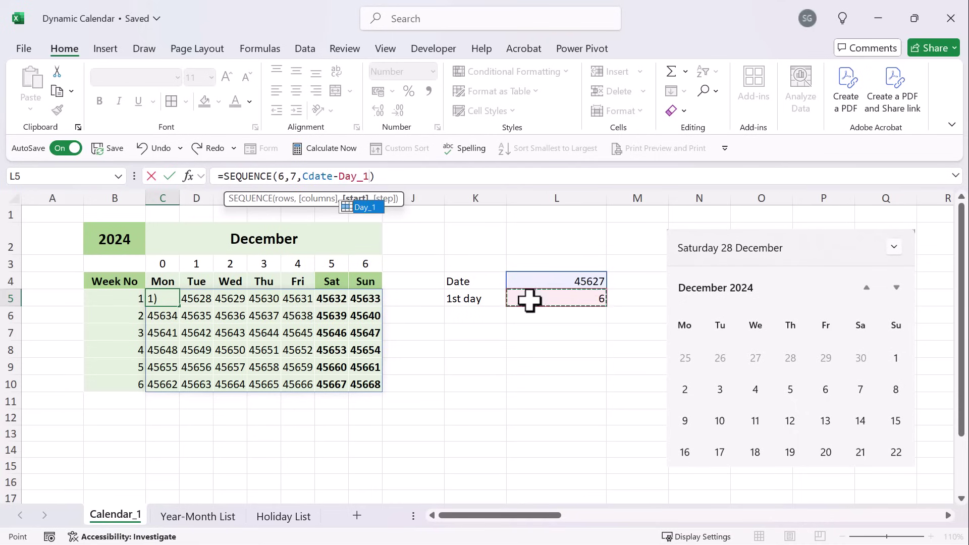
key(Return)
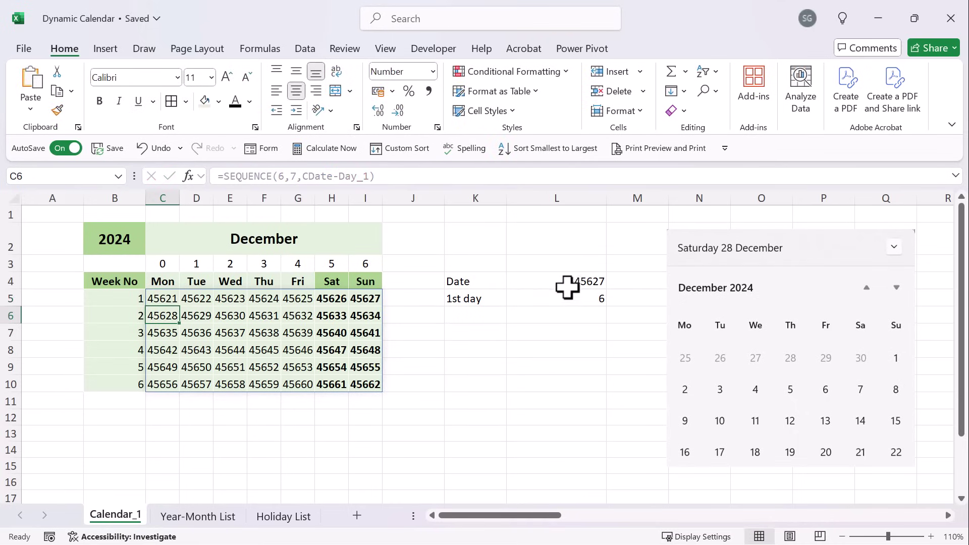
click(365, 302)
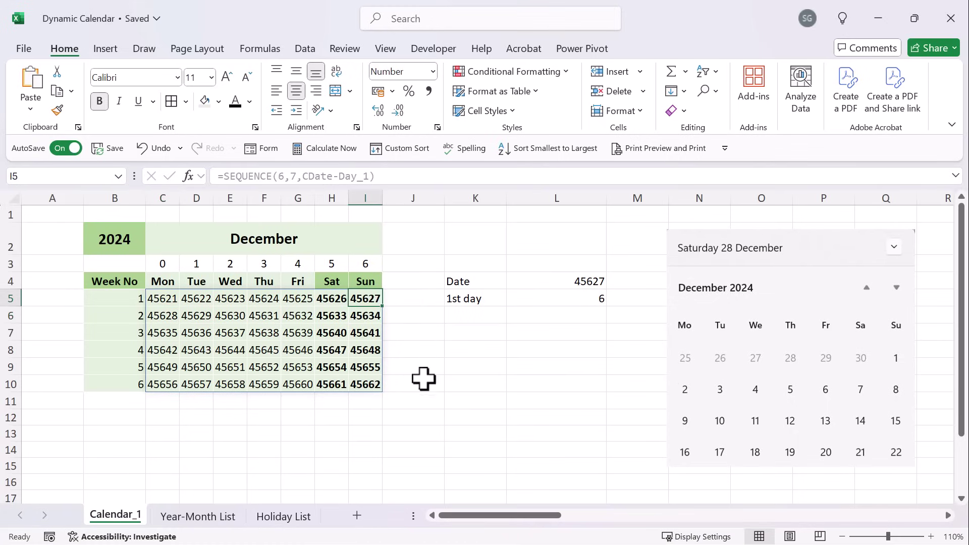
click(590, 283)
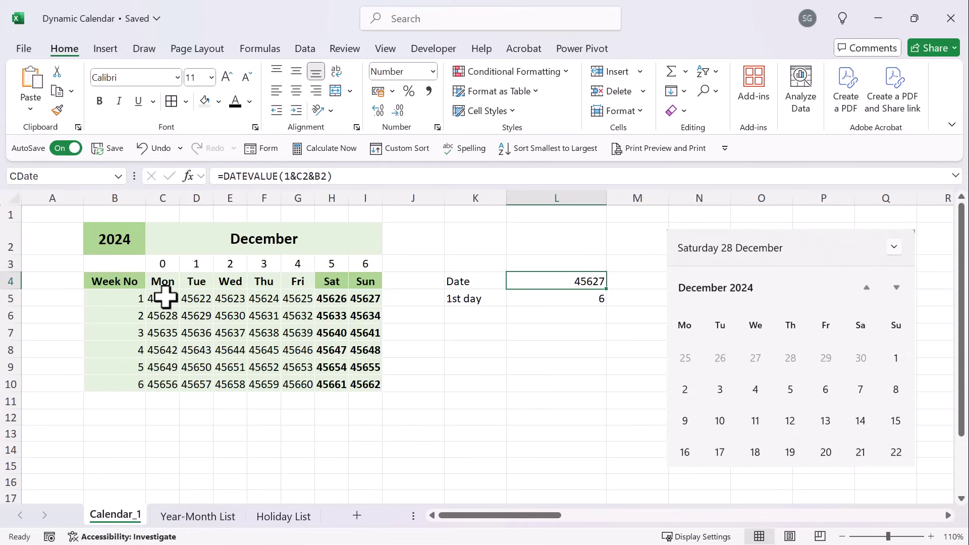
Step: Apply the custom number format DD to the calendar grid C5:I10 and check cell I5
drag(163, 301, 382, 379)
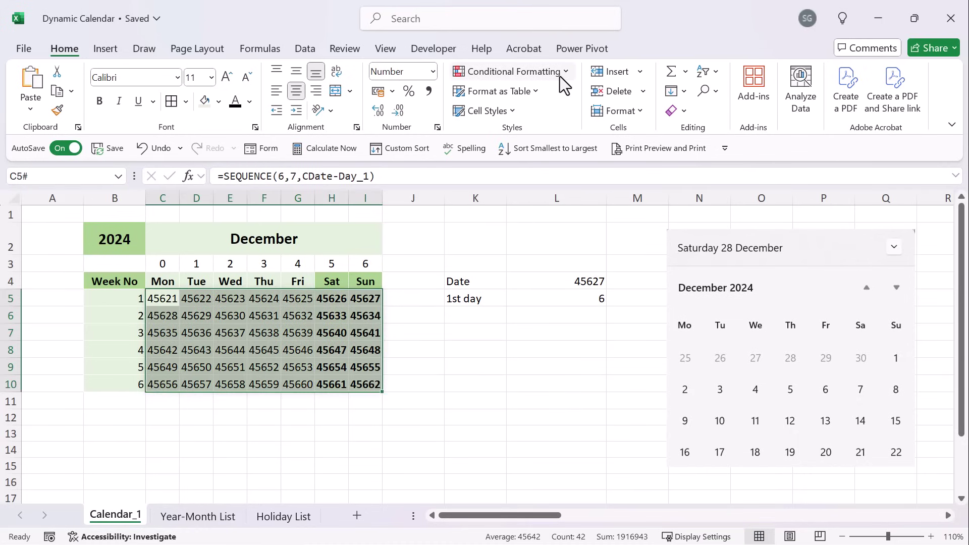
key(ctrl+1)
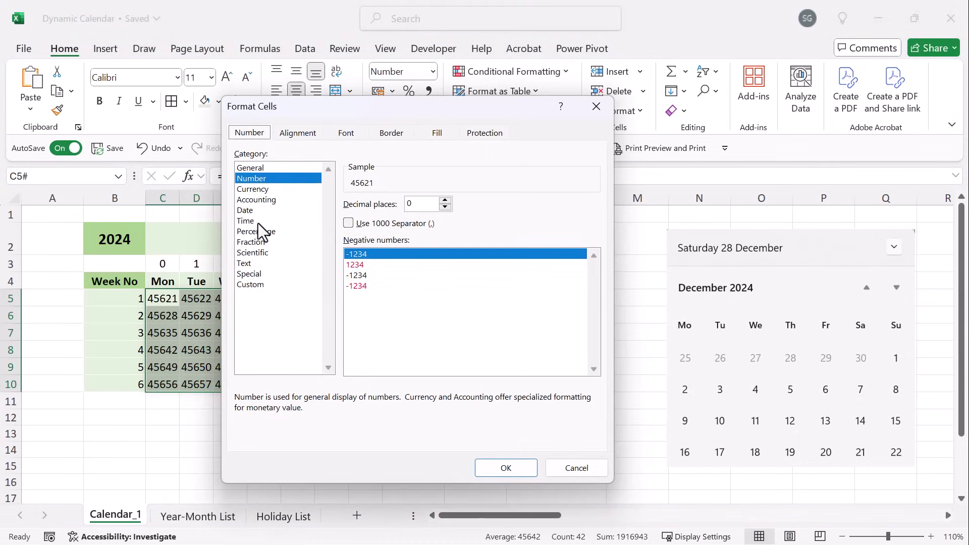
click(263, 221)
click(278, 211)
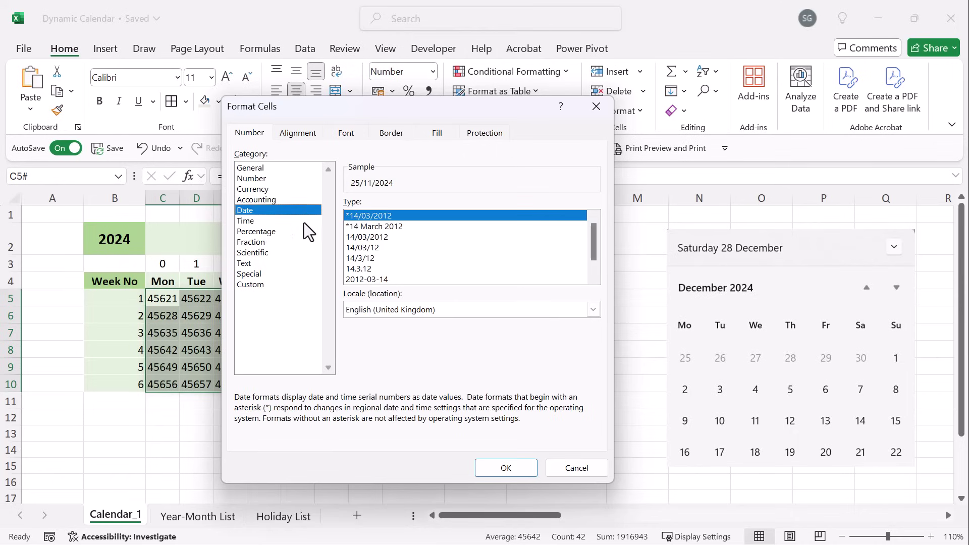
click(369, 268)
scroll(409, 263, down, 1)
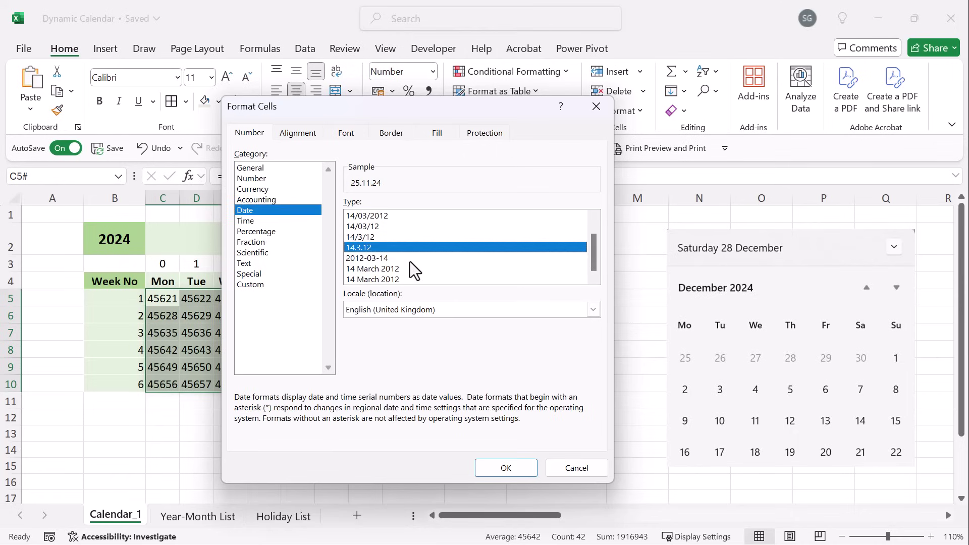
scroll(394, 265, up, 1)
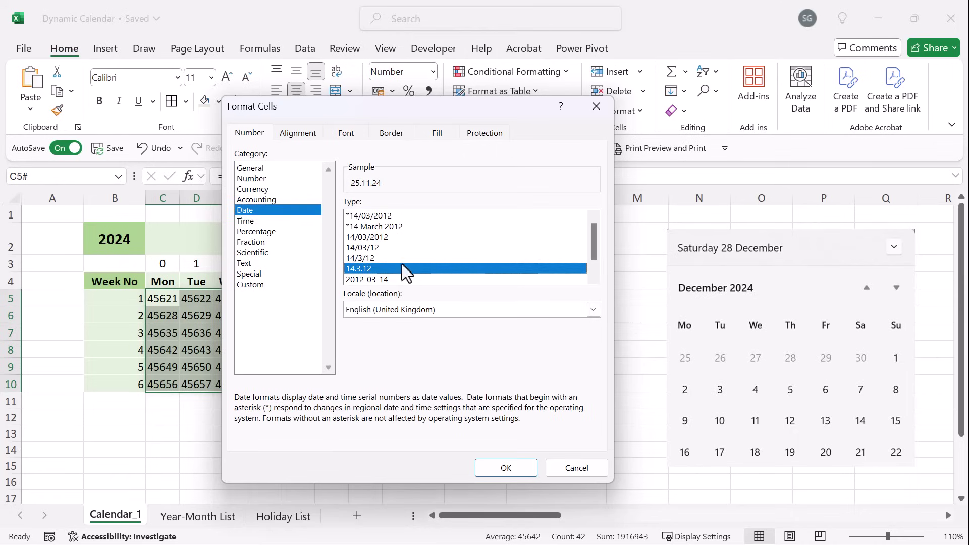
scroll(402, 267, down, 1)
click(250, 285)
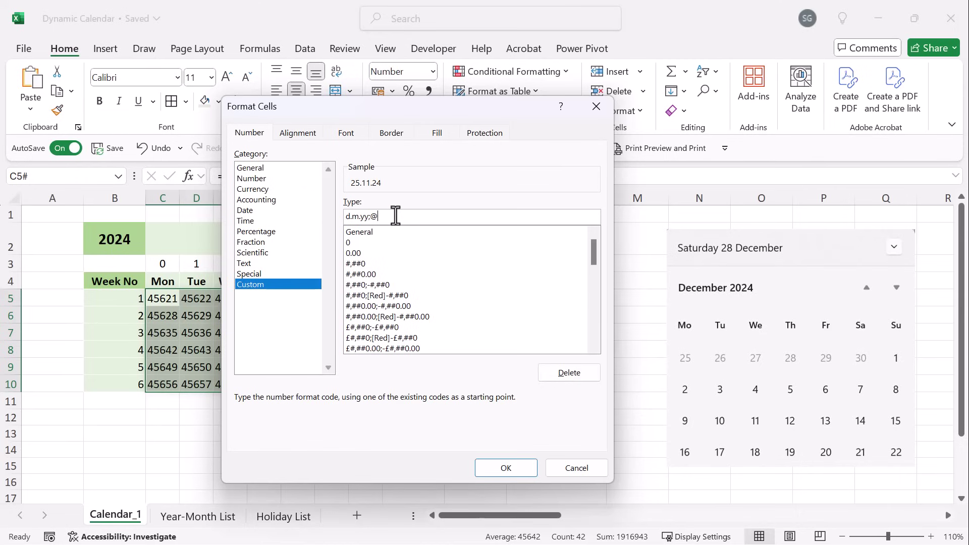
drag(395, 215, 302, 200)
text(DD)
key(Return)
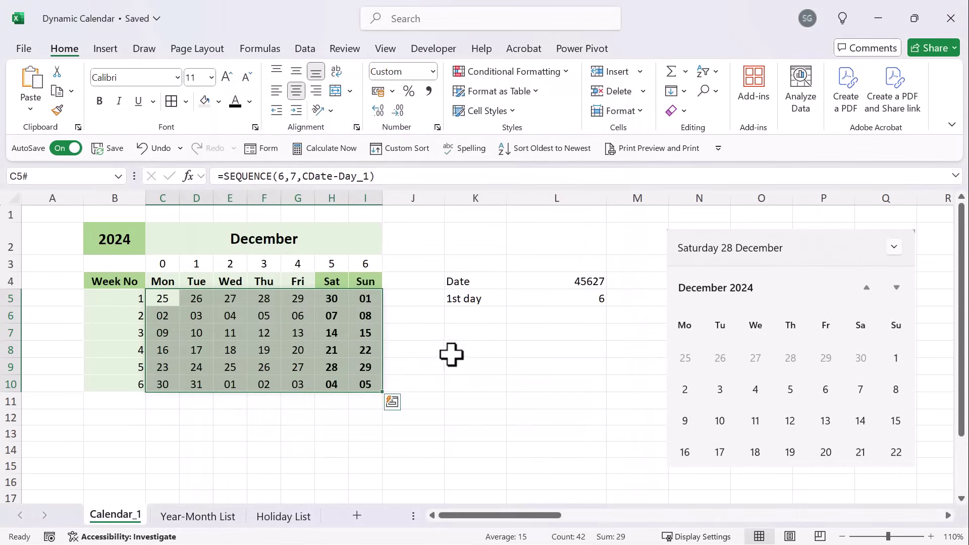
click(450, 354)
click(368, 303)
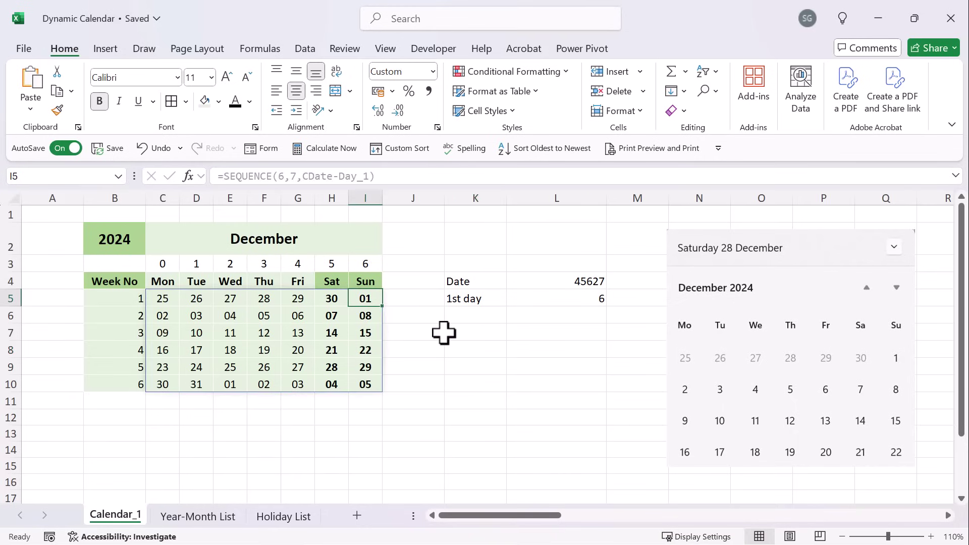
Step: Format the date in cell L4 as Date with the *14 March 2012 type
click(535, 279)
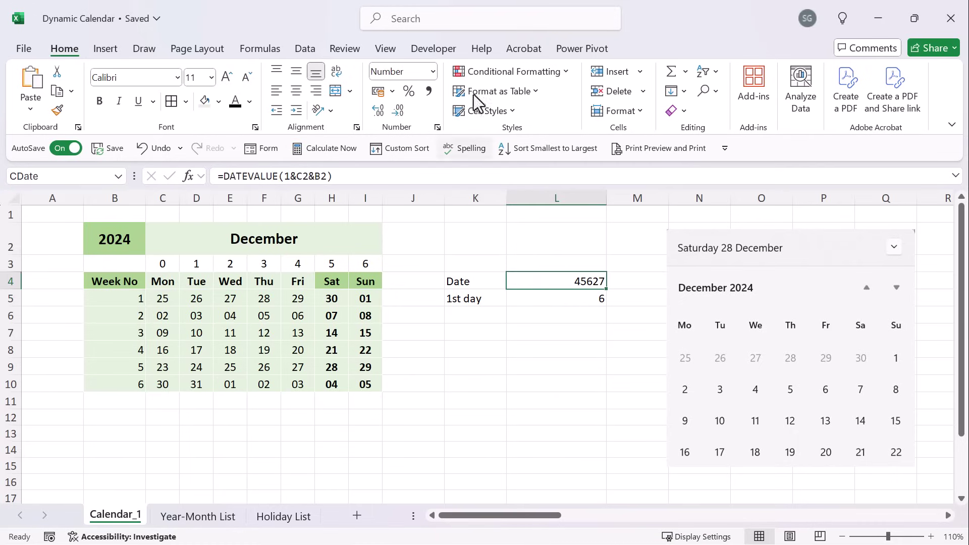
click(564, 77)
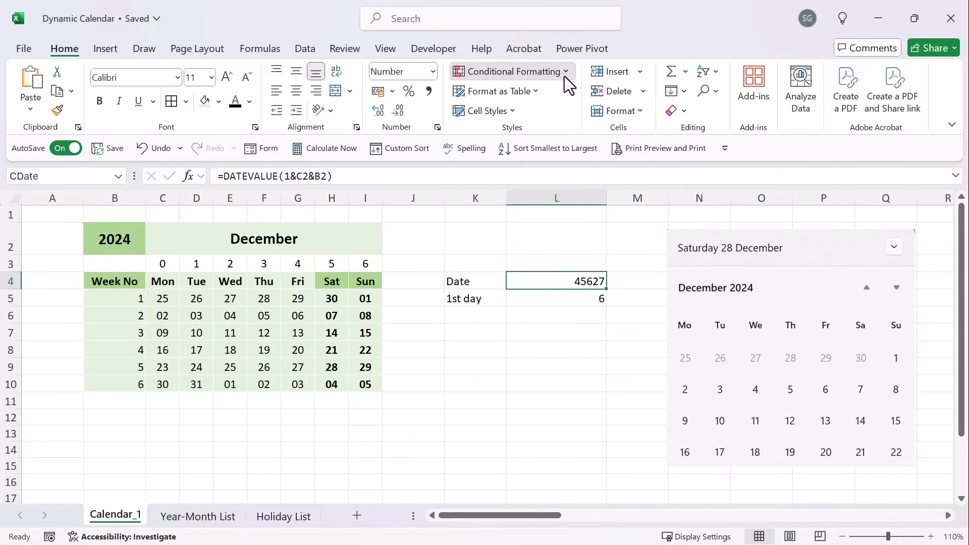
click(439, 258)
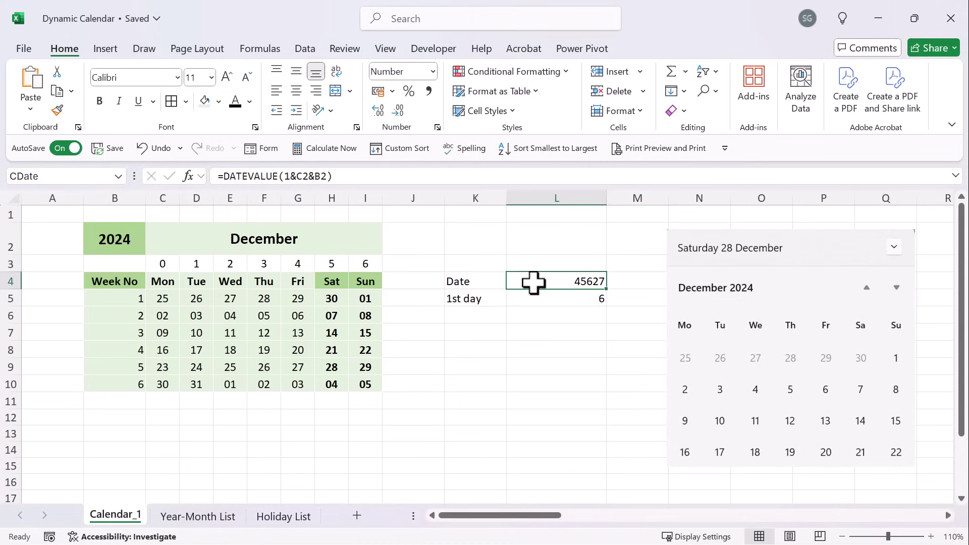
key(ctrl+1)
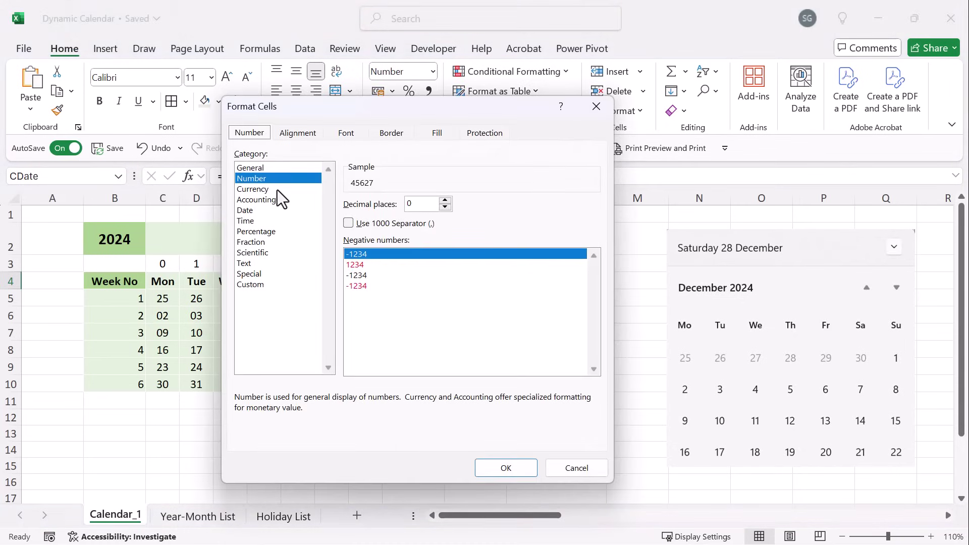
click(265, 210)
click(390, 226)
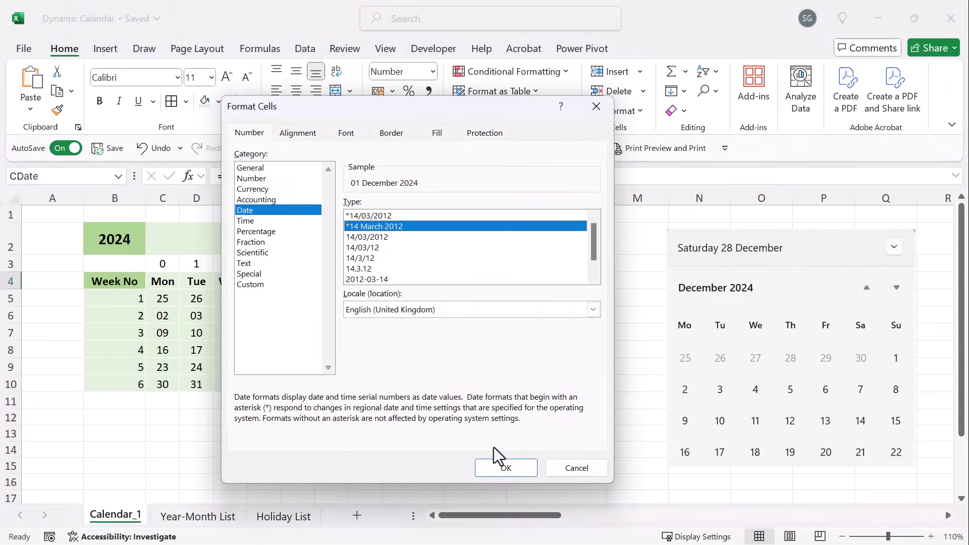
click(502, 468)
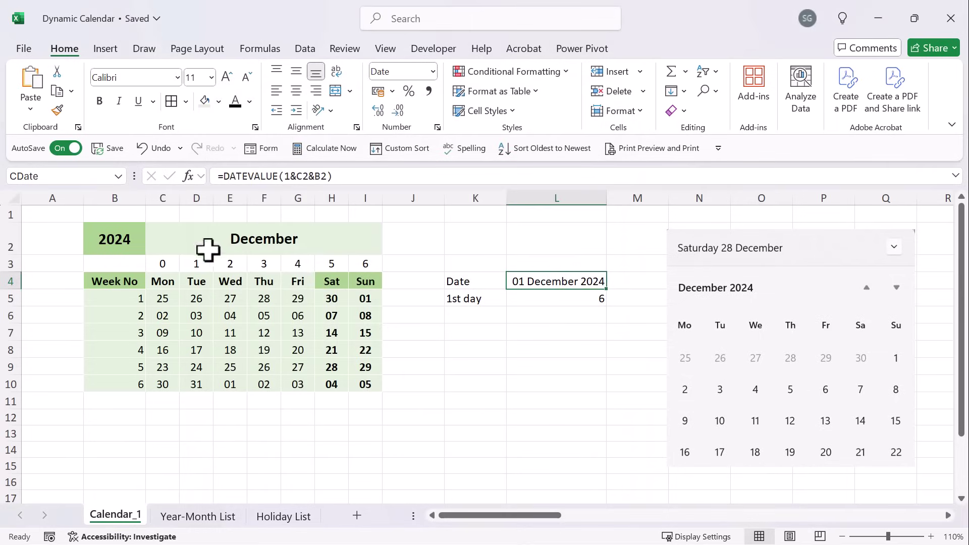
Step: Set the calendar's year in B2 to 2025 and its month in C2 to January
click(413, 350)
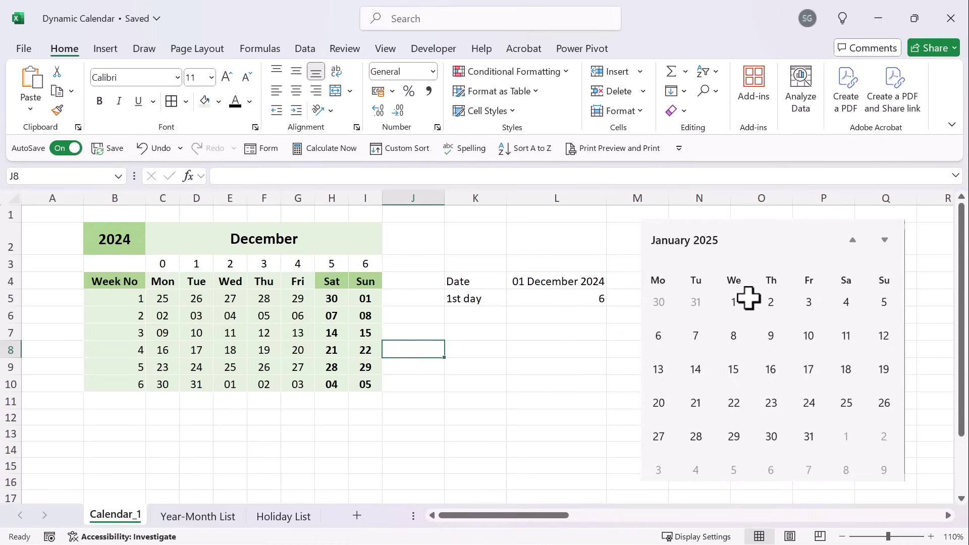
click(102, 244)
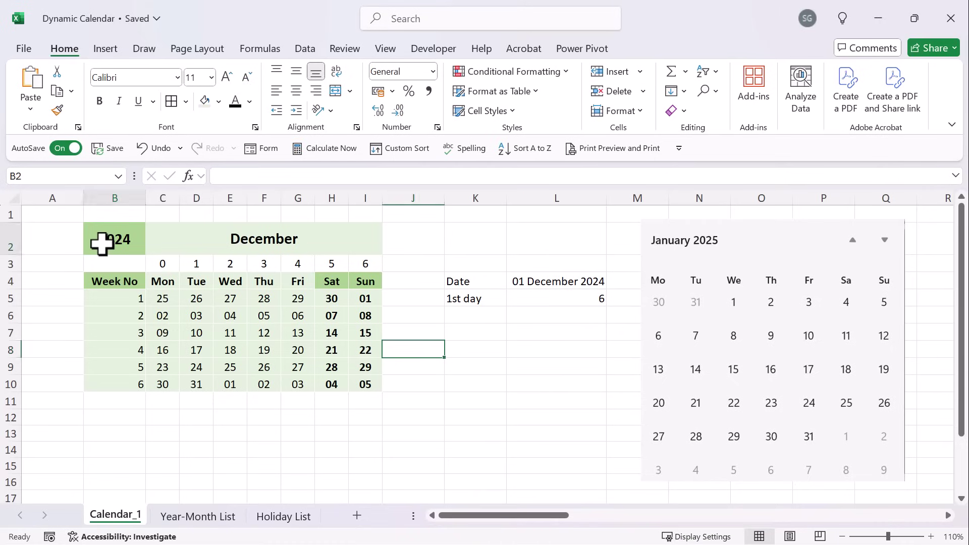
click(152, 248)
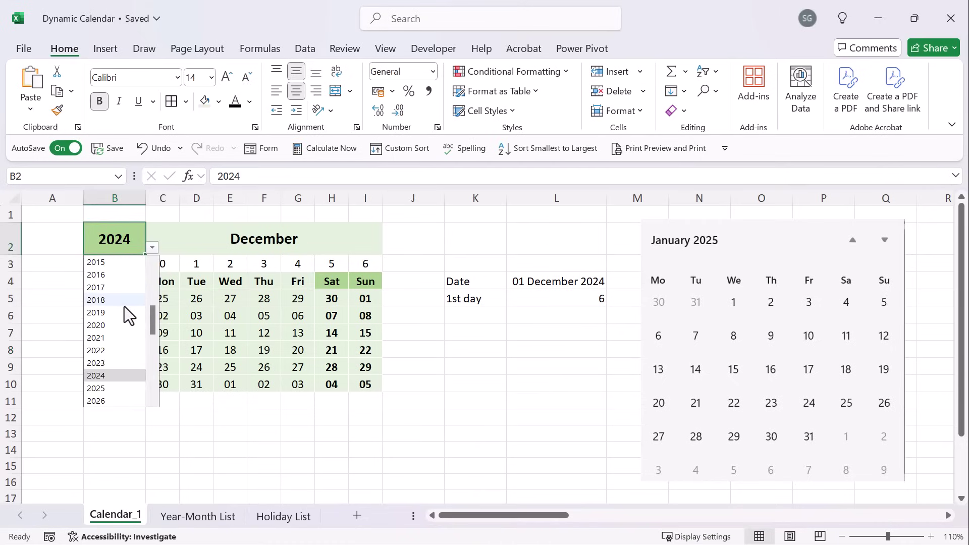
click(112, 390)
click(278, 246)
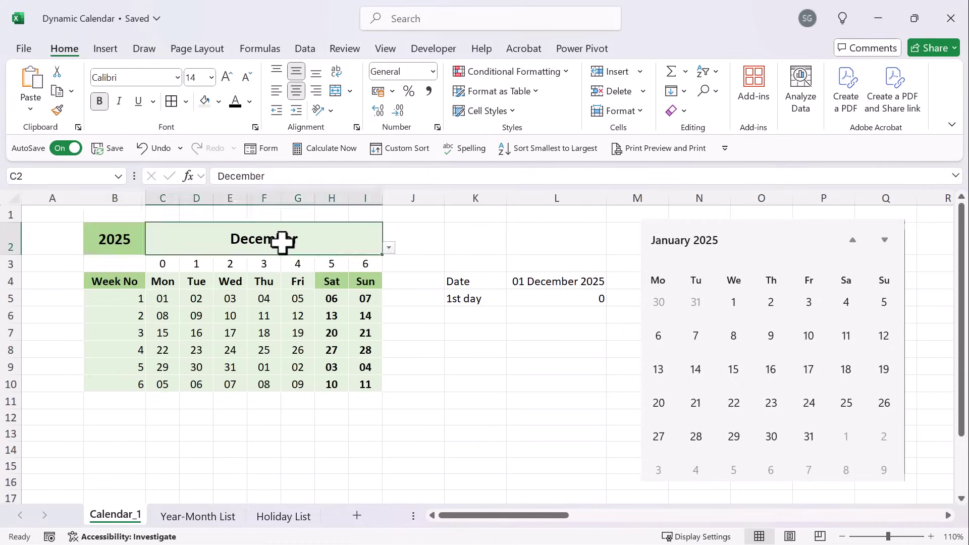
click(389, 248)
click(216, 262)
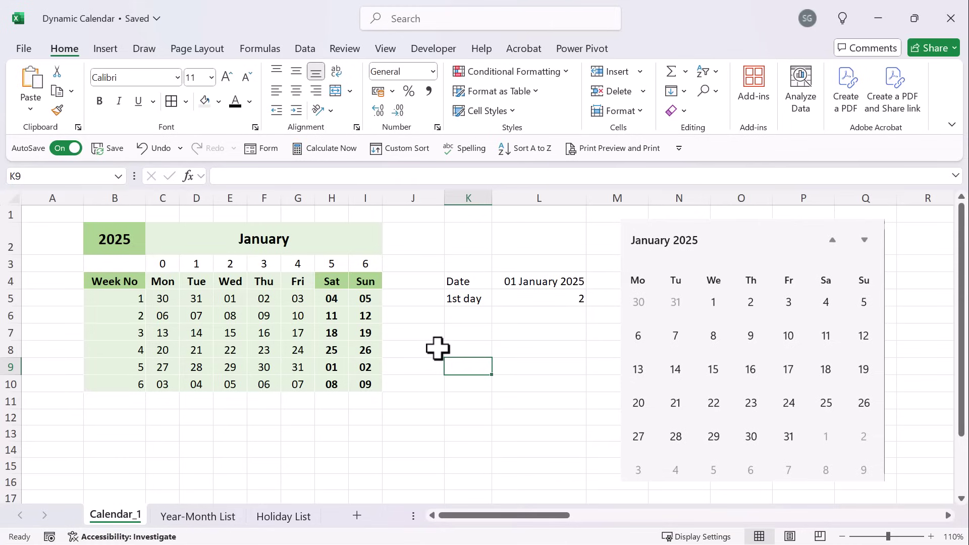
Step: Delete the January 2025 reference calendar picture beside the date cells
click(698, 277)
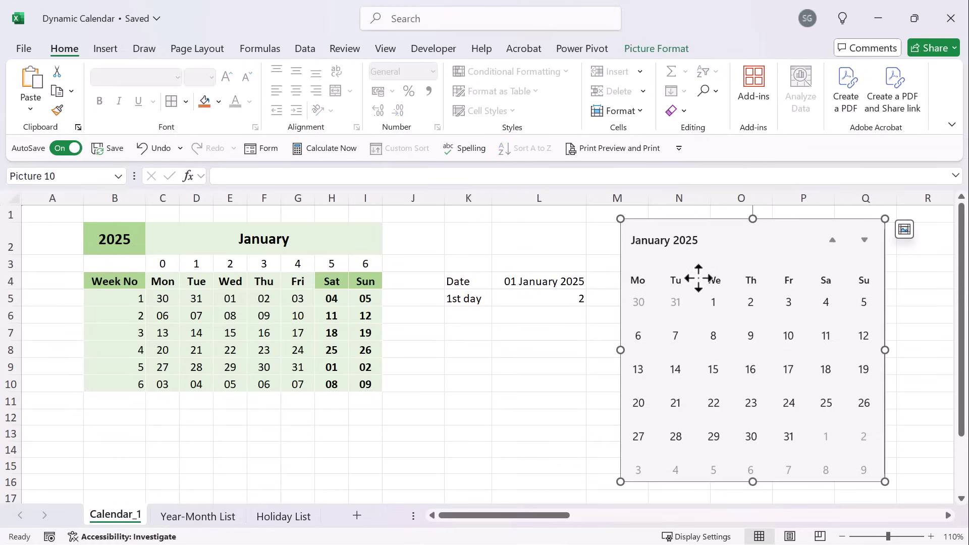
key(Delete)
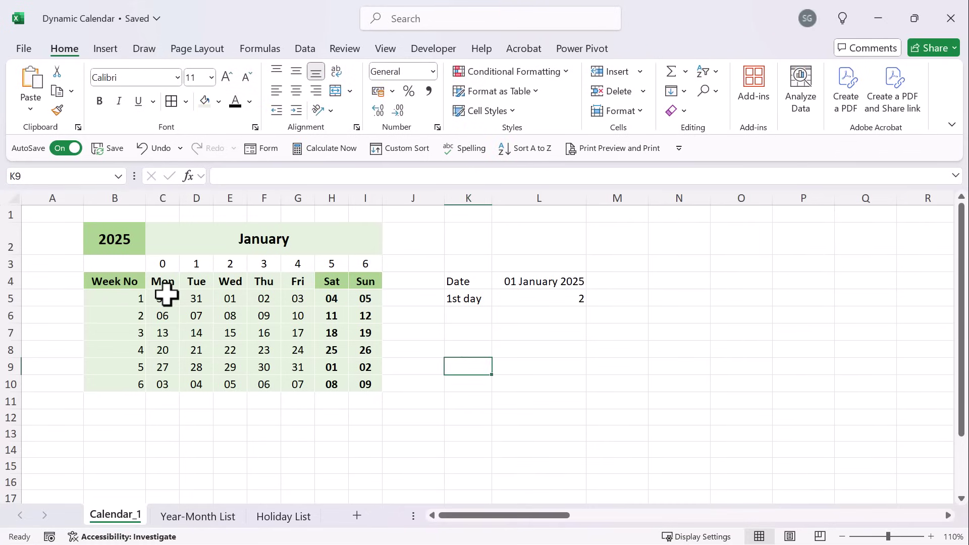
Step: Start a new conditional formatting rule for the calendar grid C5:I10 that uses a formula to determine which cells to format
drag(166, 295, 373, 387)
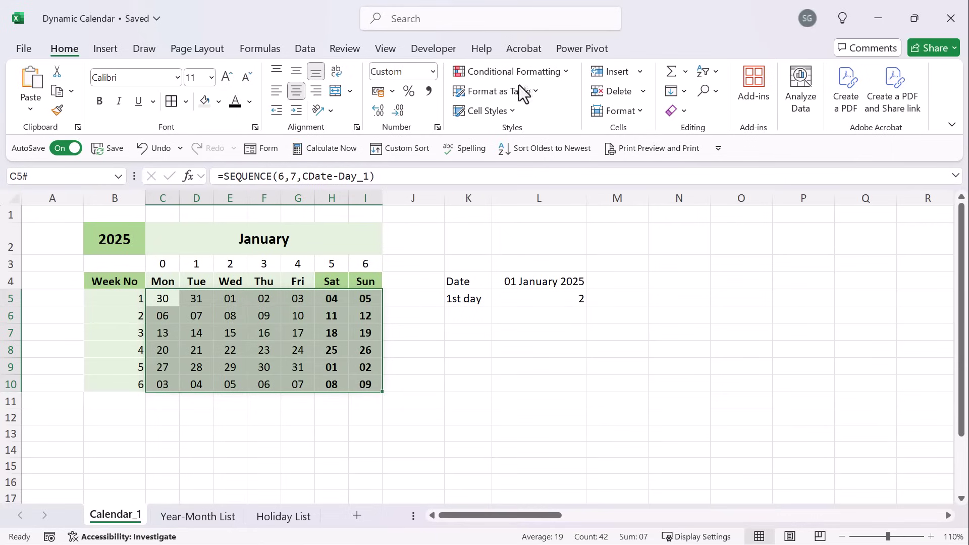
click(564, 72)
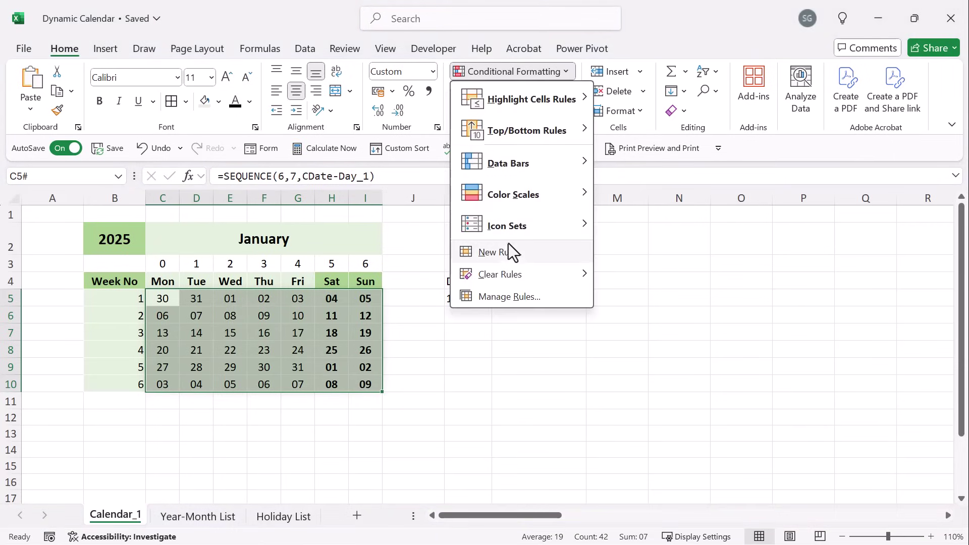
click(498, 252)
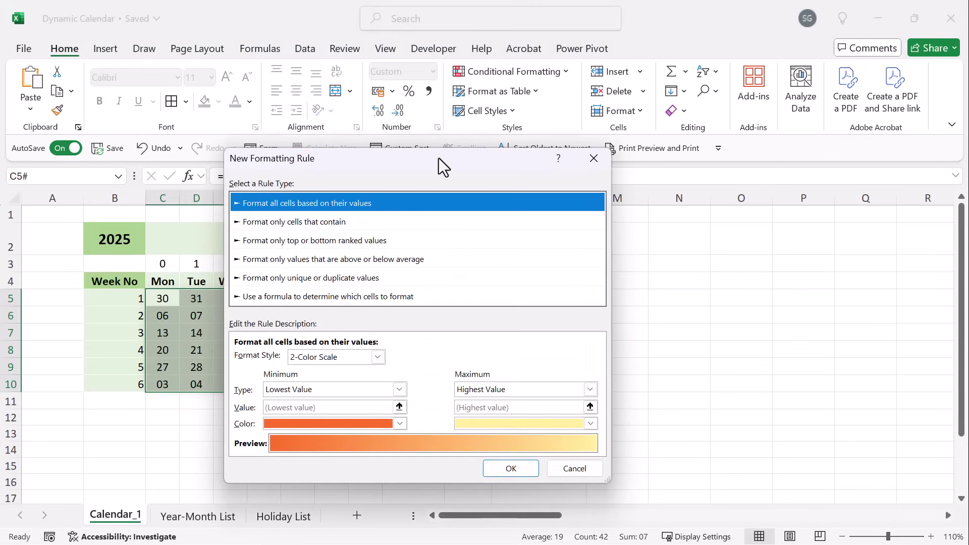
drag(431, 160, 764, 58)
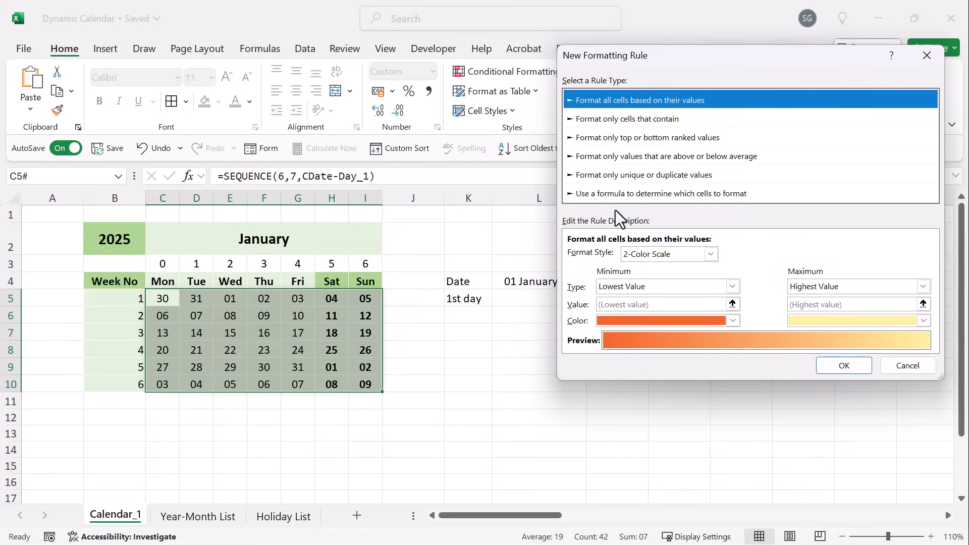
click(616, 194)
click(585, 259)
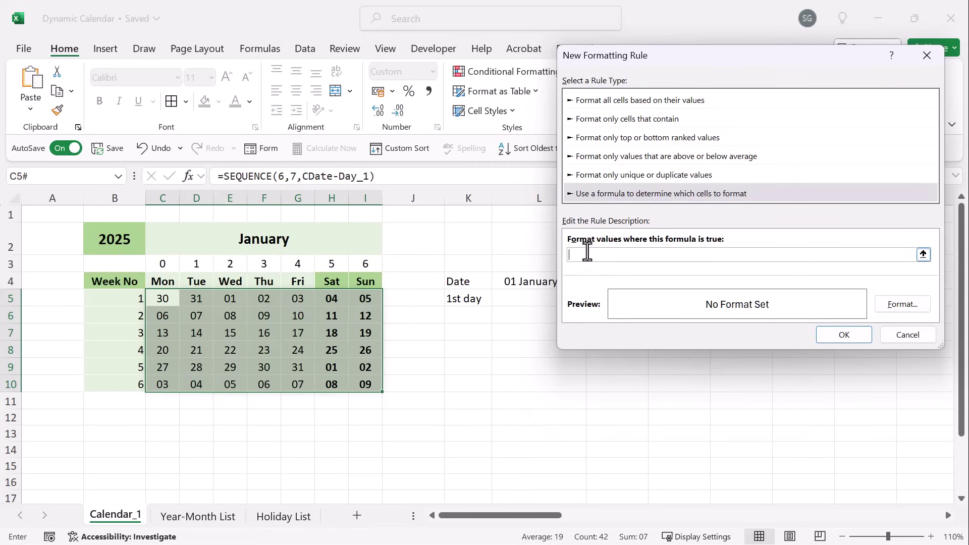
Step: Enter the rule formula =month(C5)<>month(Cdate), with C5 as a relative reference
text(=mo)
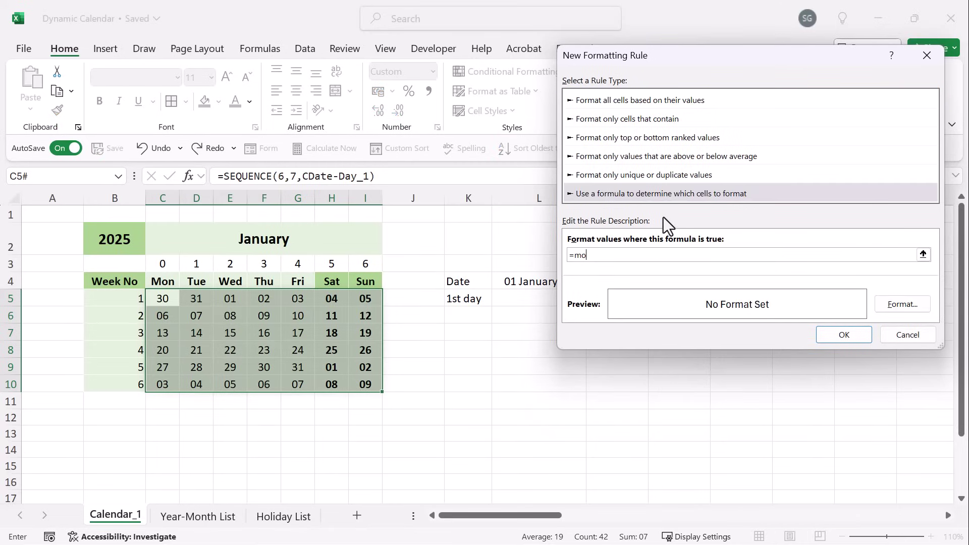
text(nth()
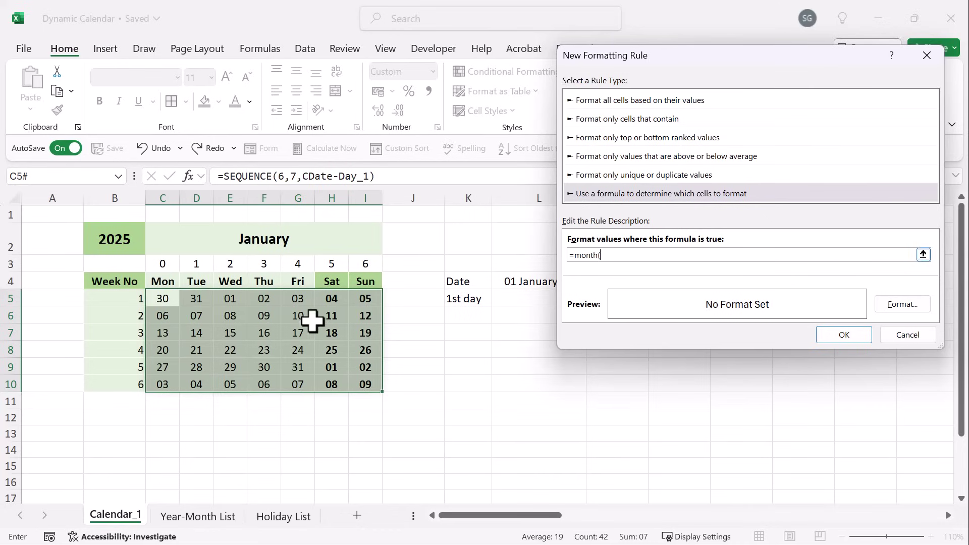
click(156, 297)
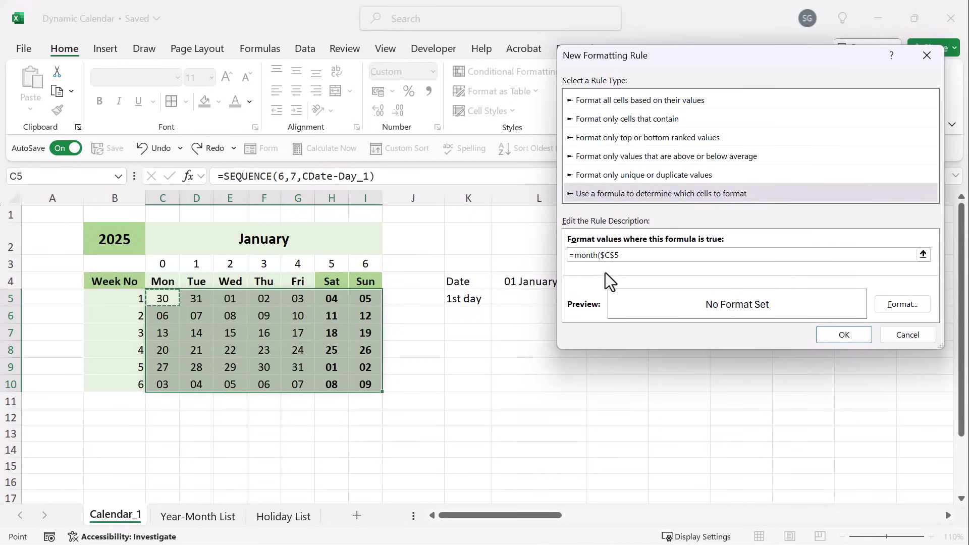
click(603, 255)
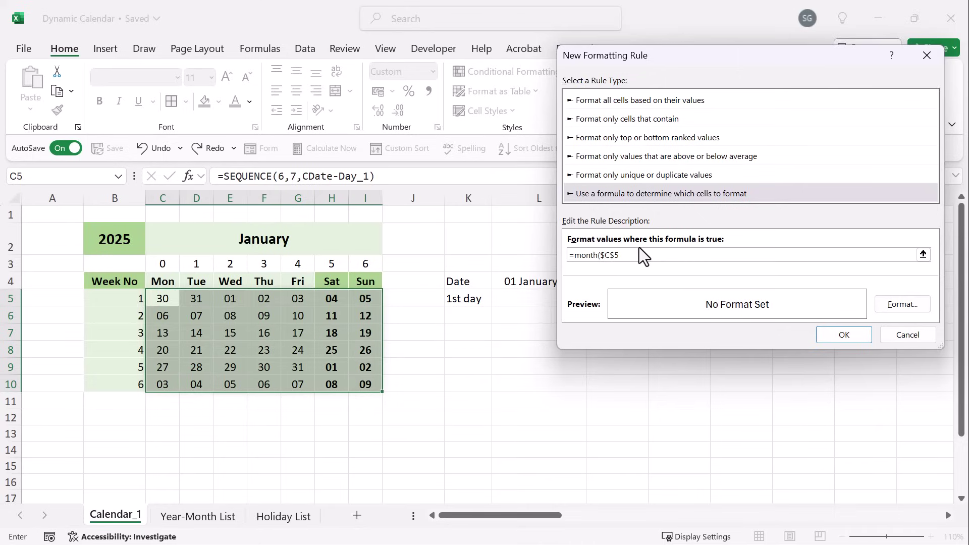
key(BackSpace)
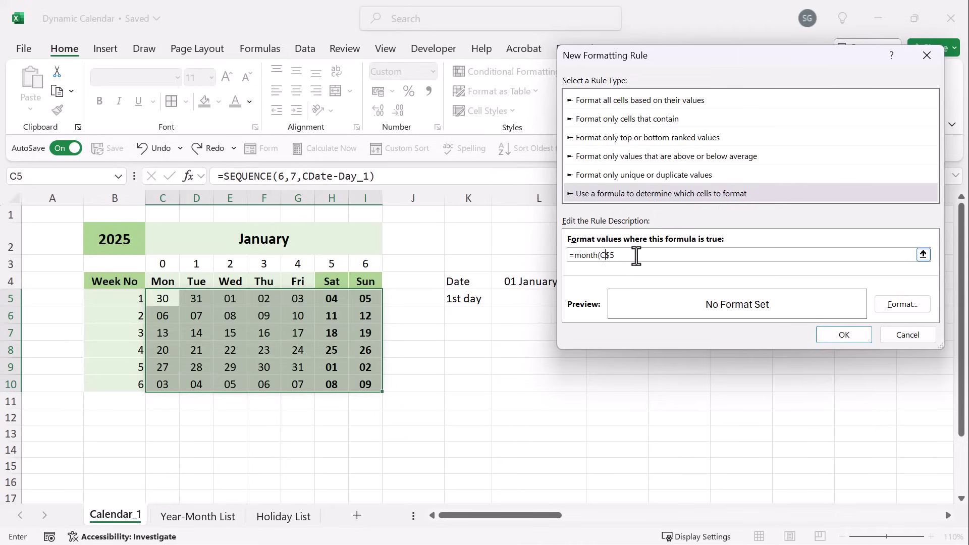
key(BackSpace)
key(Right)
text()<>month(dat)
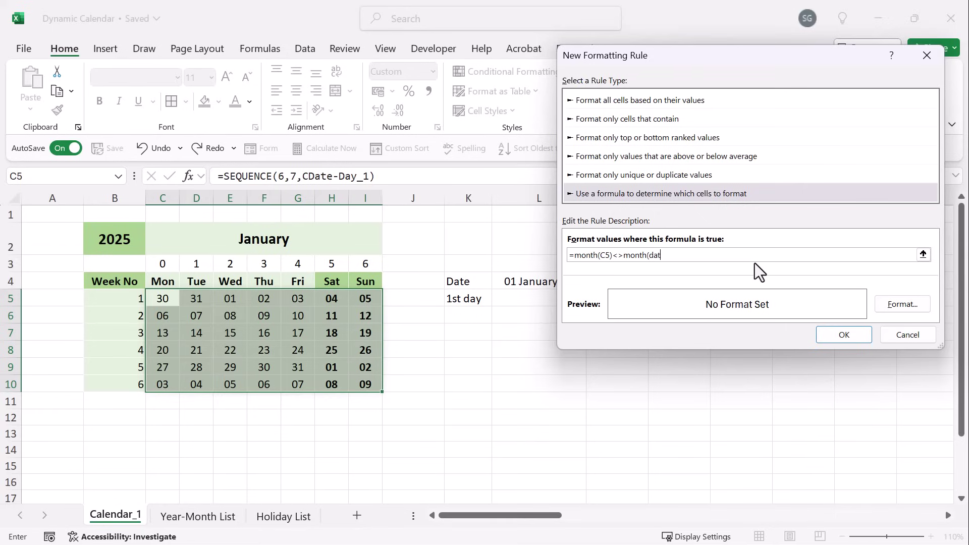
text(e)
key(BackSpace)
key(BackSpace)
key(BackSpace)
key(BackSpace)
text(CDate)
text())
Step: Give the rule's format a light grey background fill and a very light grey font colour
click(897, 306)
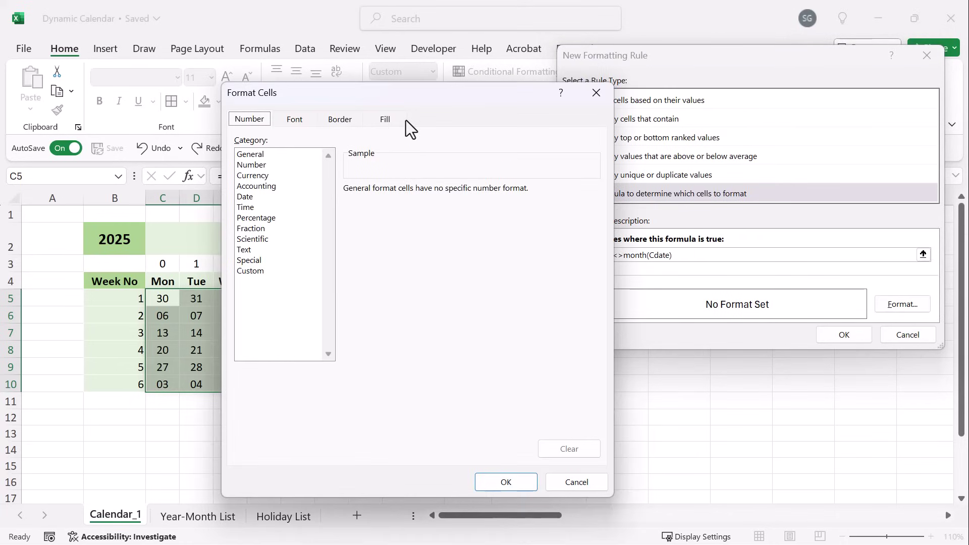
drag(396, 101, 609, 71)
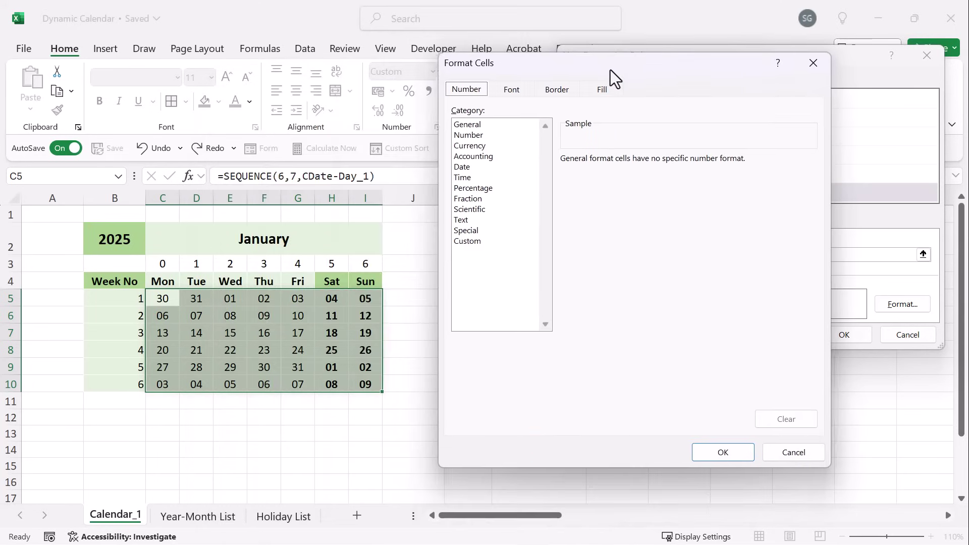
click(509, 91)
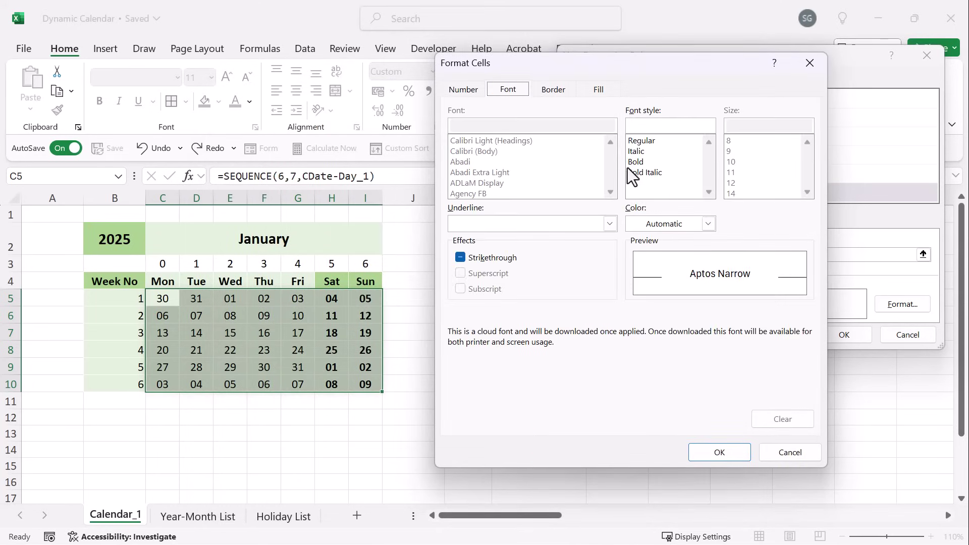
click(596, 94)
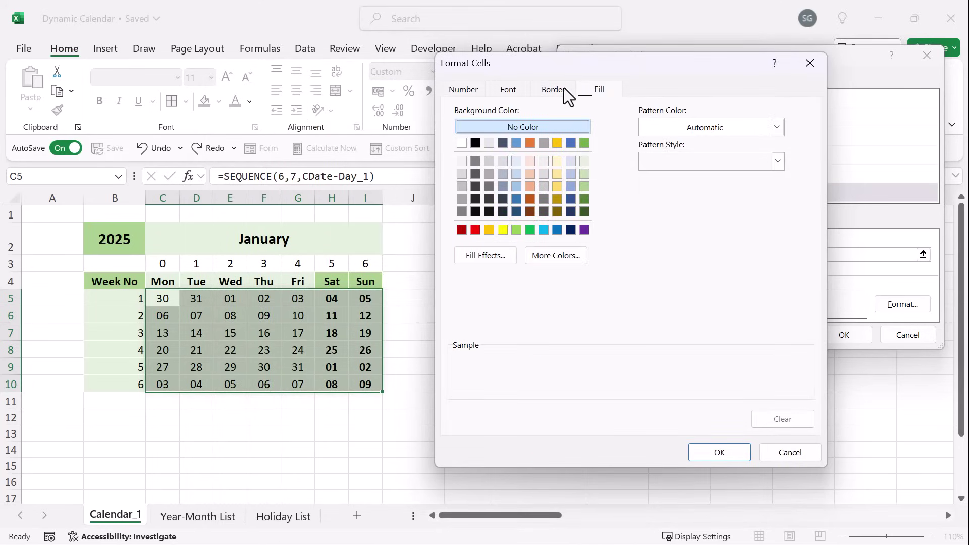
click(489, 161)
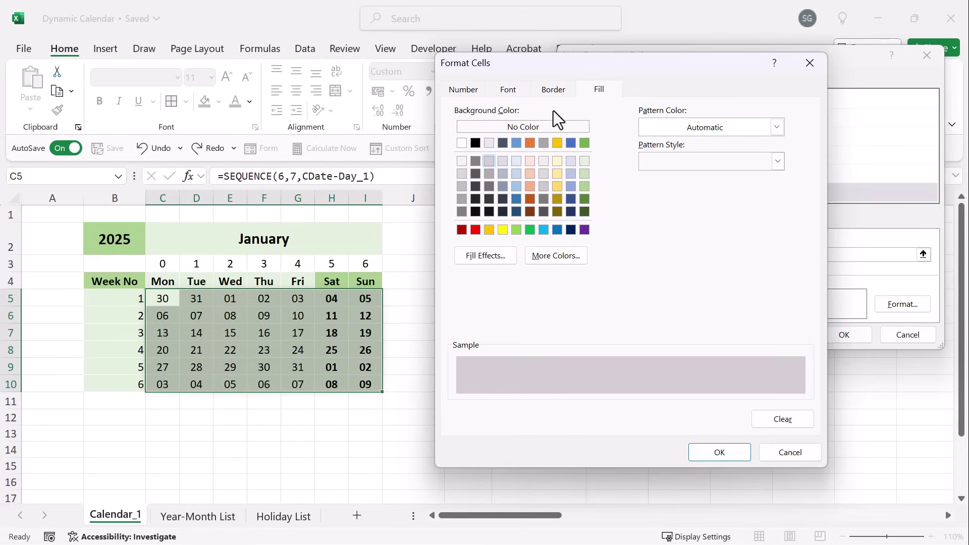
click(509, 90)
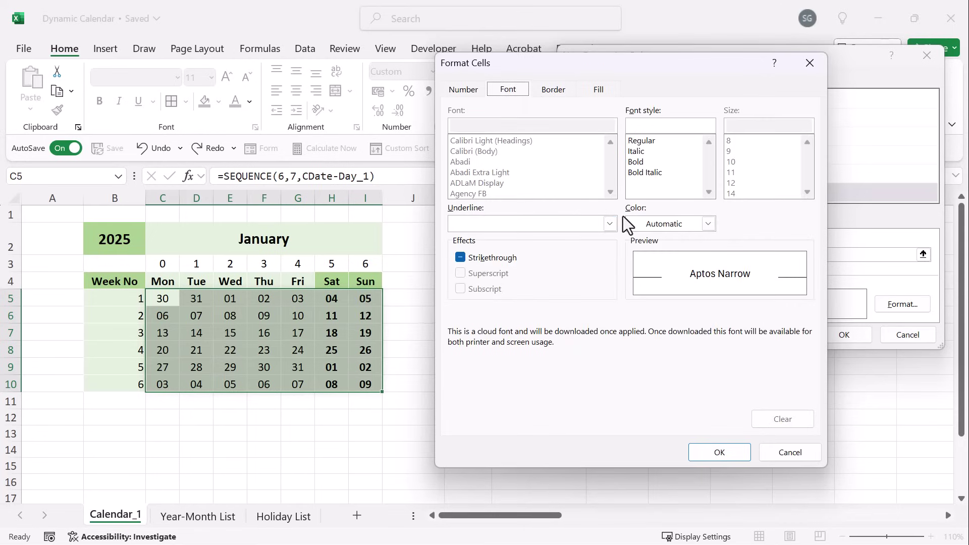
click(636, 225)
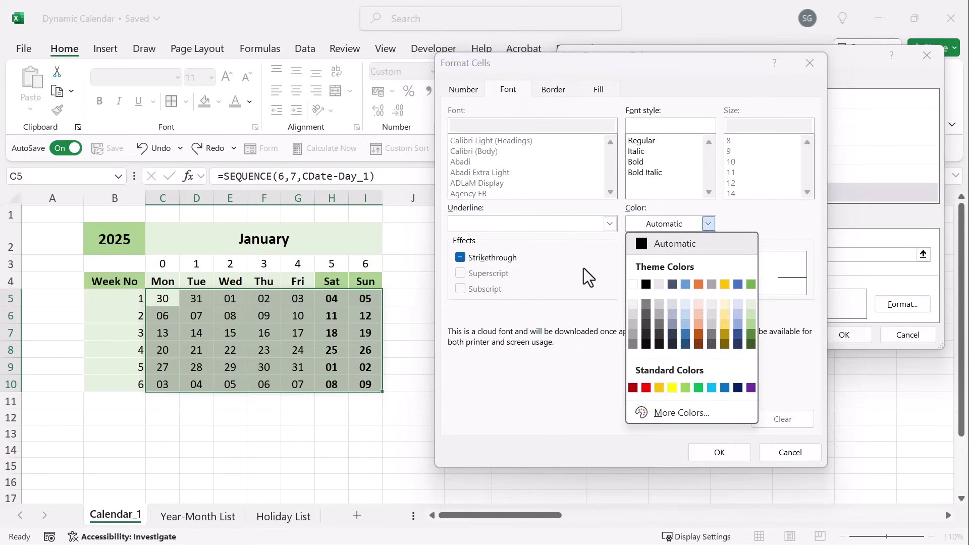
click(633, 304)
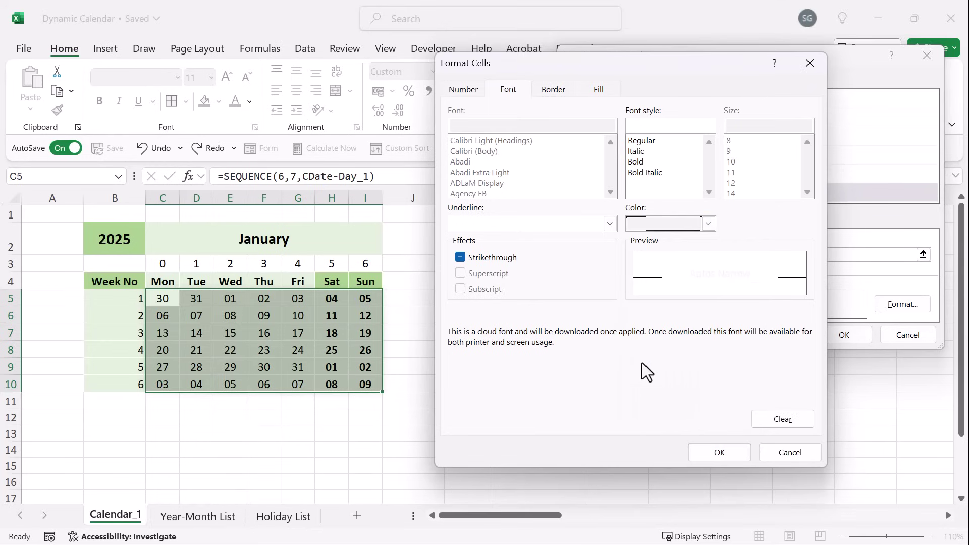
click(726, 455)
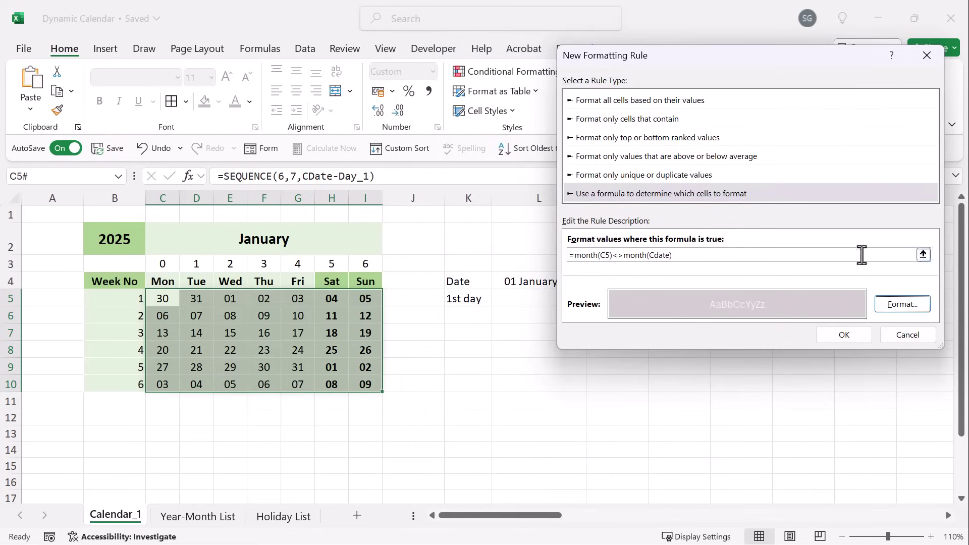
Step: Change the rule's background fill to No Color, keep the pattern colour Automatic, and apply the rule to the calendar grid
click(891, 304)
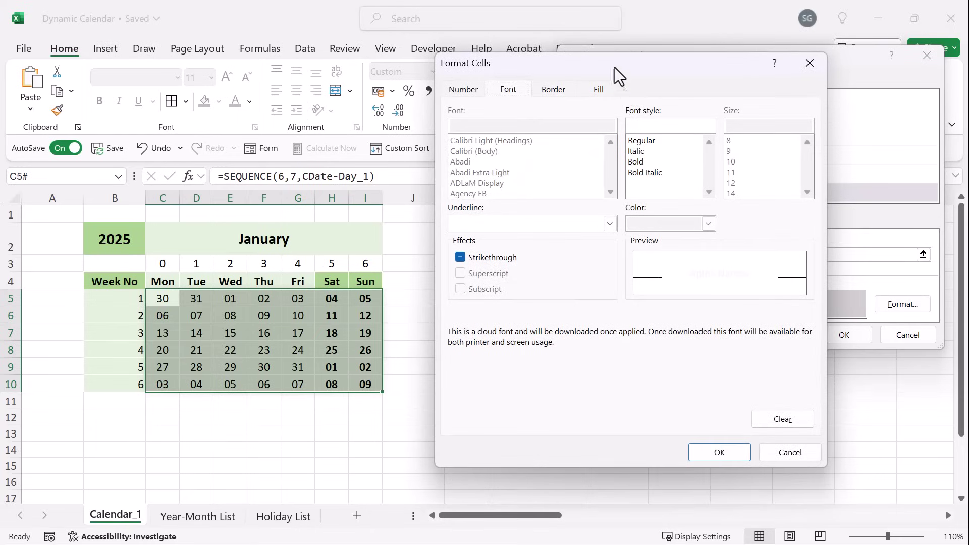
click(554, 91)
click(598, 91)
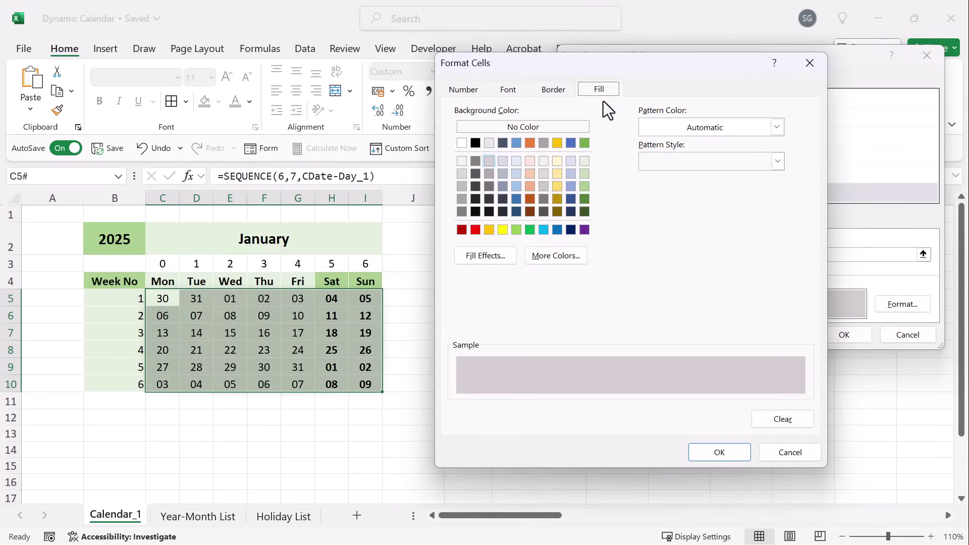
click(515, 125)
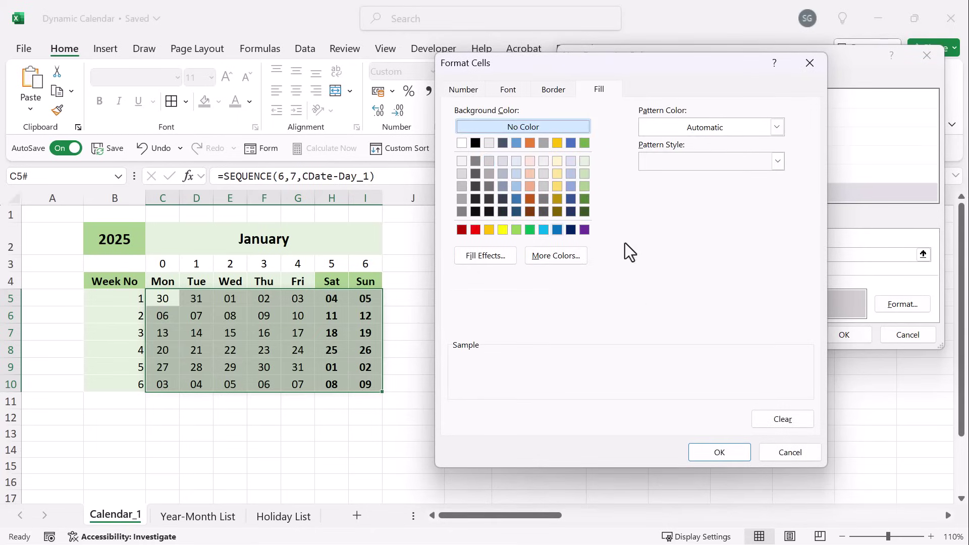
click(682, 129)
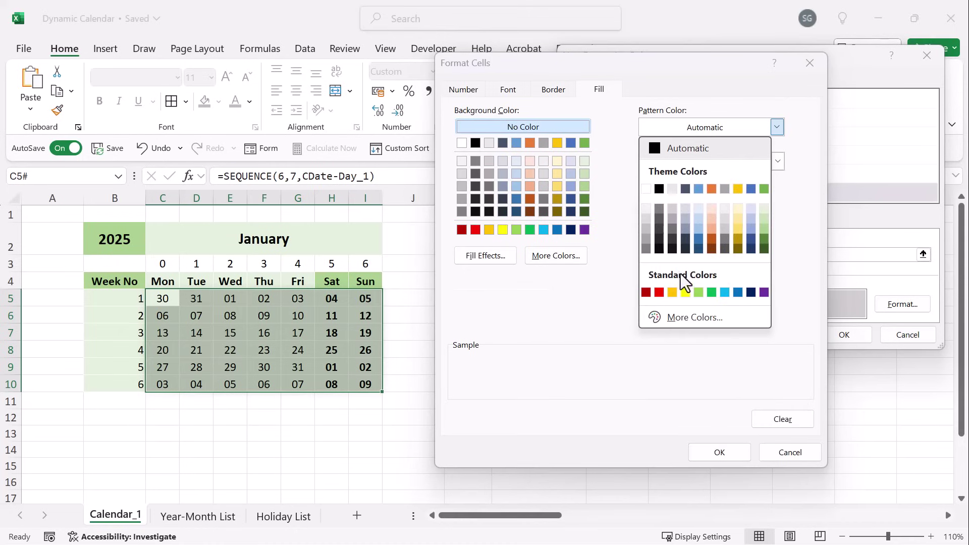
click(688, 149)
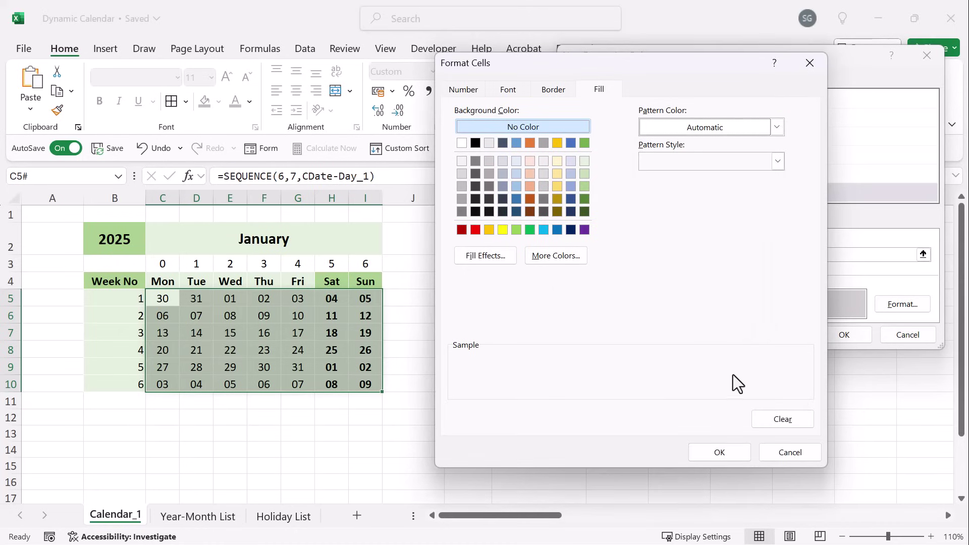
click(722, 451)
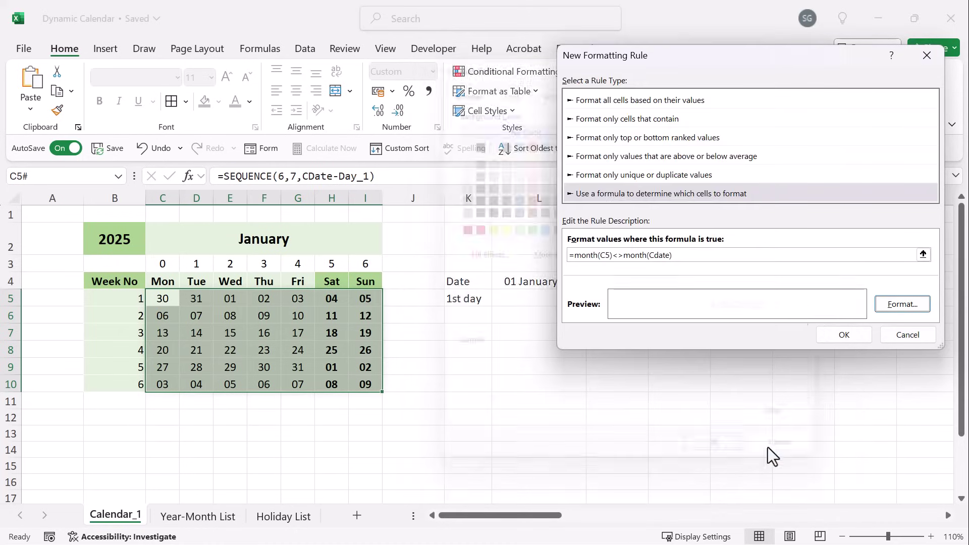
click(850, 334)
click(593, 361)
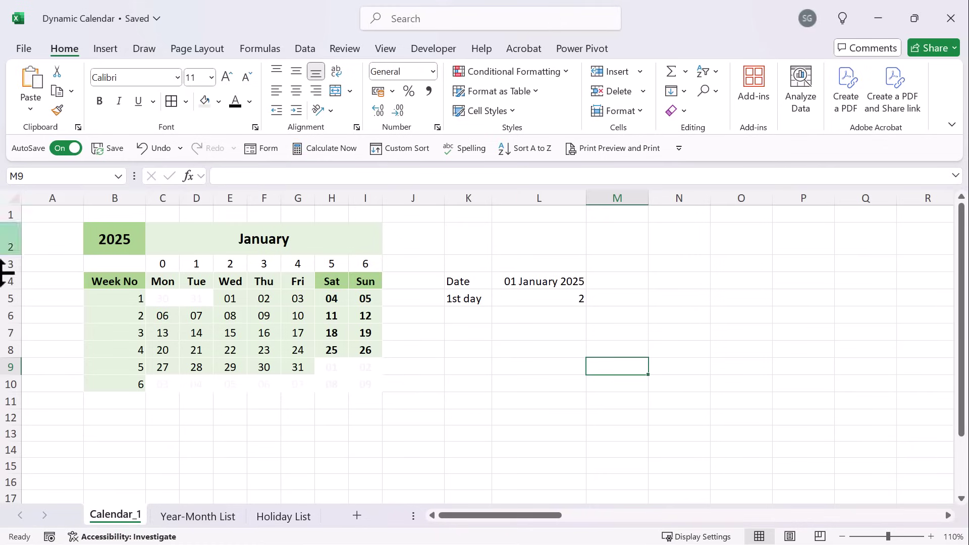
Step: Test the rule by choosing May as the month in C2, and return the calendar to December 2024
click(268, 238)
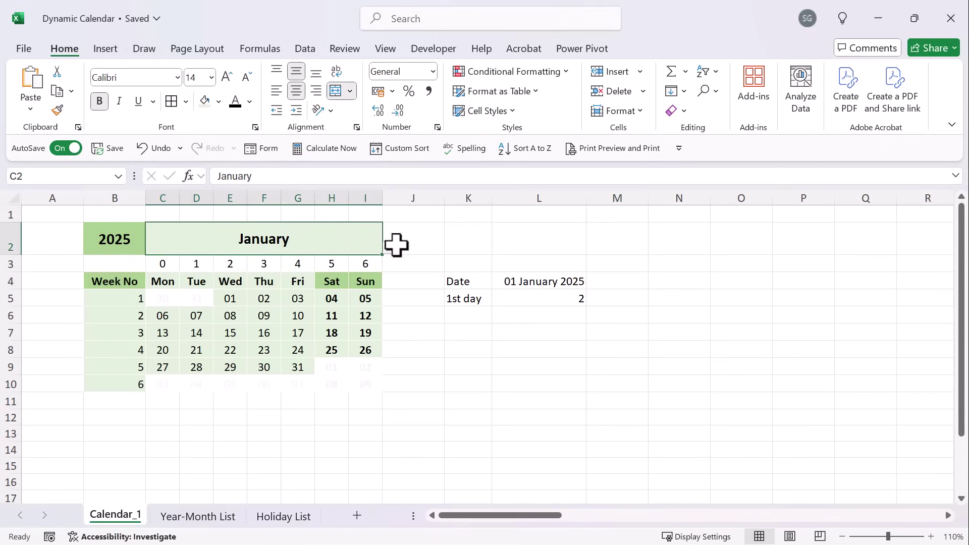
click(388, 247)
click(213, 313)
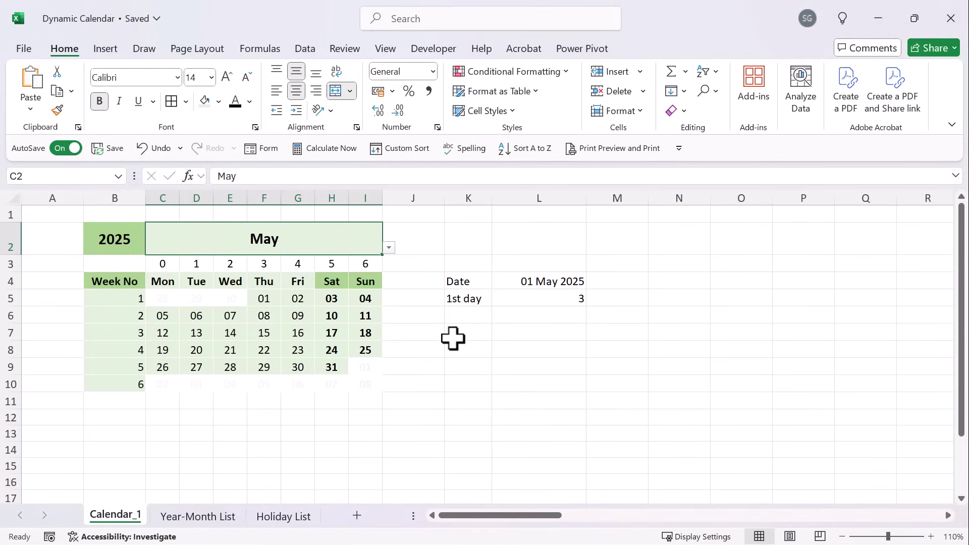
key(ctrl+z)
key(ctrl+z)
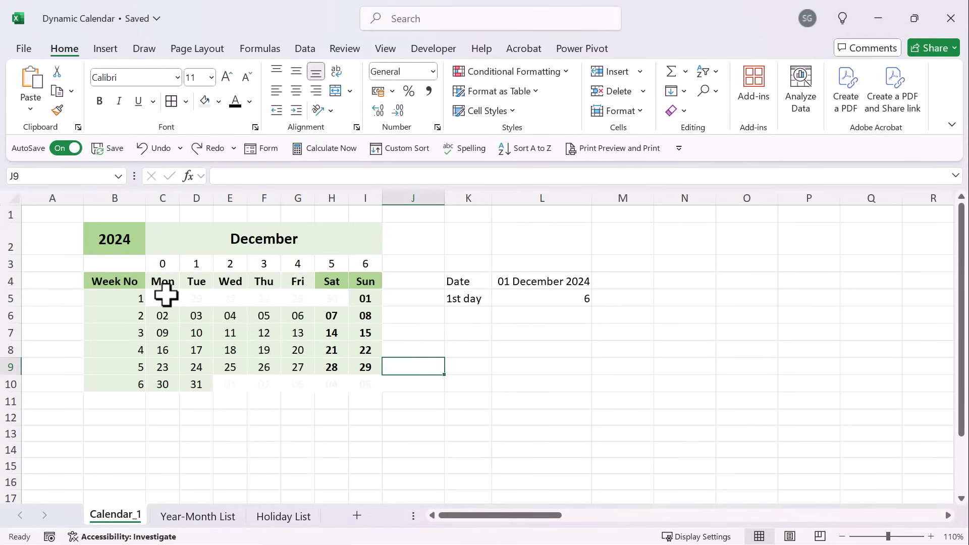
Step: Add a formula-based conditional formatting rule to the calendar grid C5:I10 with the formula =C5=today(), keeping C5 relative
drag(170, 295, 371, 385)
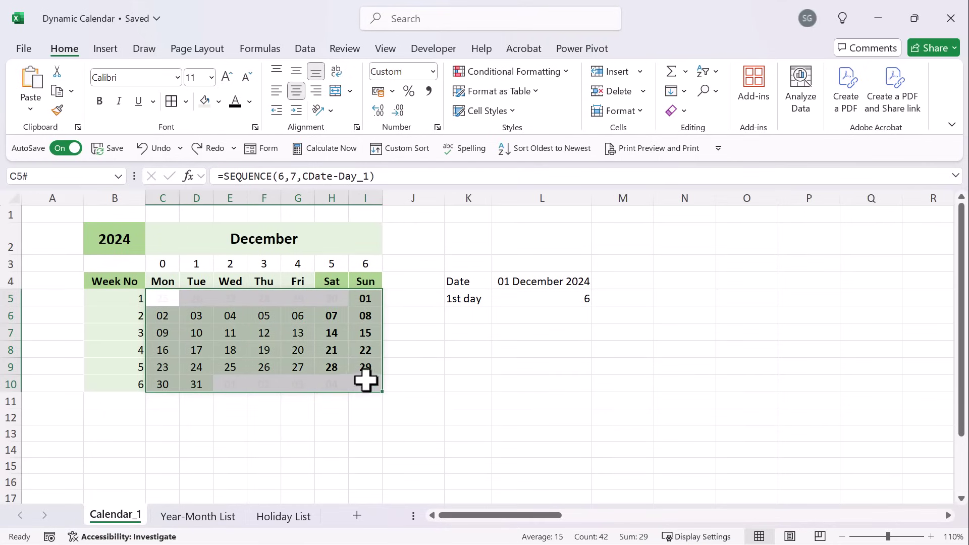
click(560, 71)
click(489, 252)
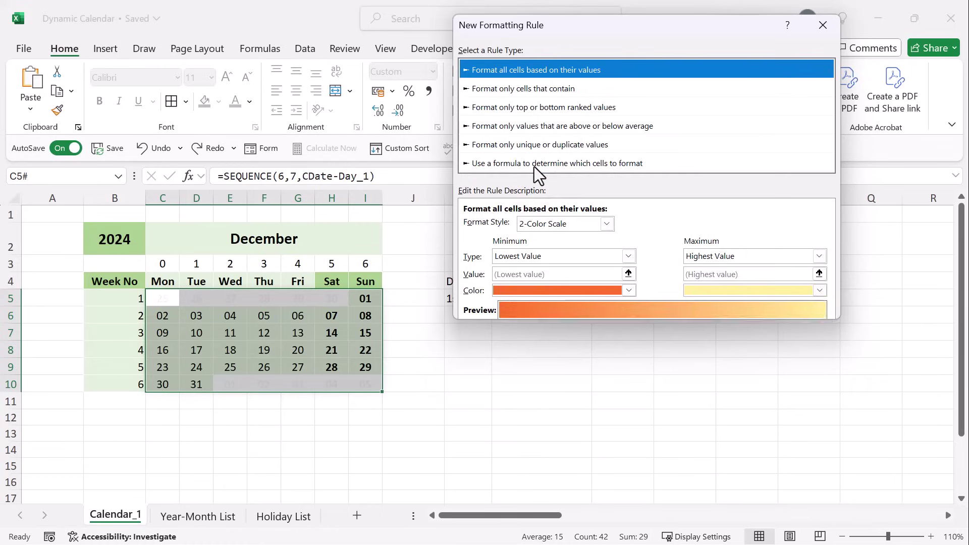
click(533, 167)
click(498, 225)
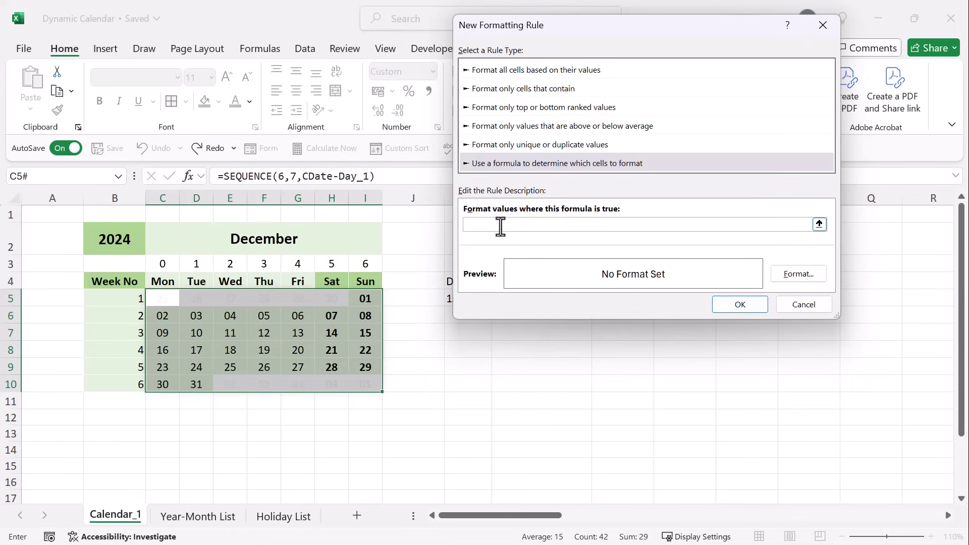
text(=)
click(155, 297)
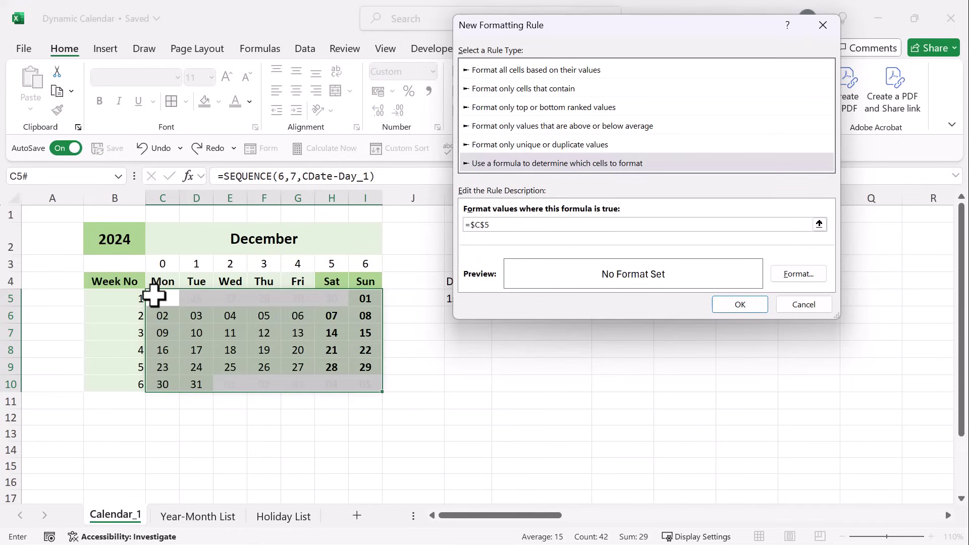
click(477, 226)
click(475, 225)
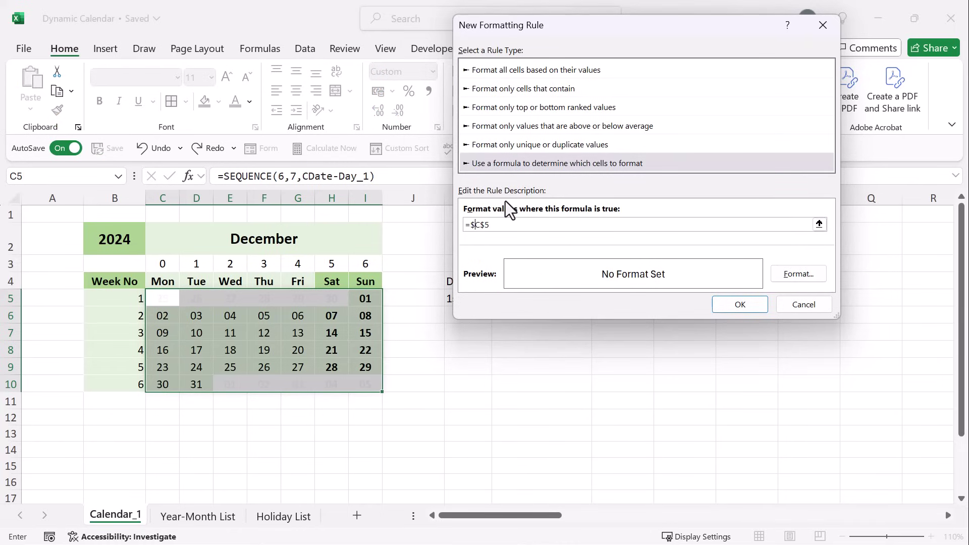
click(479, 225)
key(BackSpace)
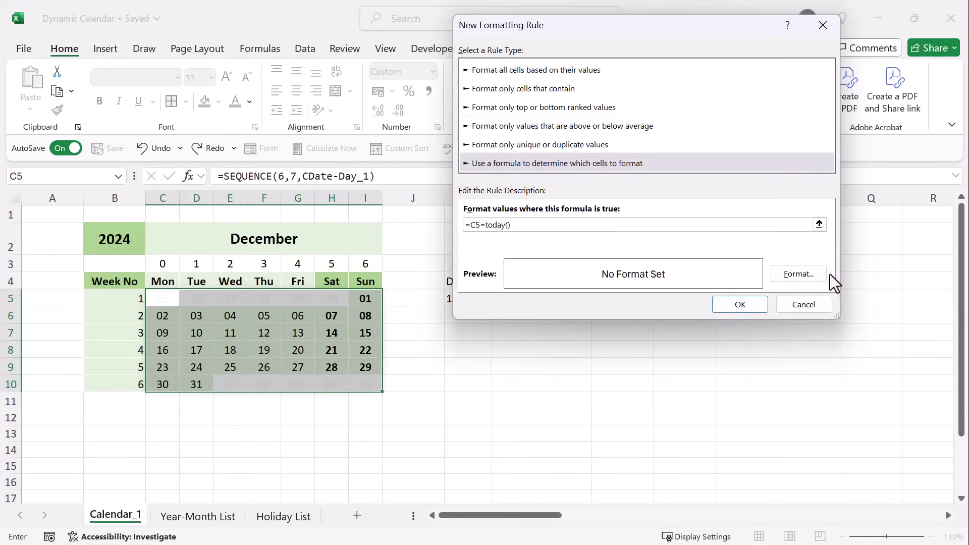
Step: Give the today rule a bold font style and a light gold background fill, and apply it to the grid
click(814, 278)
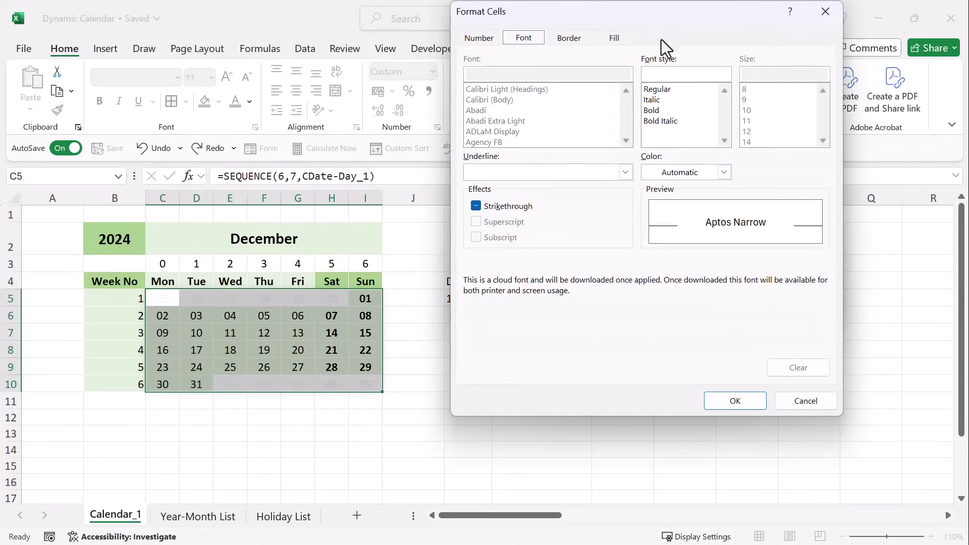
click(656, 110)
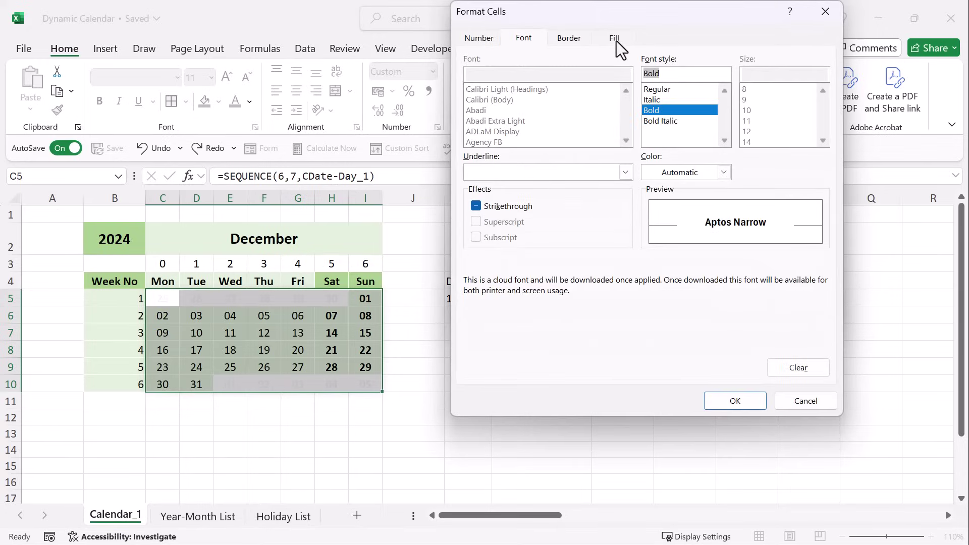
click(617, 41)
click(572, 121)
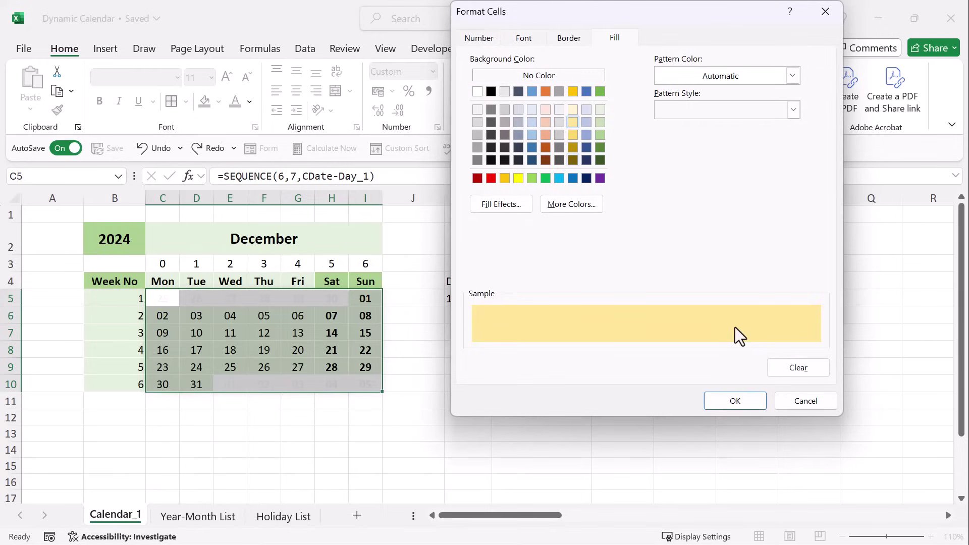
click(732, 399)
click(726, 306)
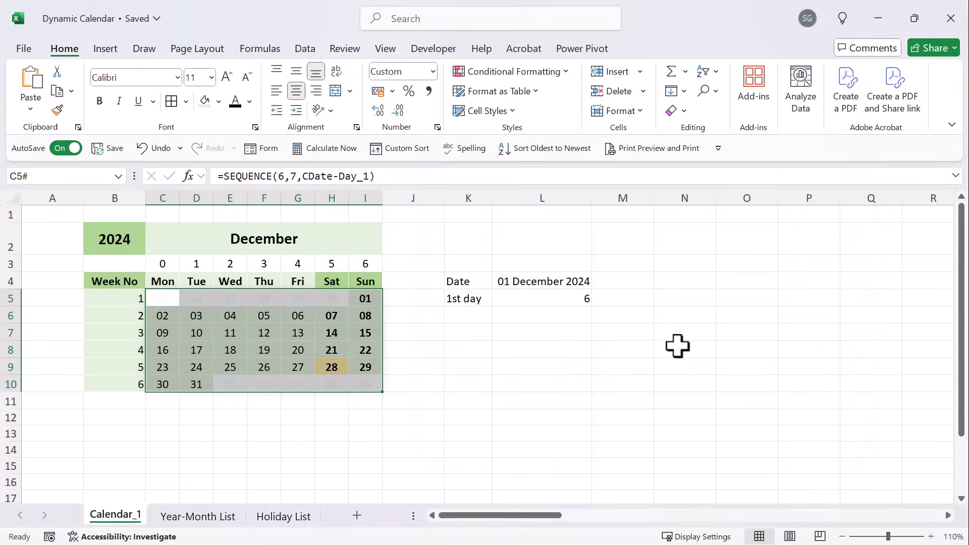
click(514, 378)
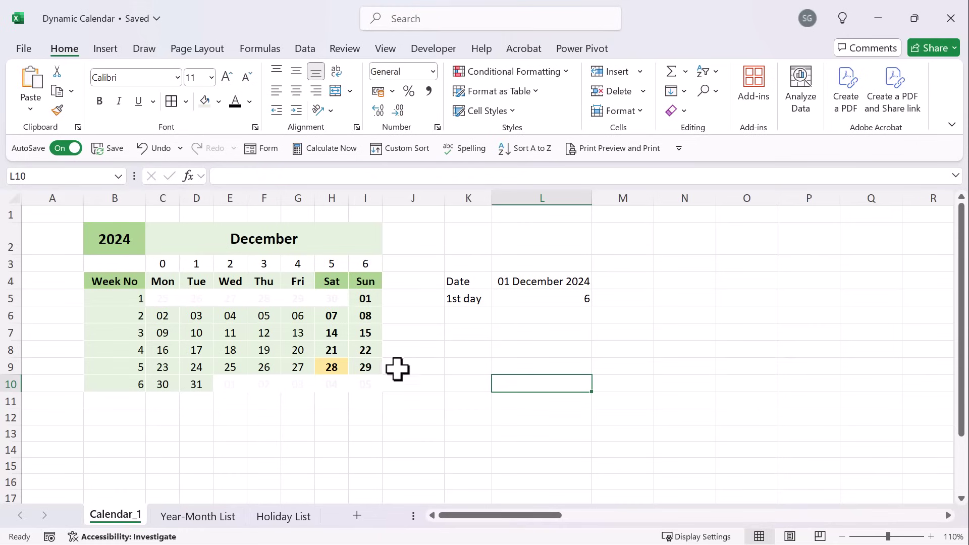
Step: Test the today rule by choosing July as the month in C2, and set the calendar to January 2025
click(274, 239)
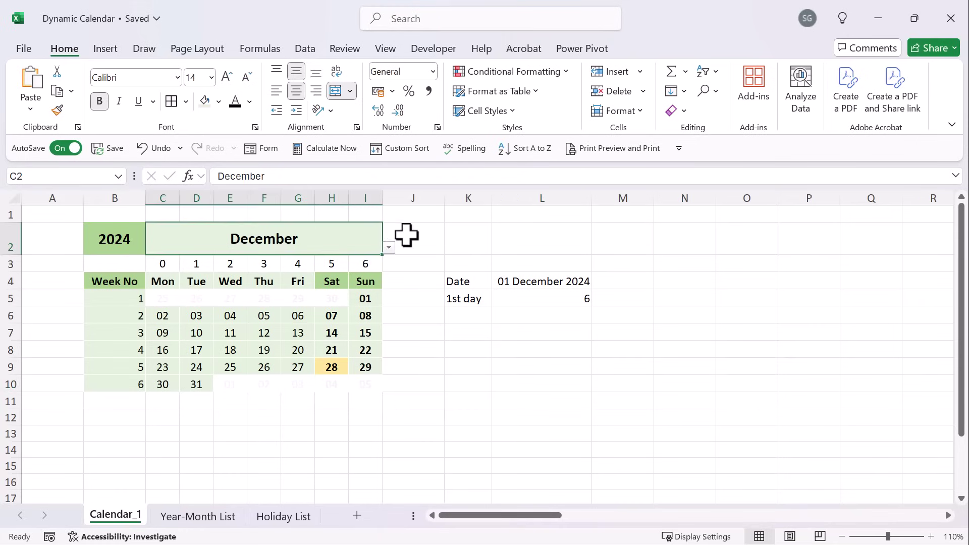
click(389, 247)
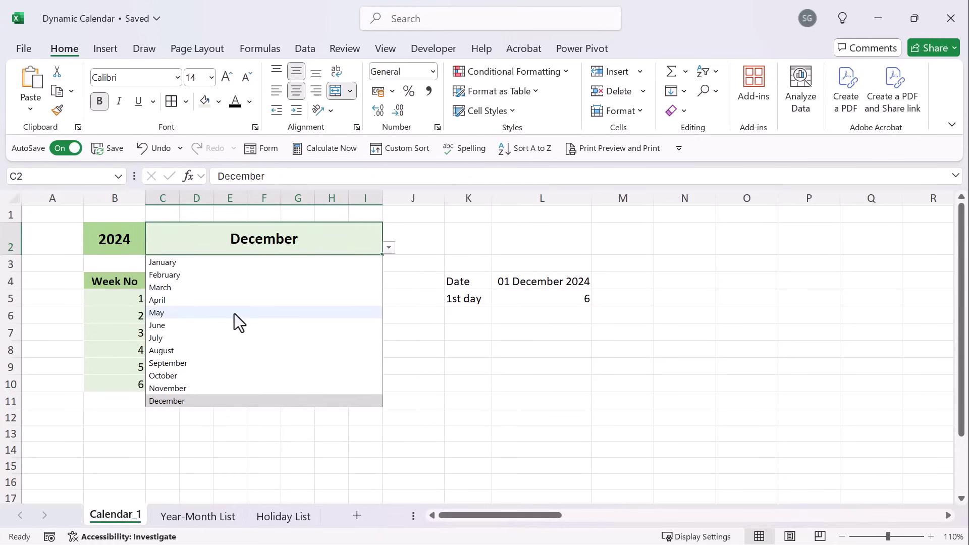
click(198, 338)
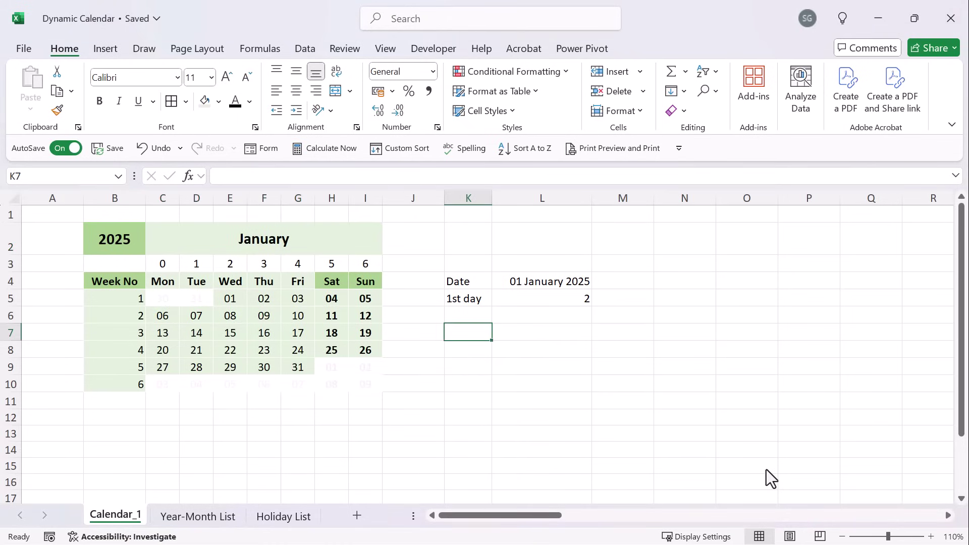
Step: On the Holiday List sheet, check that A2 holds a true date by formatting it as Number, and undo that format
click(299, 524)
drag(54, 227, 84, 393)
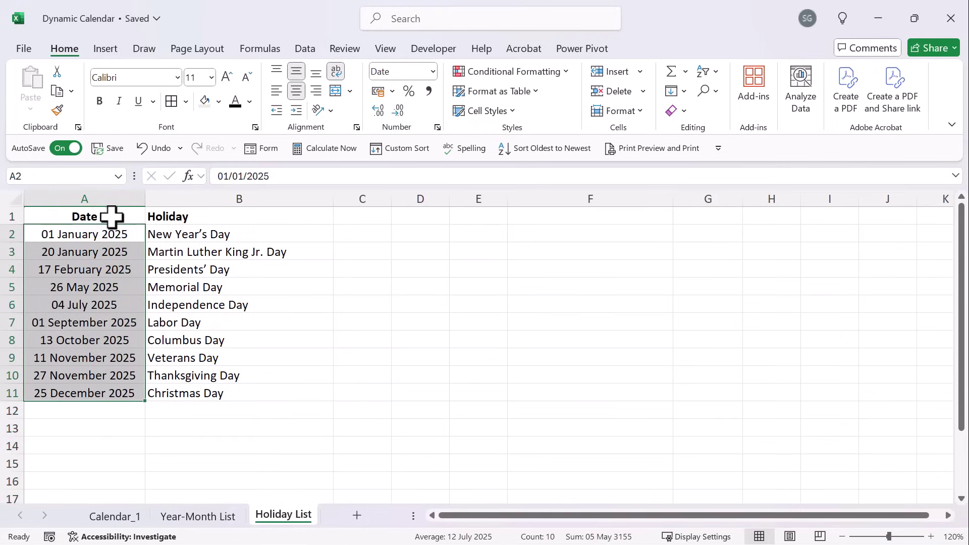
click(99, 227)
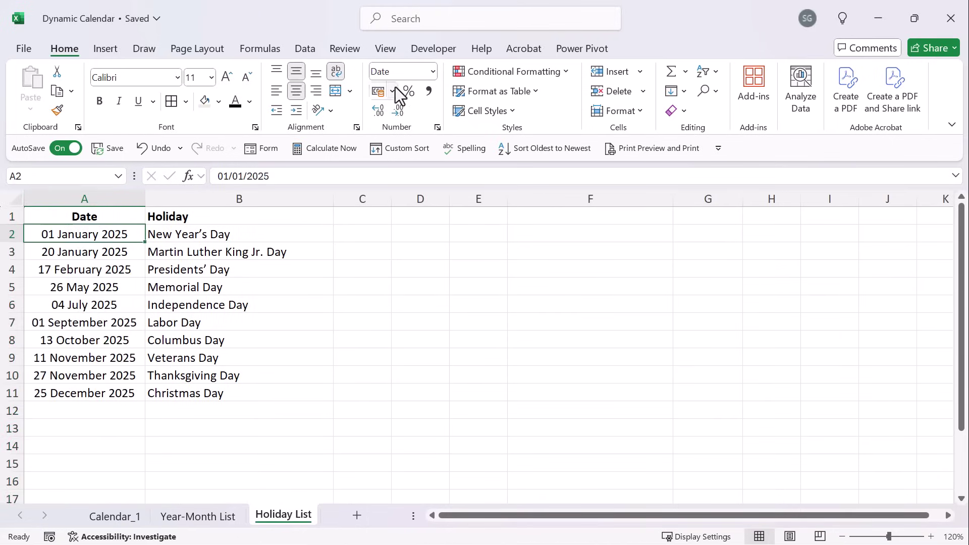
click(432, 73)
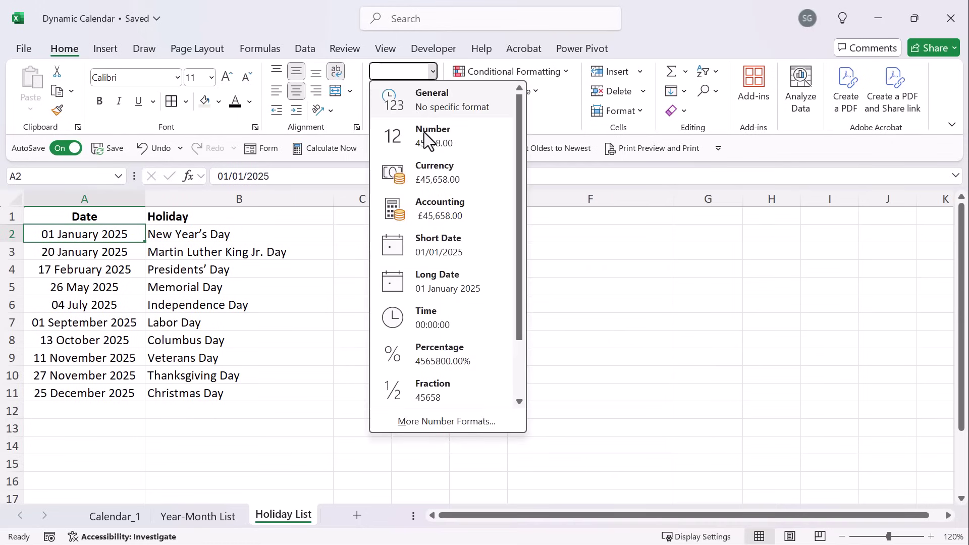
click(424, 139)
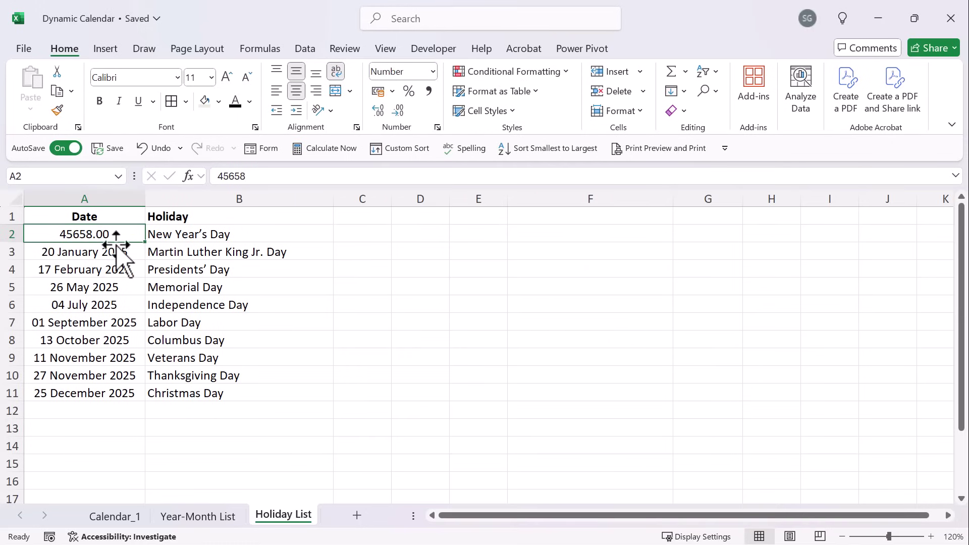
click(422, 71)
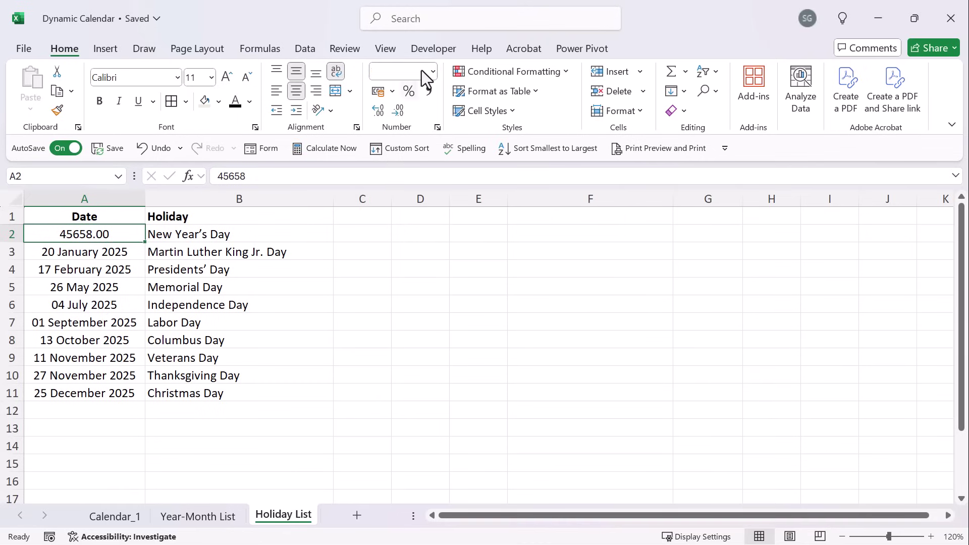
key(ctrl+z)
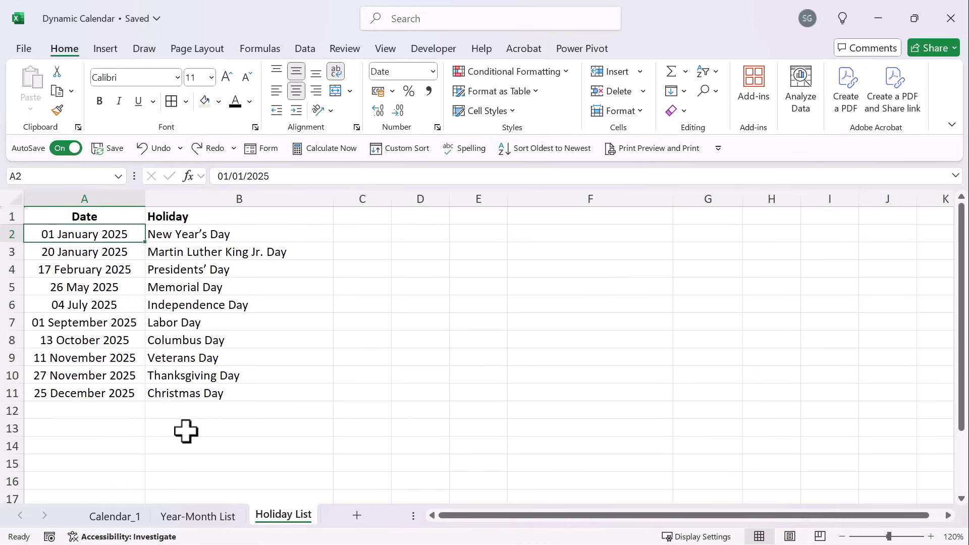
Step: On the Calendar_1 sheet, move the Date and 1st day helper cells from K4:L5 up to K2:L3
click(111, 515)
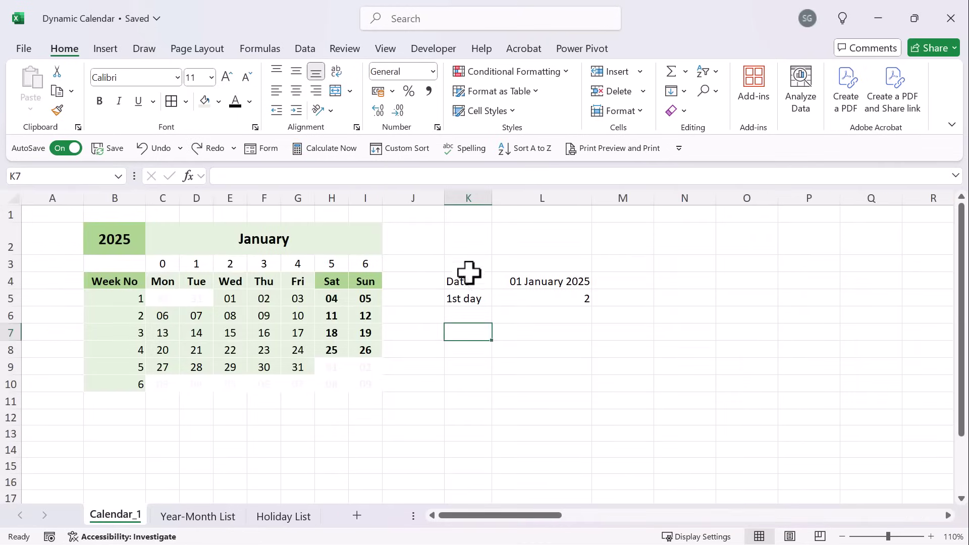
drag(482, 280, 543, 298)
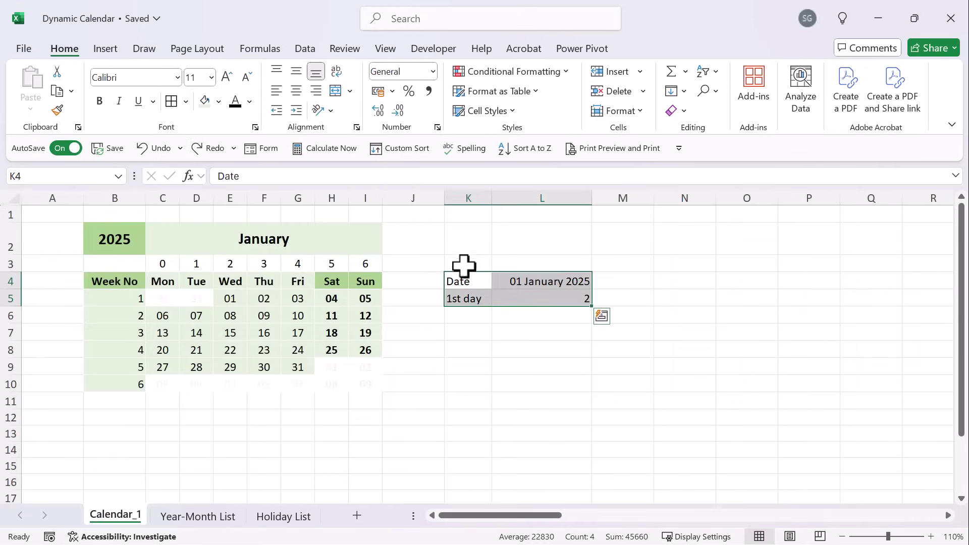
drag(463, 270, 516, 257)
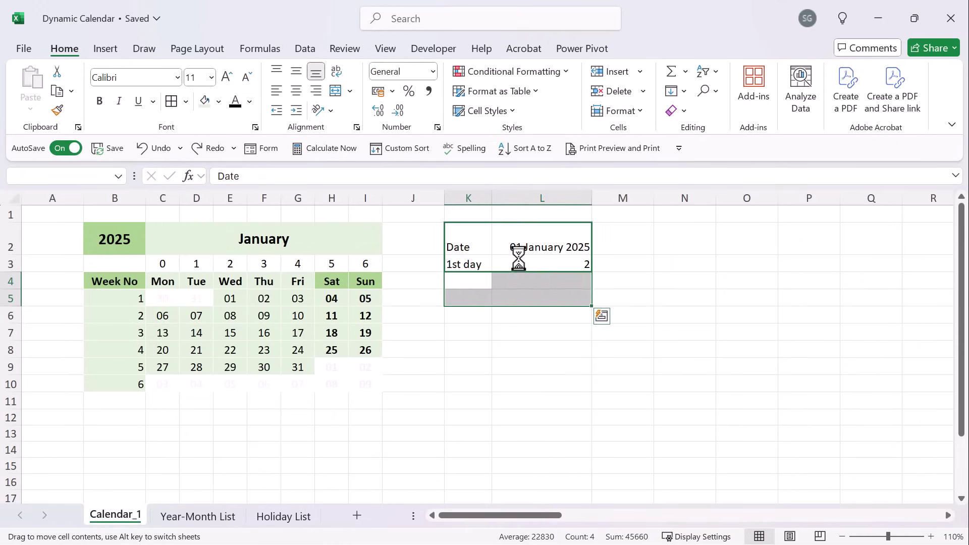
click(537, 237)
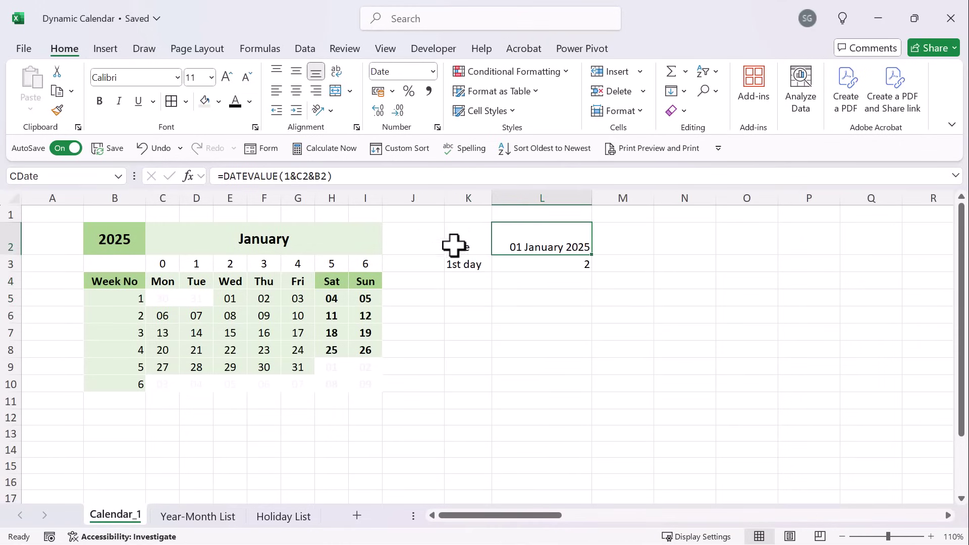
click(523, 311)
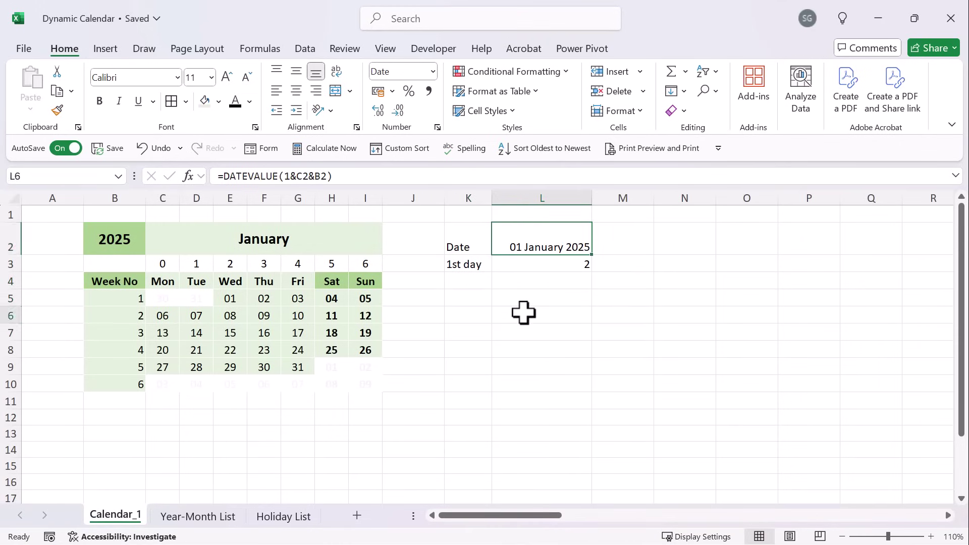
Step: Start a VLOOKUP formula in K5 with the first calendar date, C5, as the lookup value
click(172, 301)
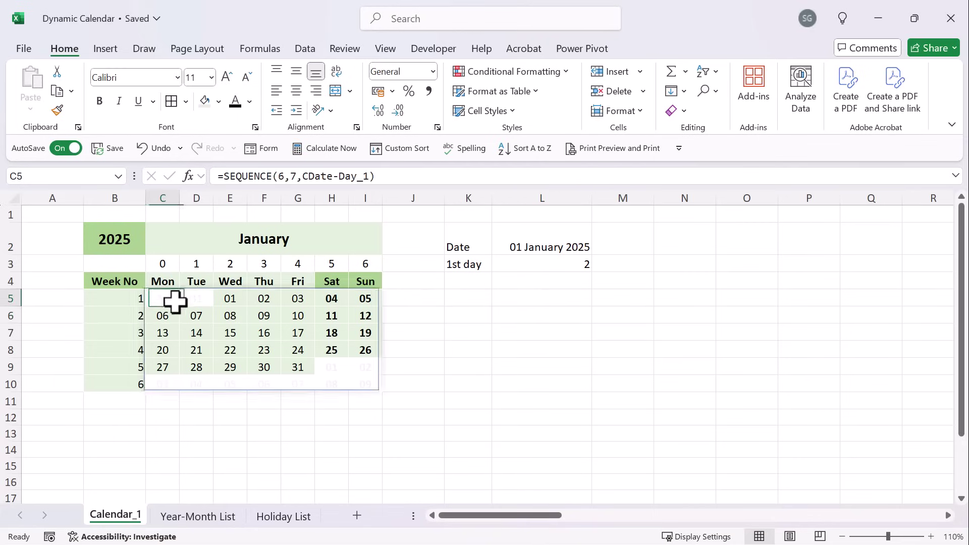
click(461, 299)
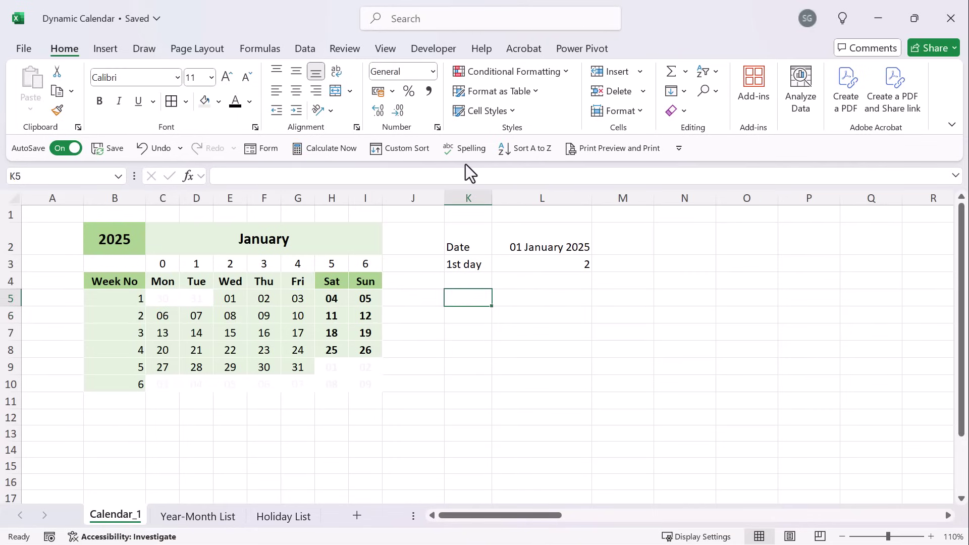
text(=vlo)
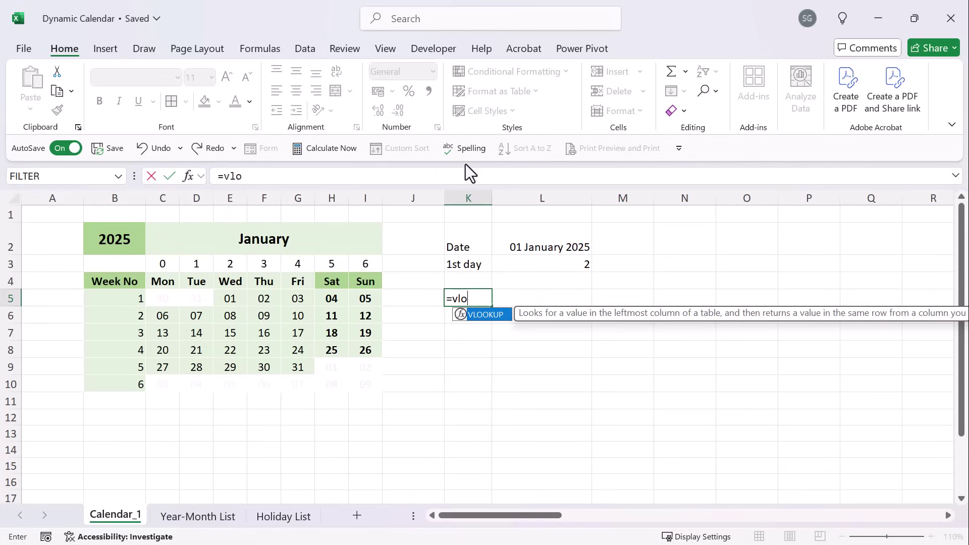
key(Tab)
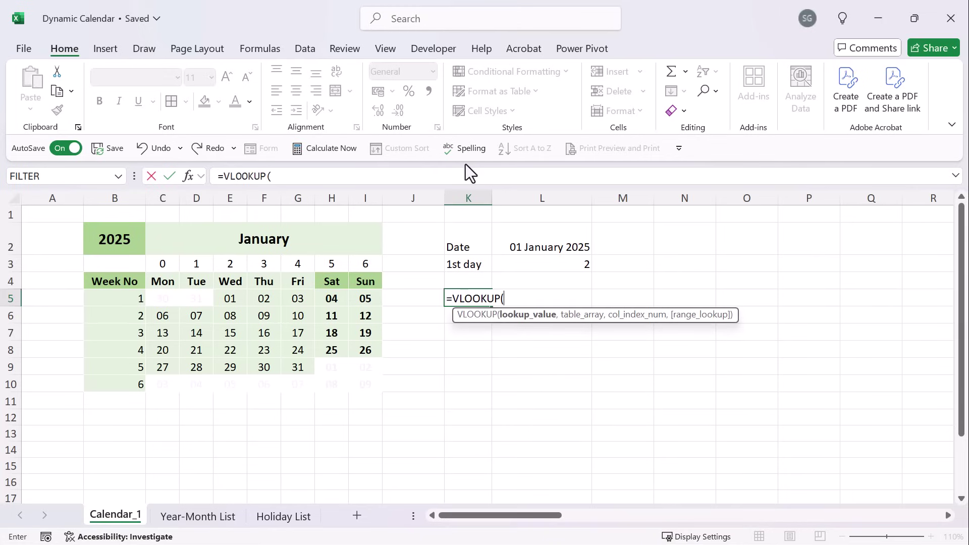
click(166, 298)
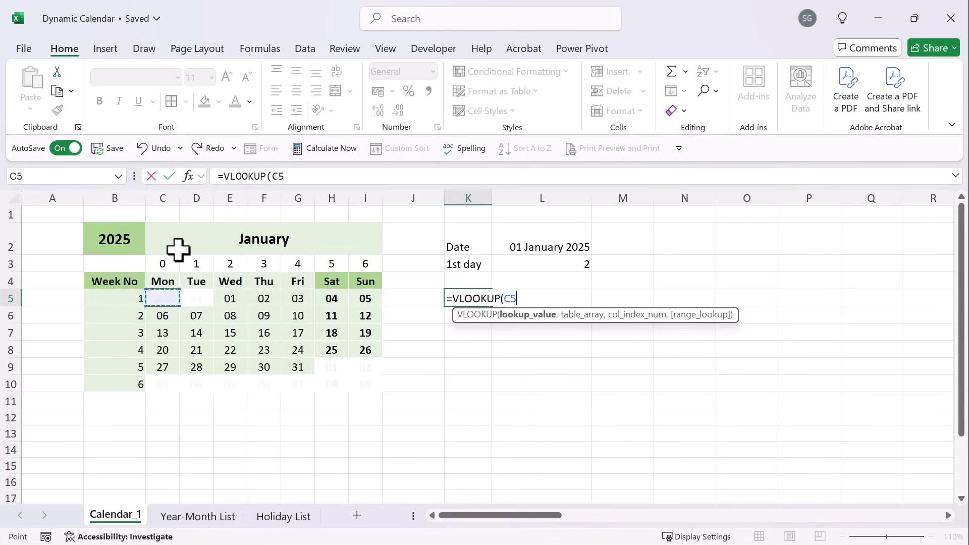
text(,)
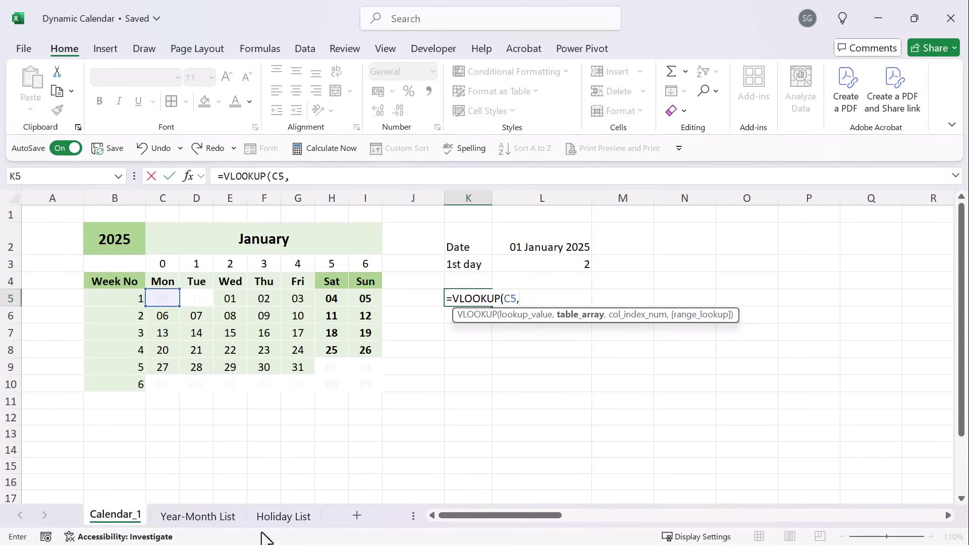
Step: Complete the K5 formula as =VLOOKUP(C5,'Holiday List'!$A:$A,1,0), using the Holiday List sheet's date column as the table array
click(273, 516)
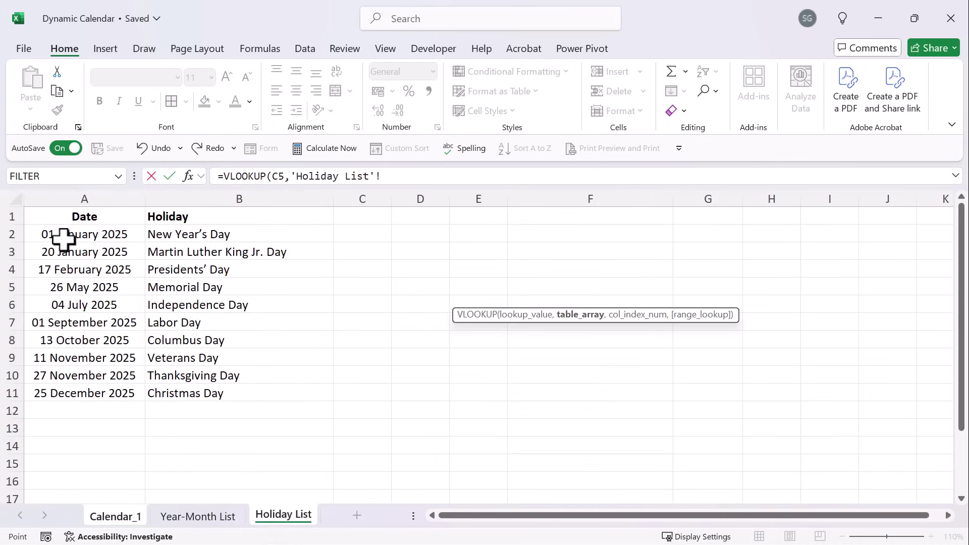
click(85, 191)
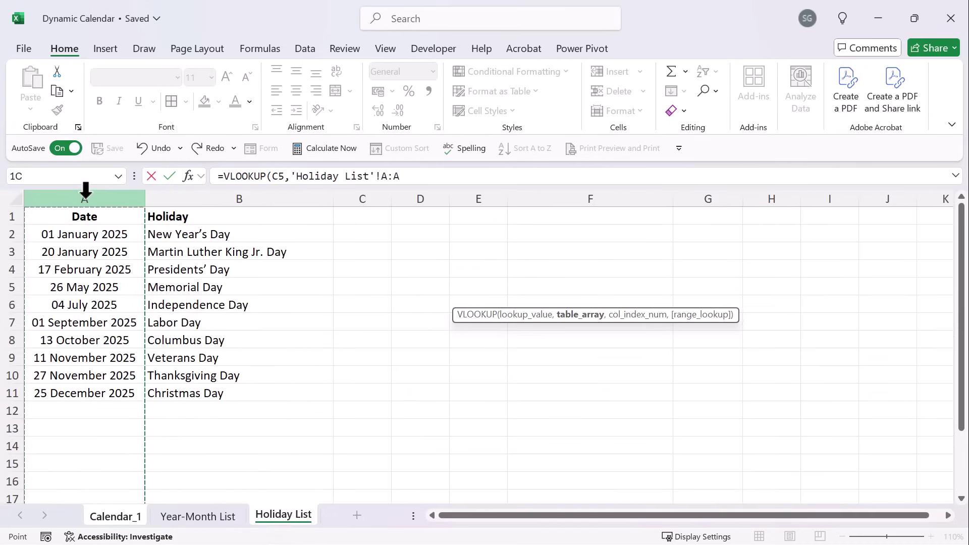
click(378, 176)
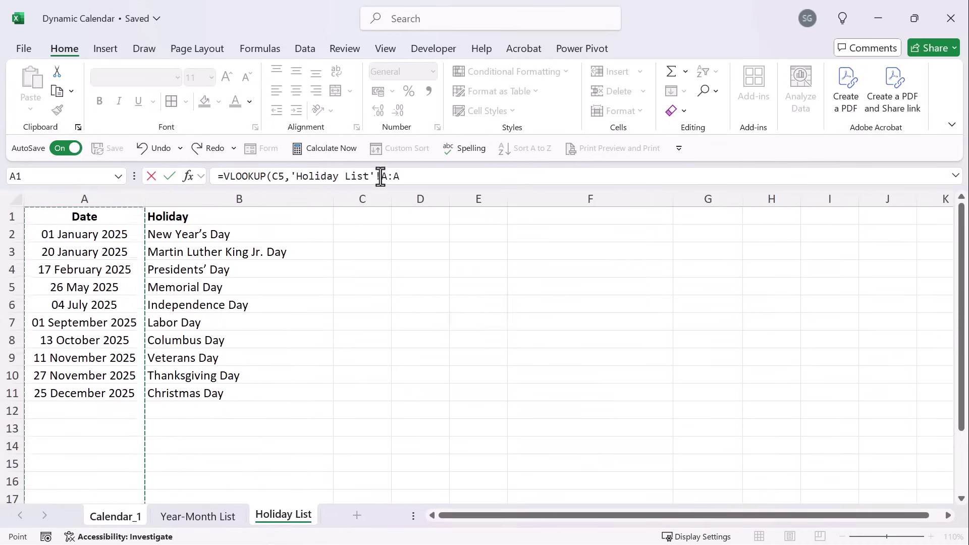
text($)
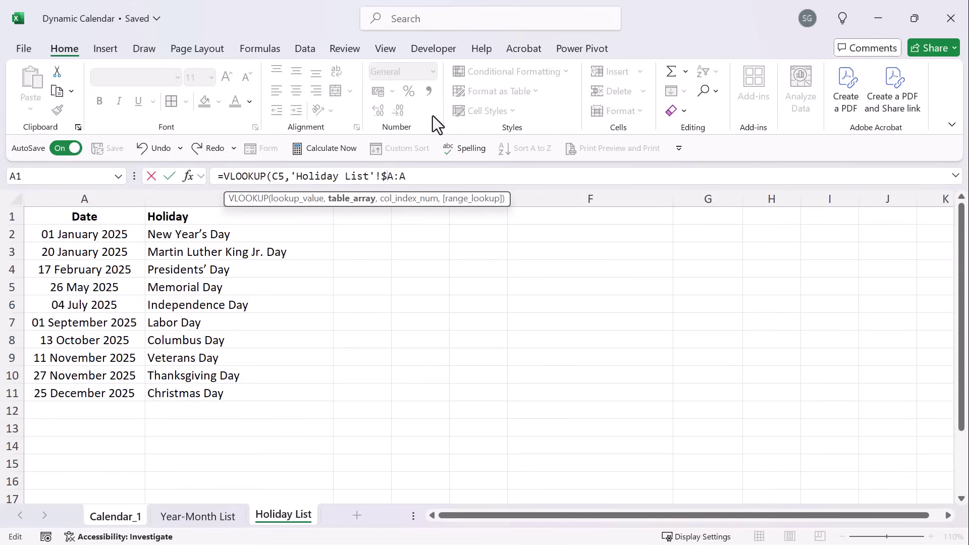
key(Right)
key(Right)
text($A,1)
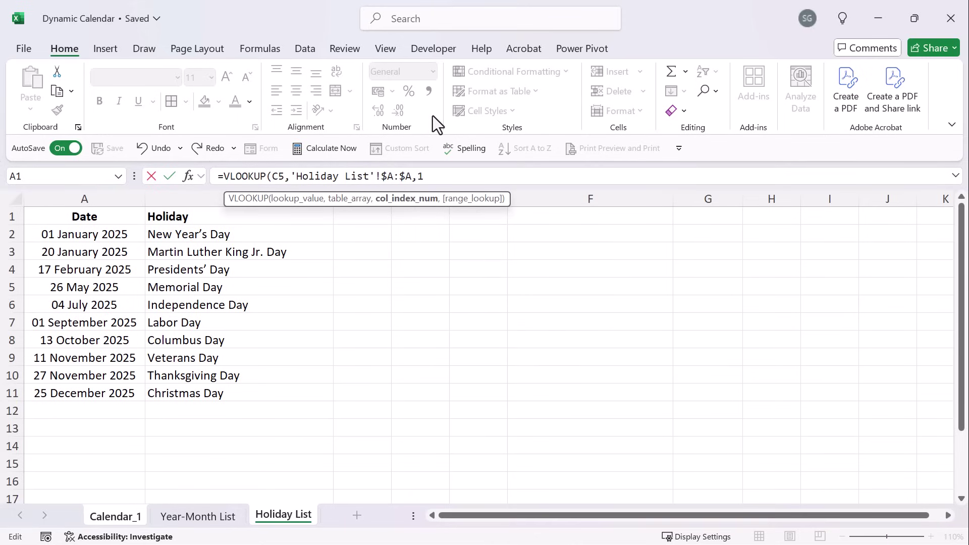
text(,0)
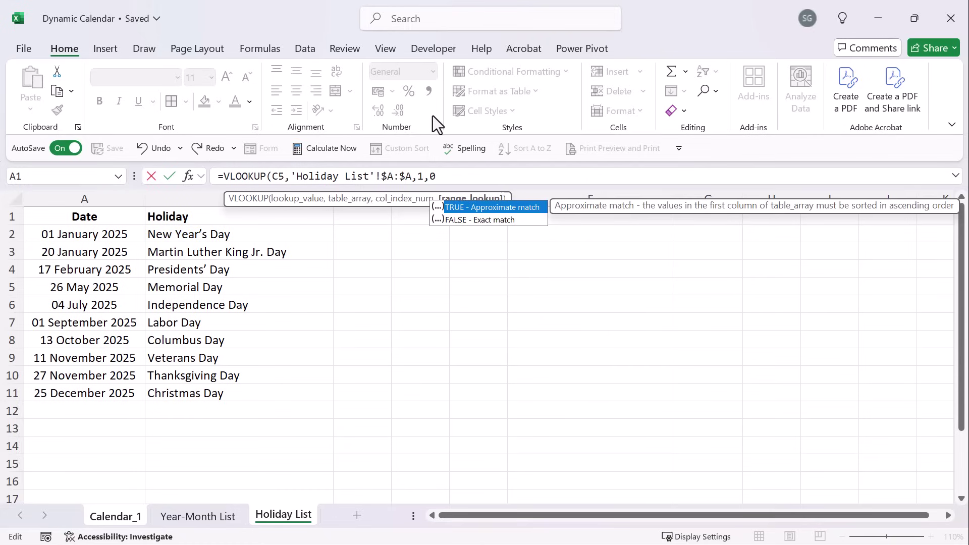
text())
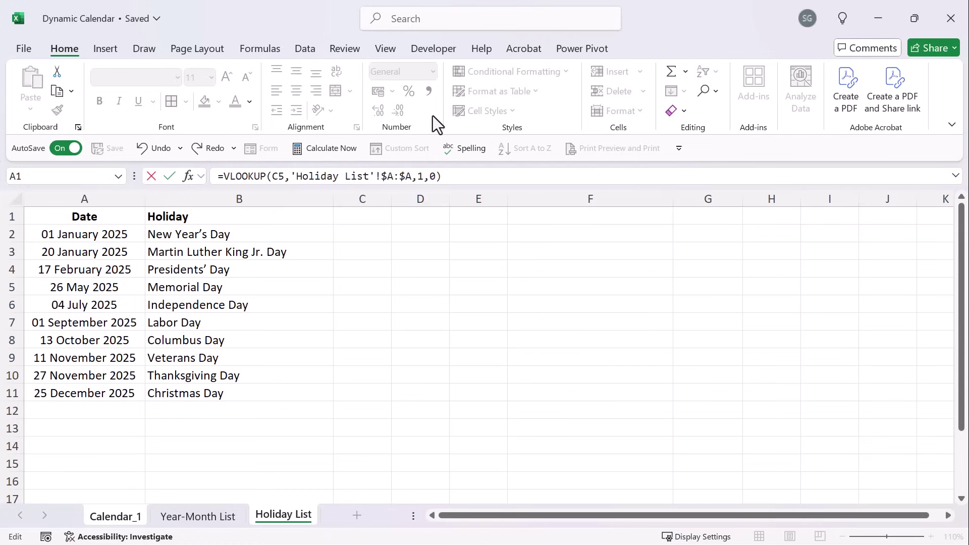
key(Return)
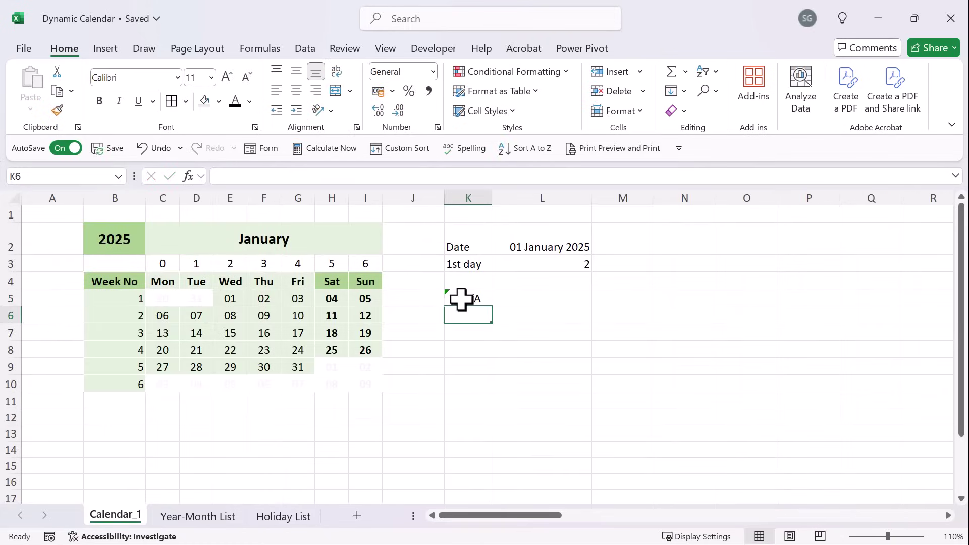
Step: Fill the VLOOKUP formula from K5 across to Q5 to test every date in the calendar's first week
click(461, 300)
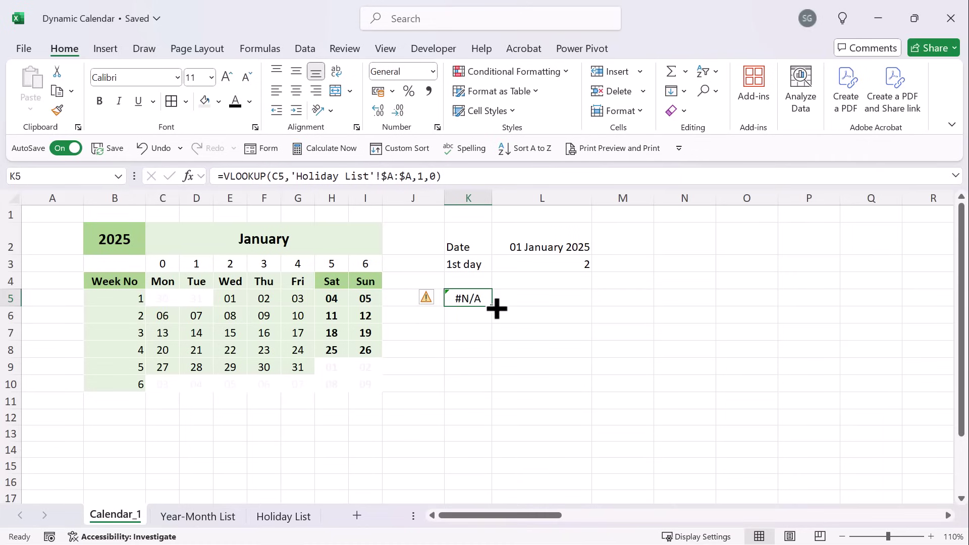
drag(497, 309, 651, 307)
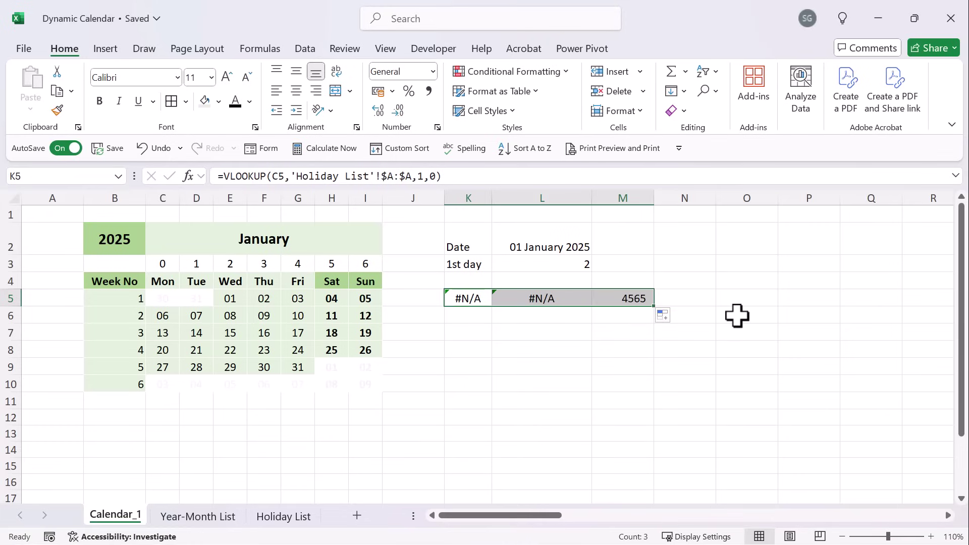
click(634, 298)
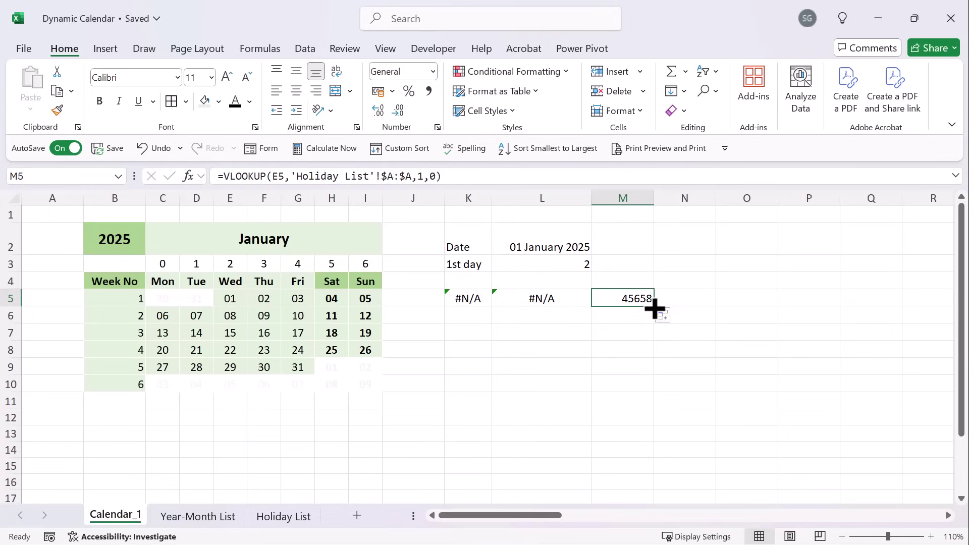
drag(655, 309, 880, 305)
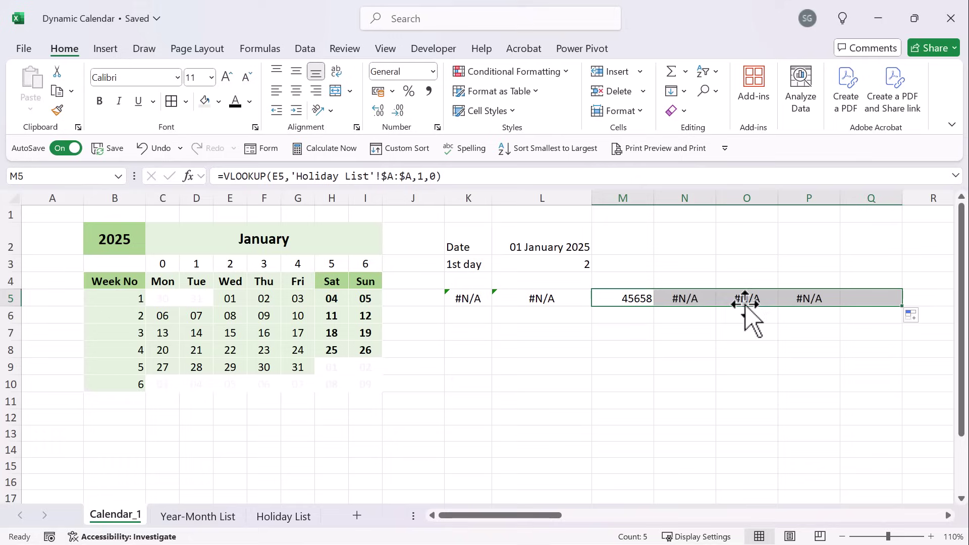
click(629, 298)
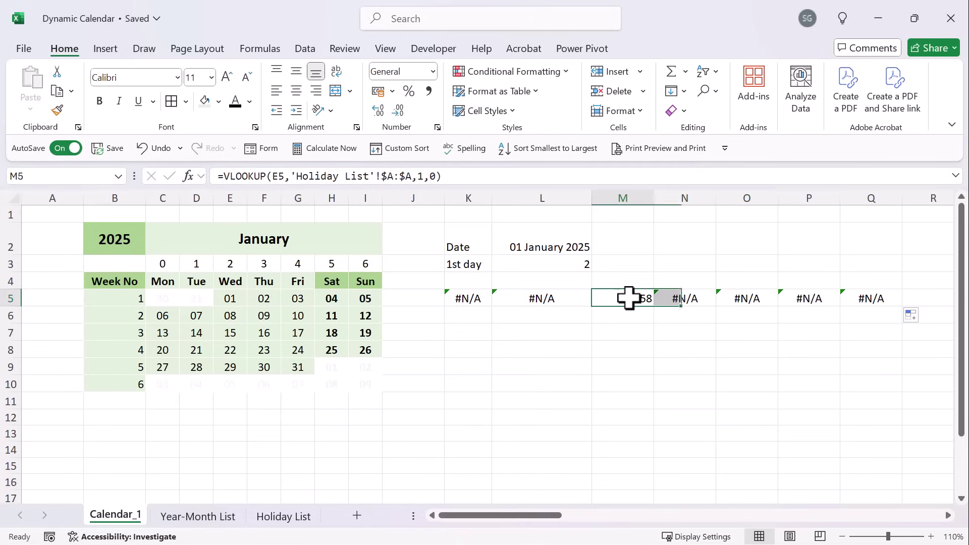
Step: Wrap the K5 lookup in ISNUMBER so it reads =ISNUMBER(VLOOKUP(C5,'Holiday List'!$A:$A,1,0))
click(458, 299)
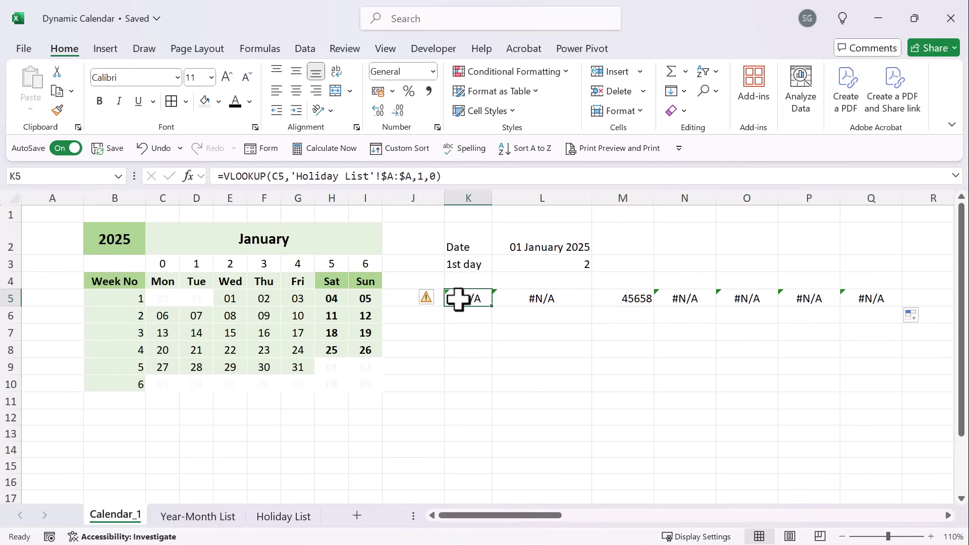
click(224, 176)
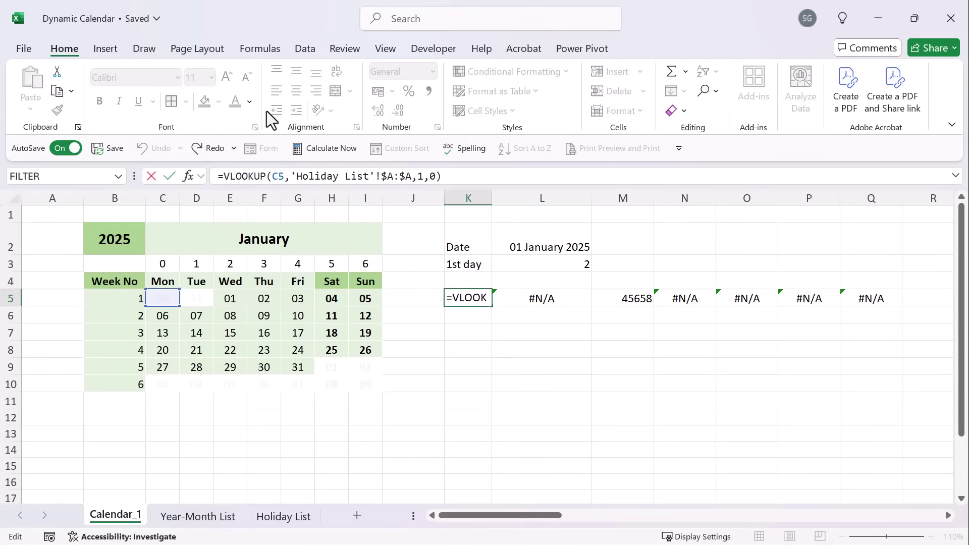
text(isu)
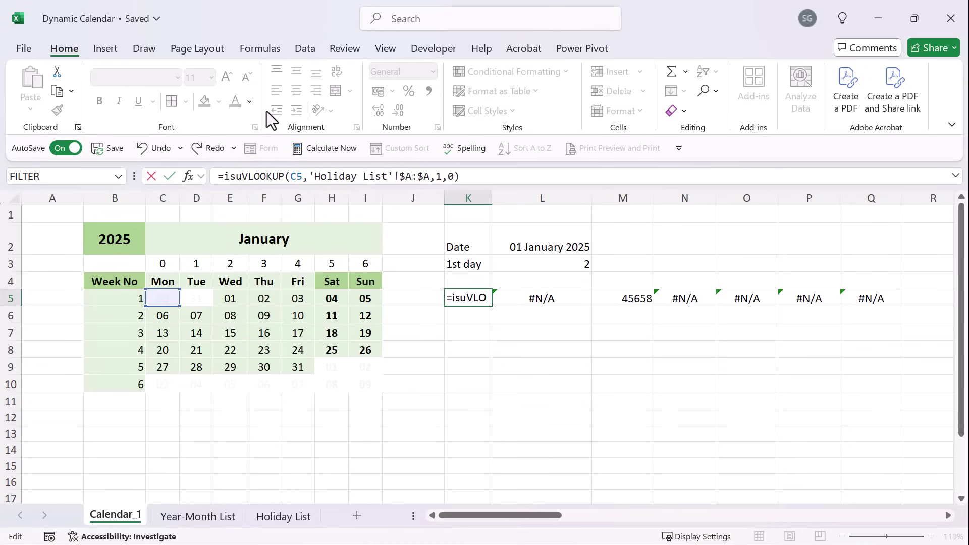
key(BackSpace)
text(number)
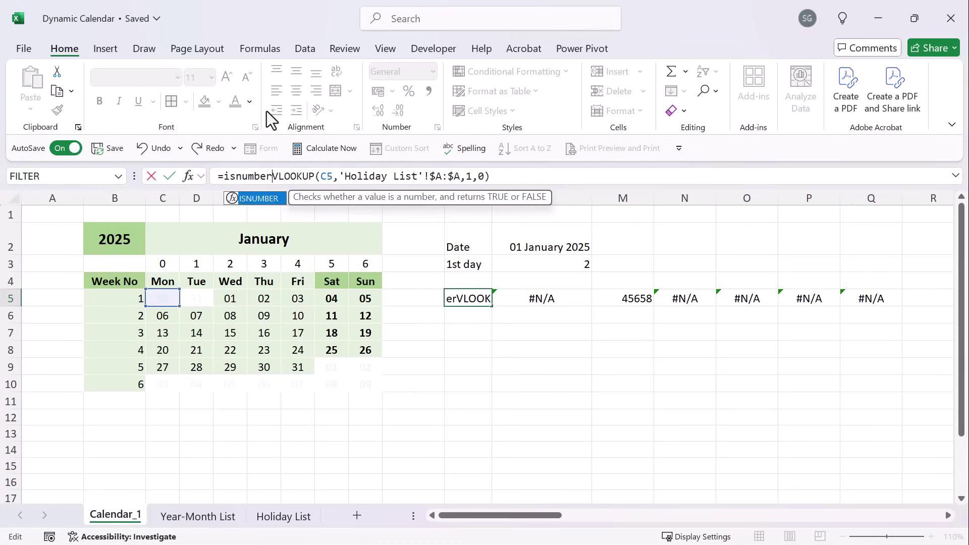
key(Tab)
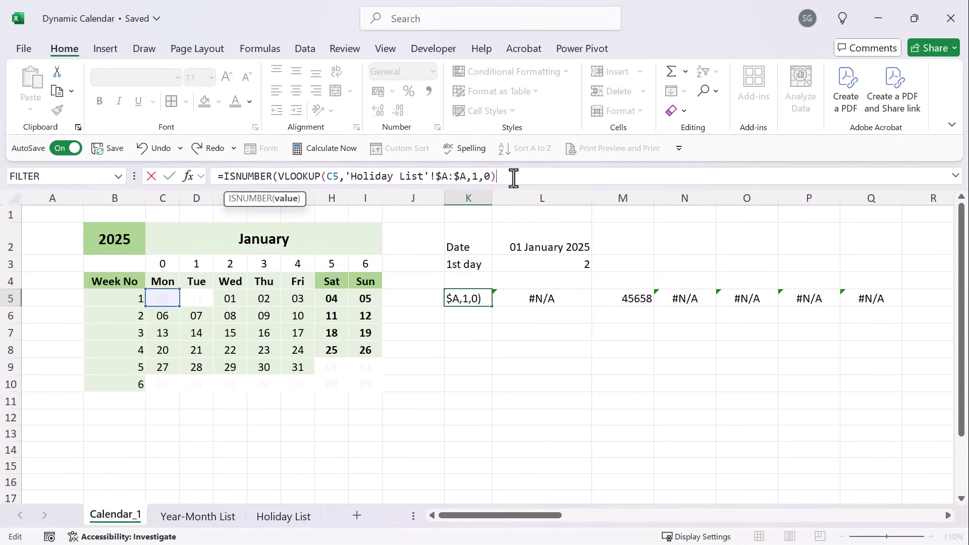
text())
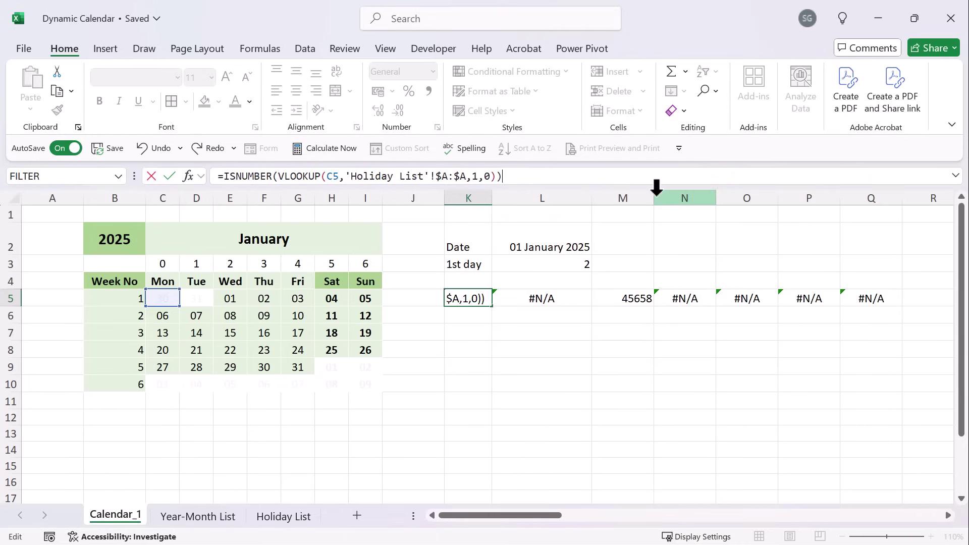
key(Return)
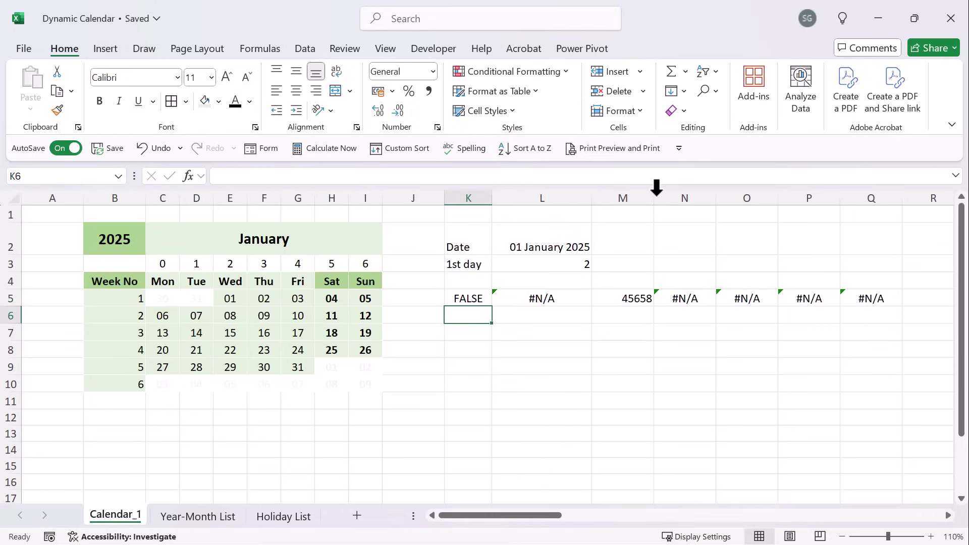
Step: Fill the ISNUMBER formula from K5 across to Q5, and copy the formula text of K5
click(470, 298)
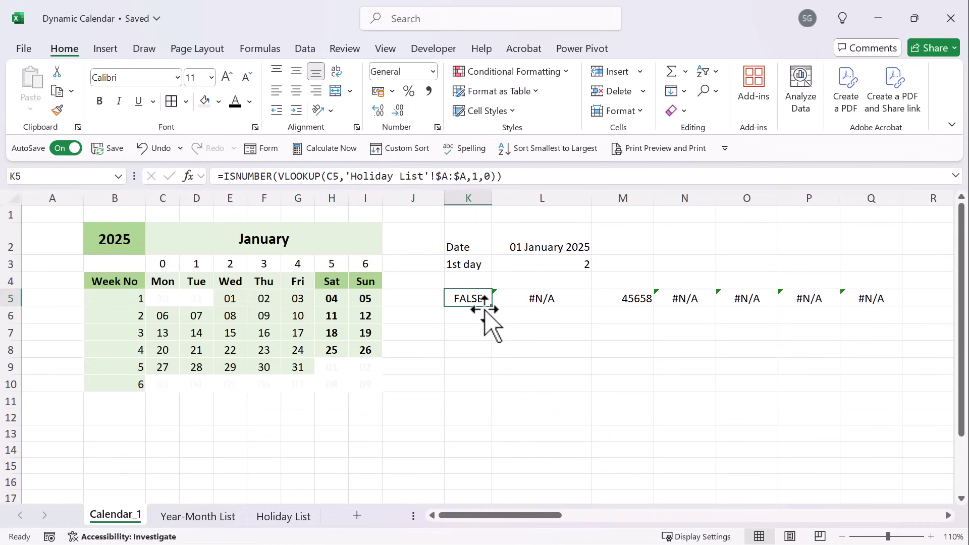
drag(494, 311, 855, 316)
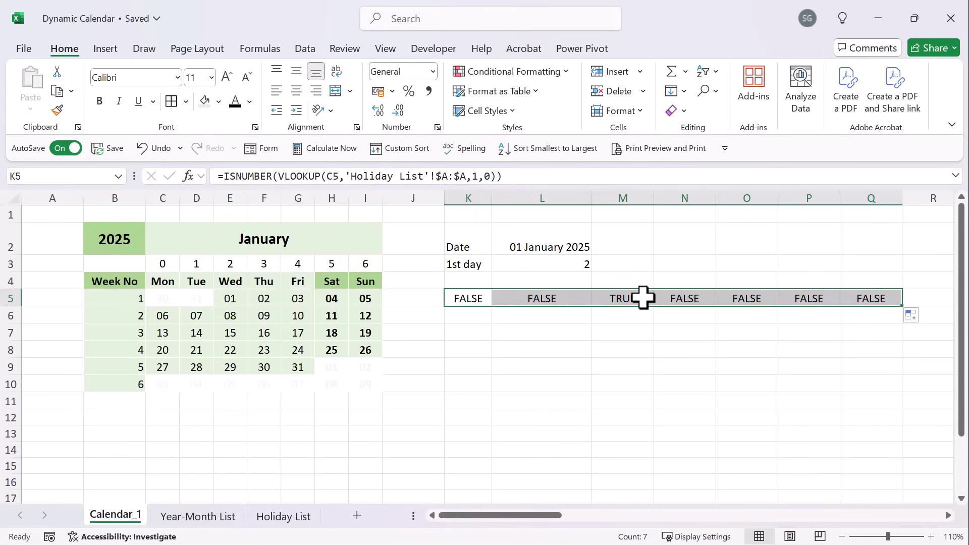
click(468, 298)
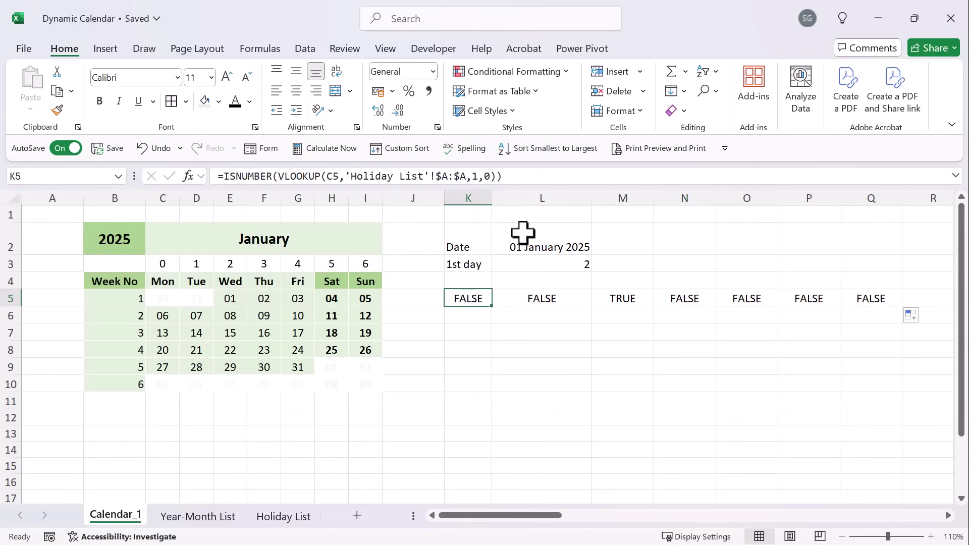
click(518, 176)
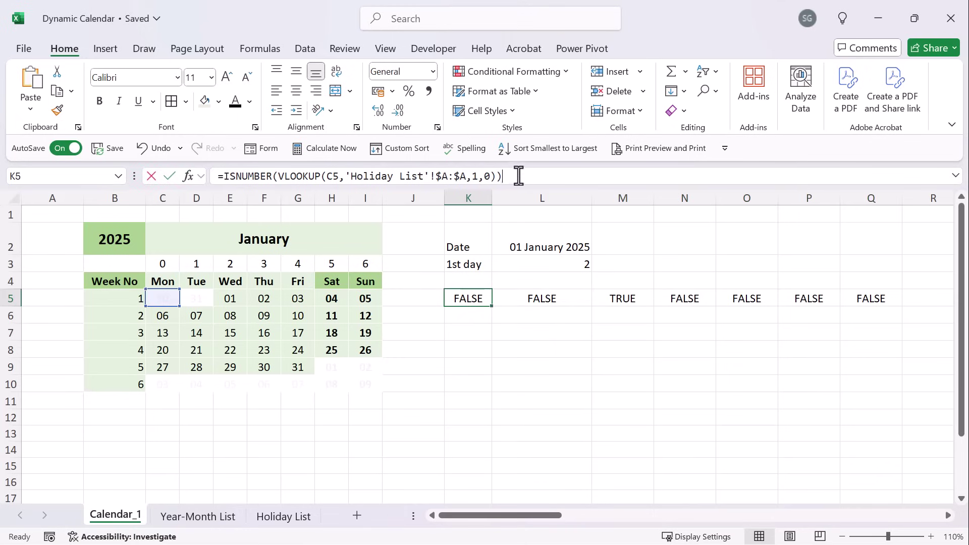
drag(518, 176, 122, 170)
key(ctrl+c)
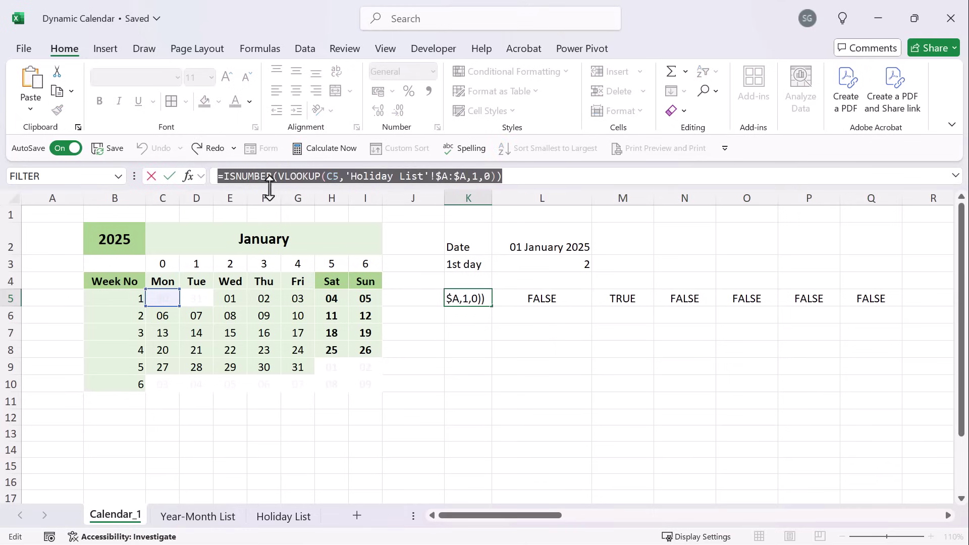
key(Escape)
Step: Start a formula-based conditional formatting rule for the calendar dates C5:I10, using the copied ISNUMBER holiday formula
drag(164, 298, 372, 387)
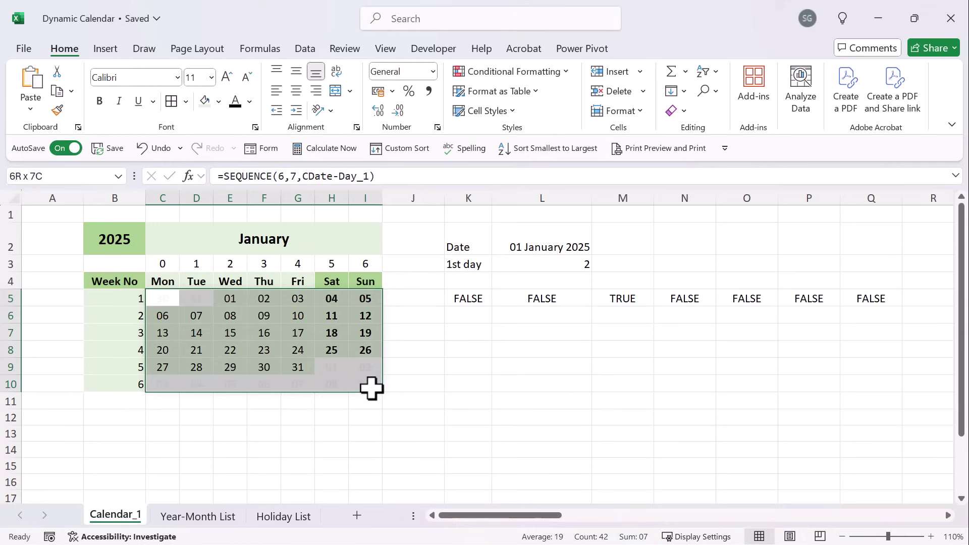
click(561, 71)
click(514, 256)
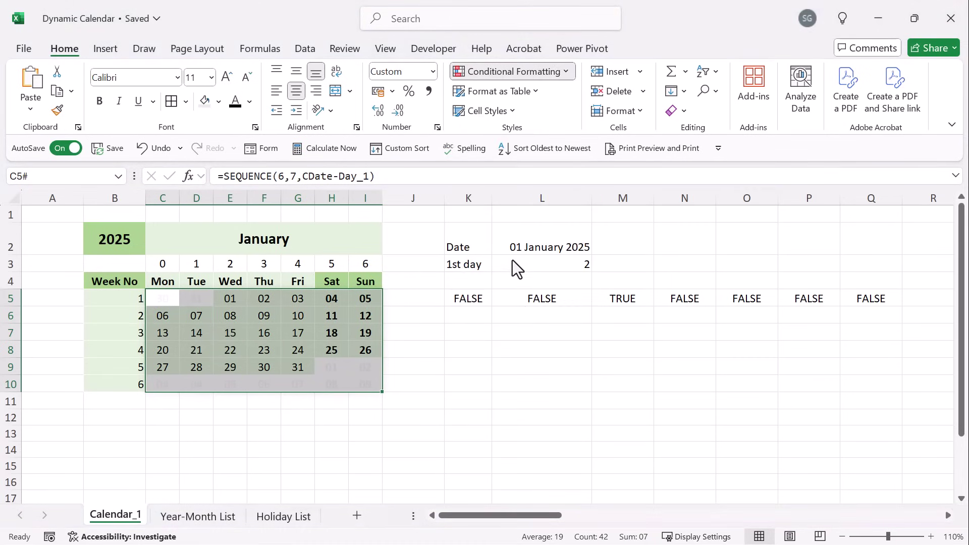
click(505, 189)
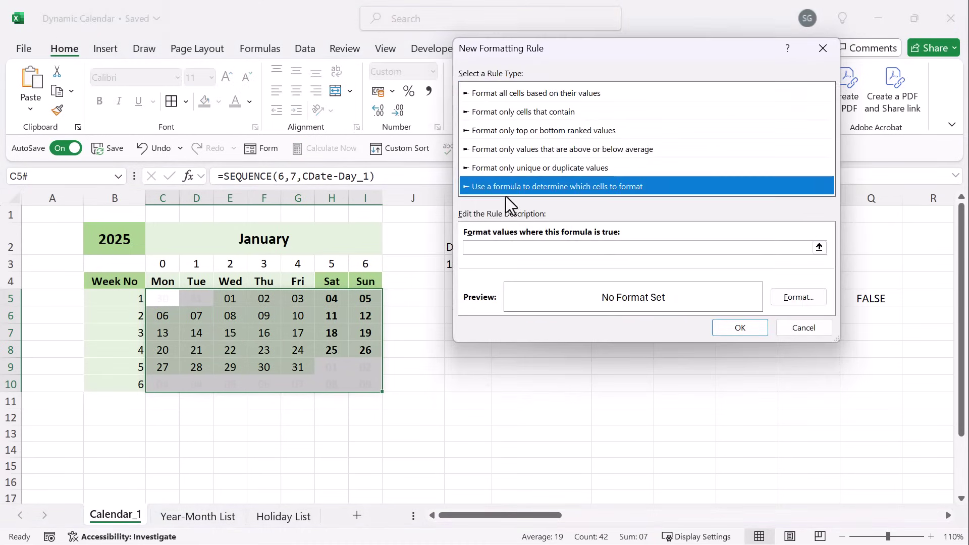
click(501, 251)
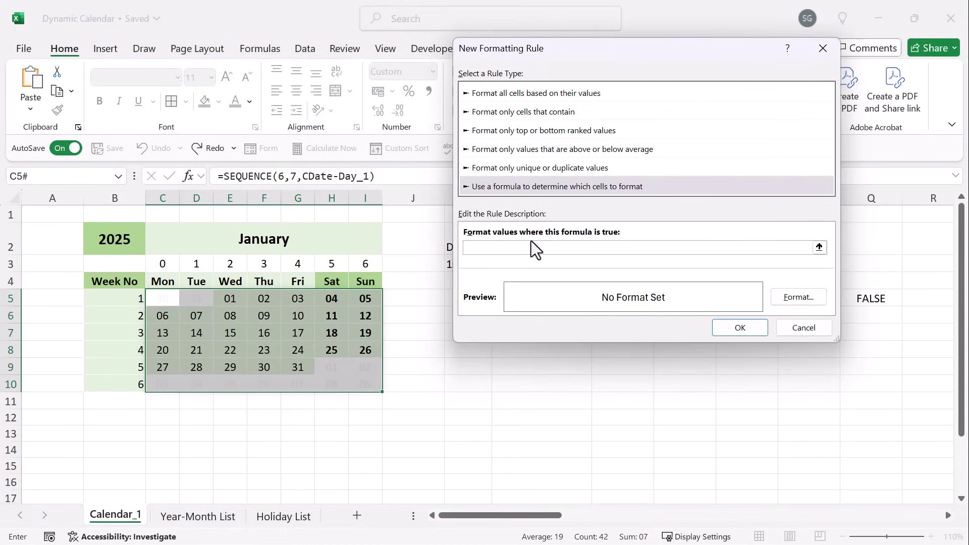
key(ctrl+v)
Step: Give the holiday rule a light orange fill and bold italic font, apply it, and select the highlighted date in C8
click(798, 298)
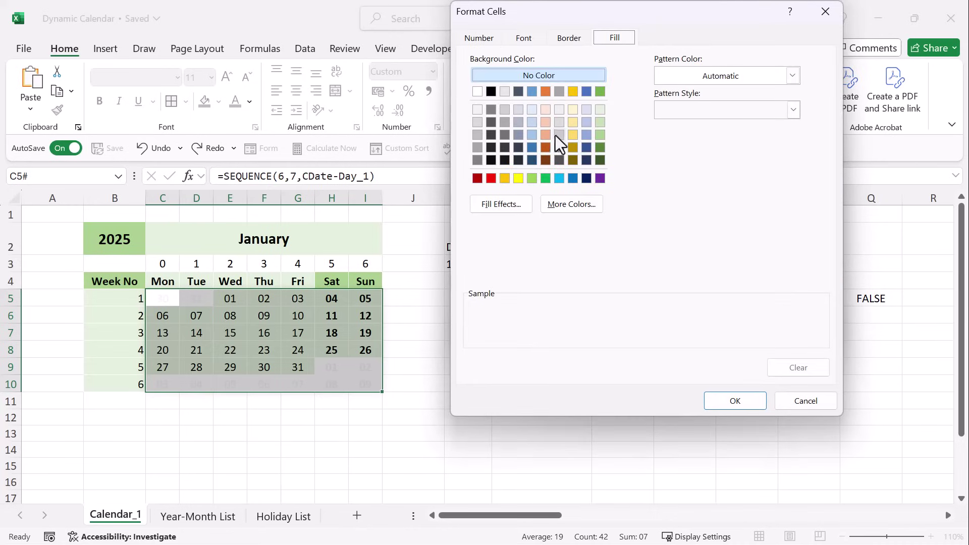
click(546, 123)
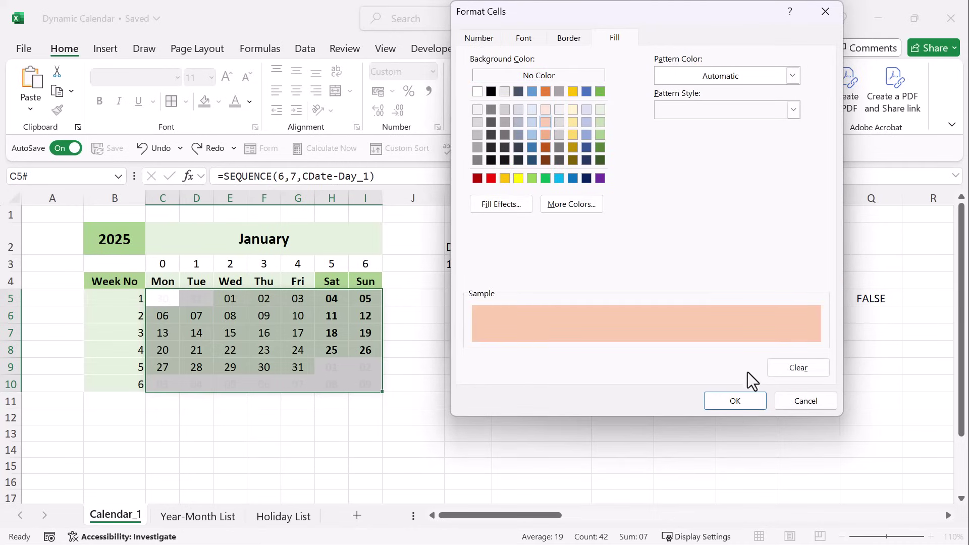
click(524, 38)
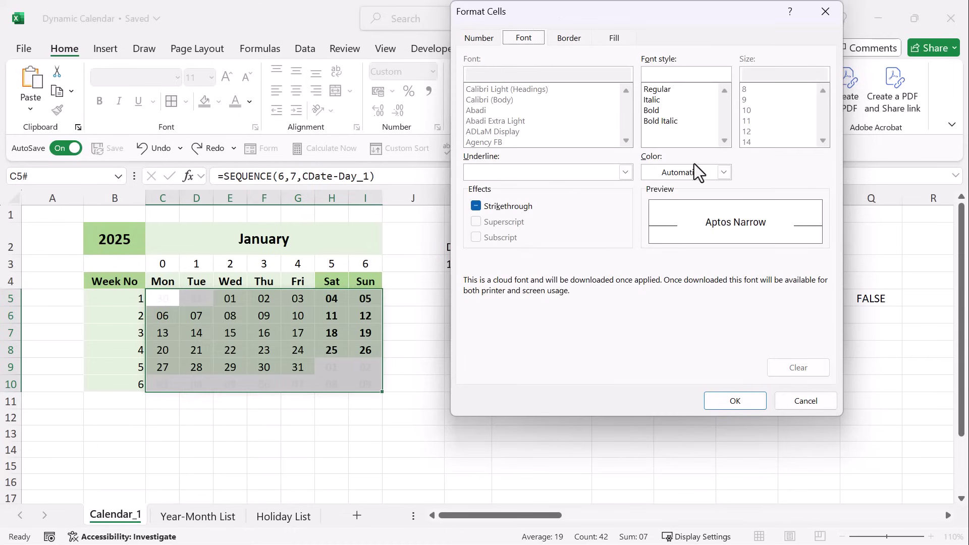
click(669, 121)
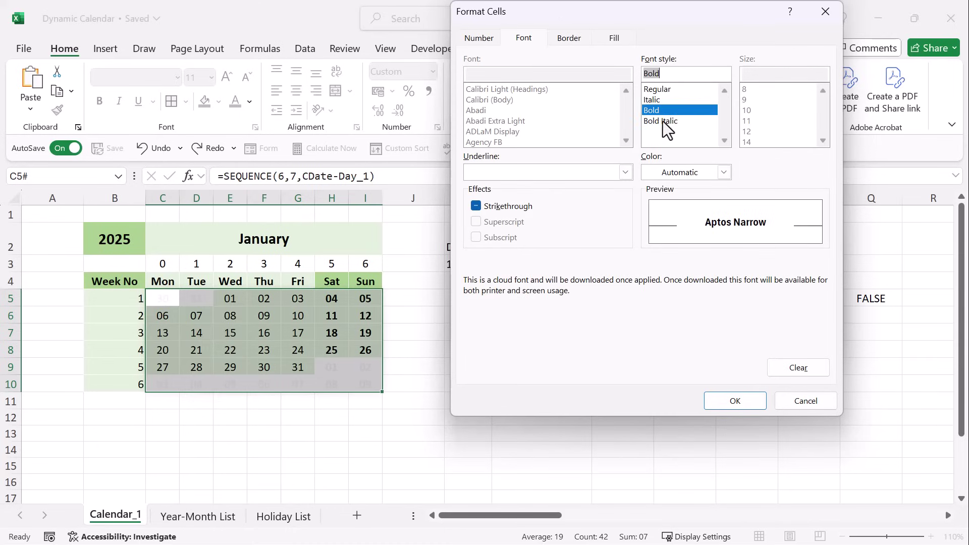
click(734, 400)
click(739, 327)
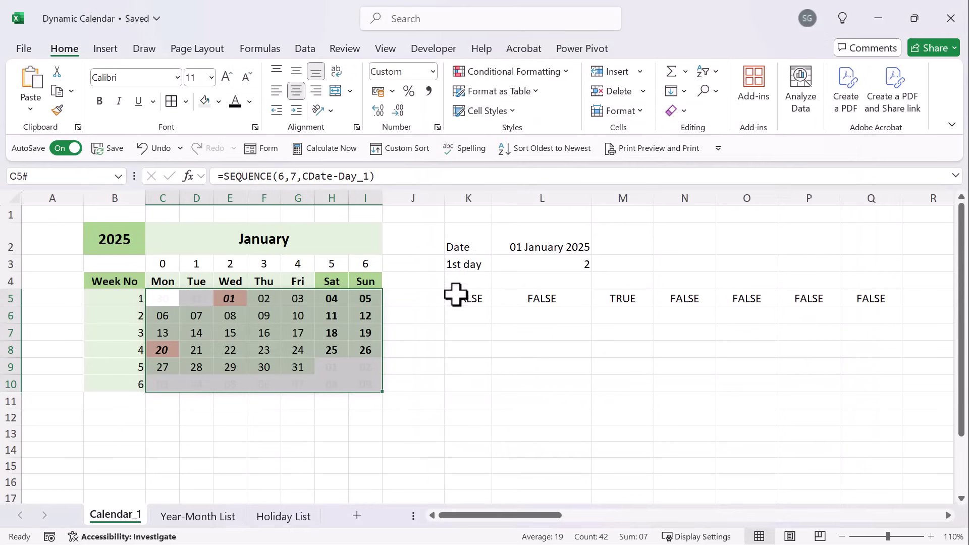
key(Down)
key(Down)
key(Down)
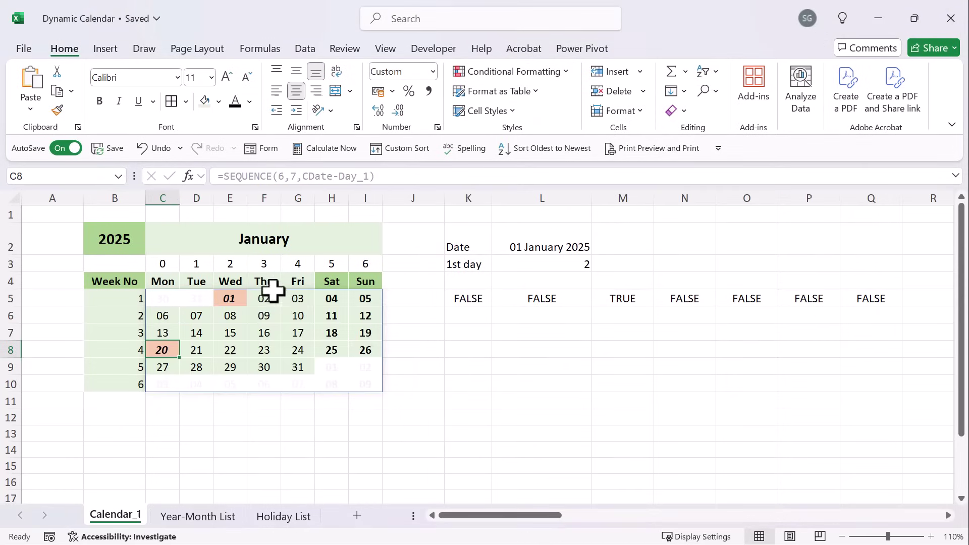
Step: Check the highlighted January dates in E5 and C8 against the Holiday List dates, including the February entry
click(233, 298)
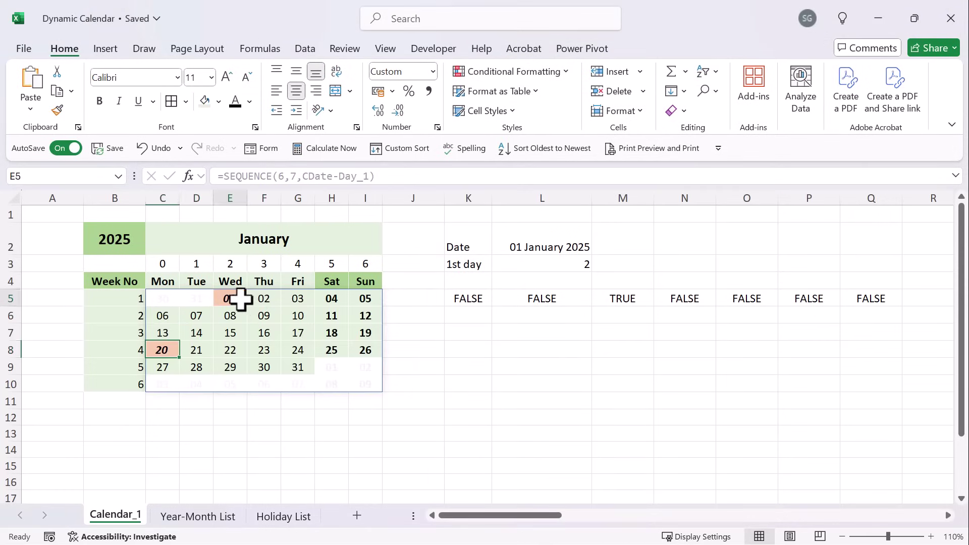
click(167, 350)
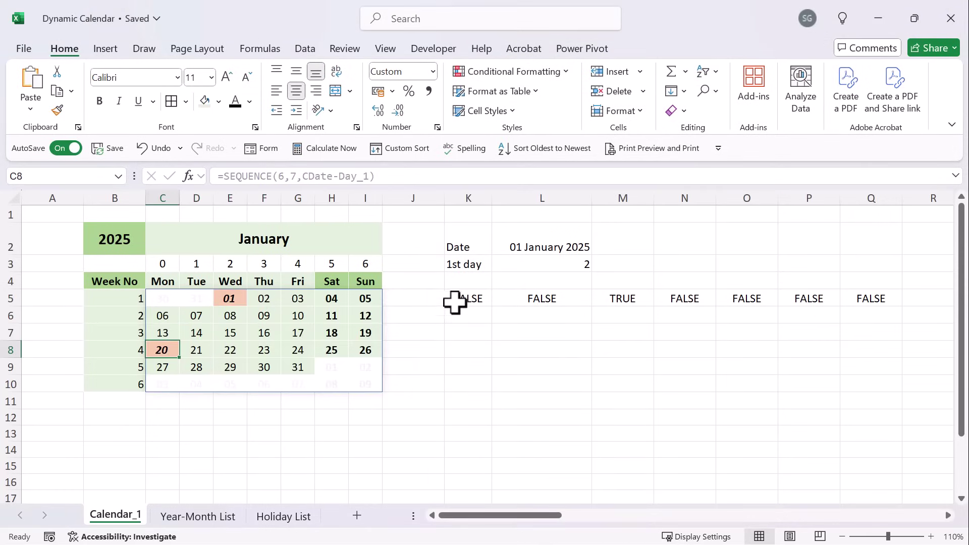
click(294, 515)
click(99, 252)
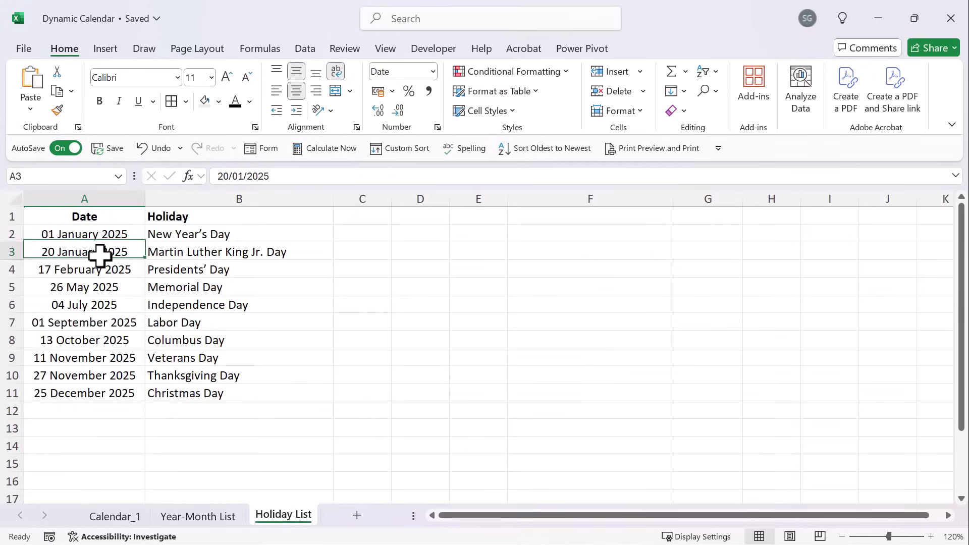
click(85, 270)
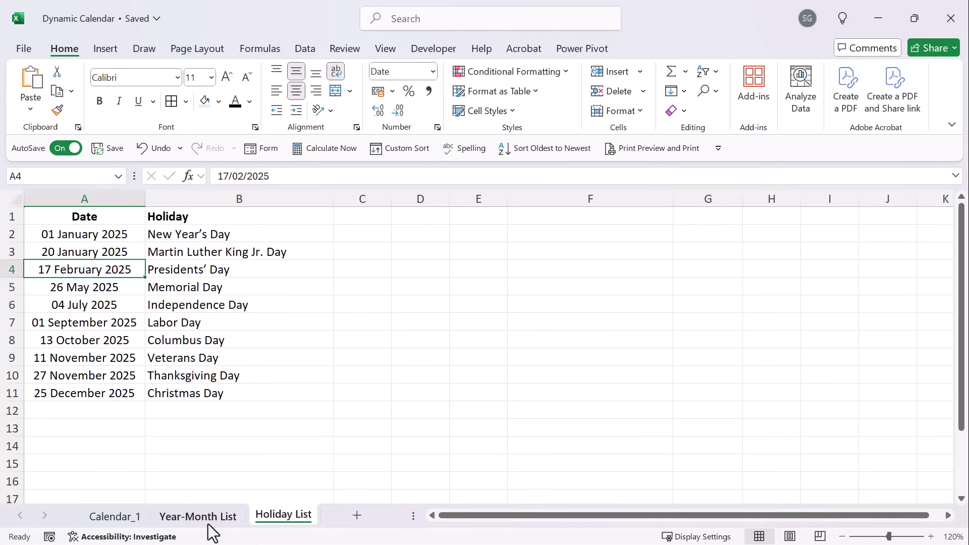
Step: Return to the Calendar_1 sheet and switch the calendar's month to February
click(112, 516)
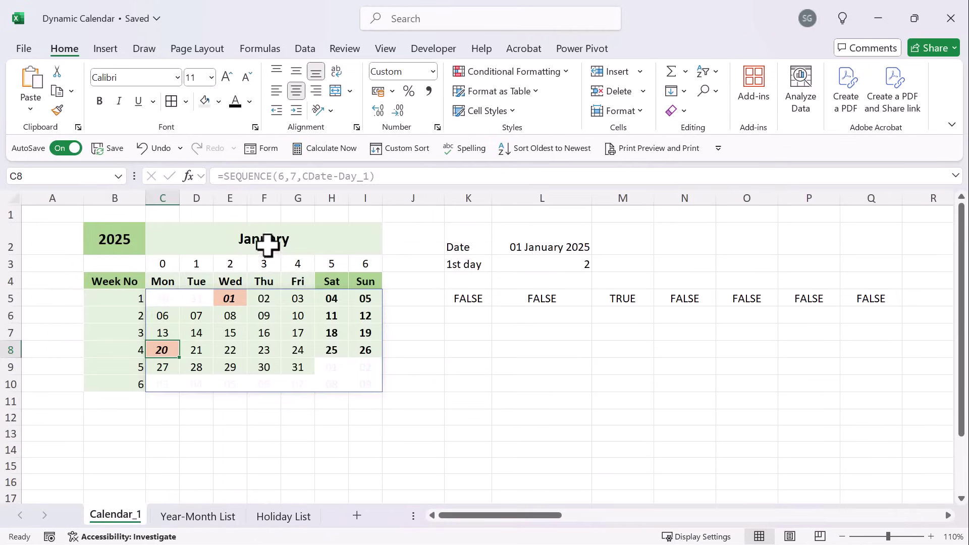
click(266, 241)
click(389, 247)
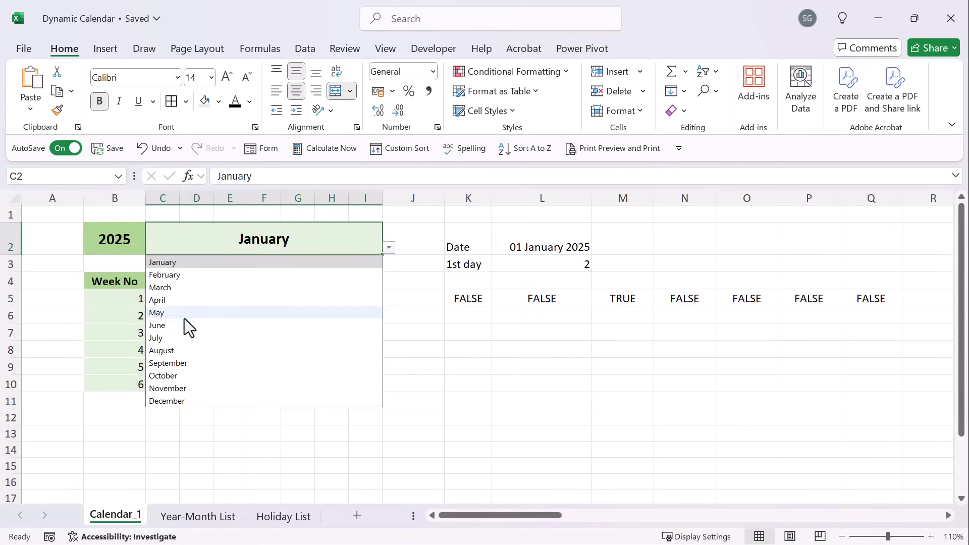
click(156, 274)
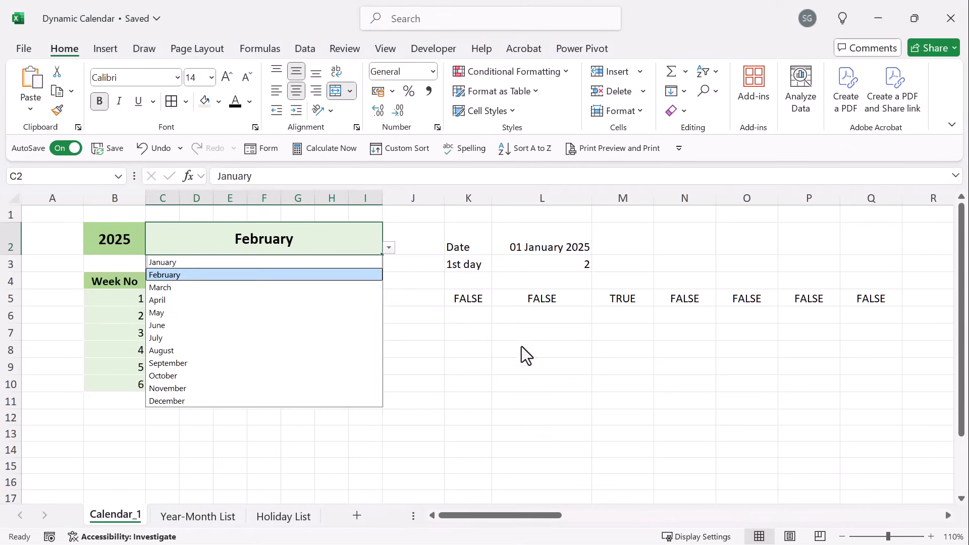
click(624, 373)
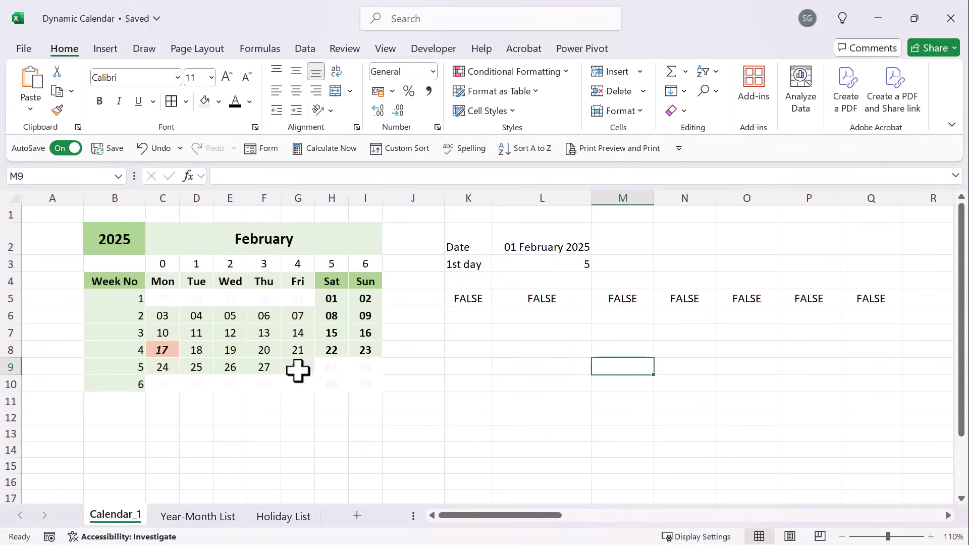
click(534, 366)
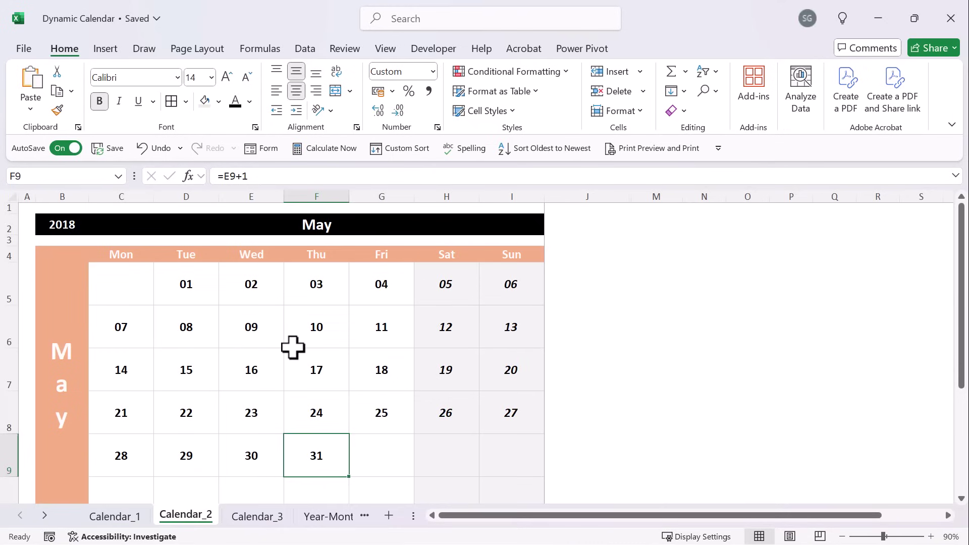
Step: Review the Calendar_3 layout down to its last week, and return to Calendar_1 to inspect the year and month cells
click(256, 516)
scroll(422, 411, down, 2)
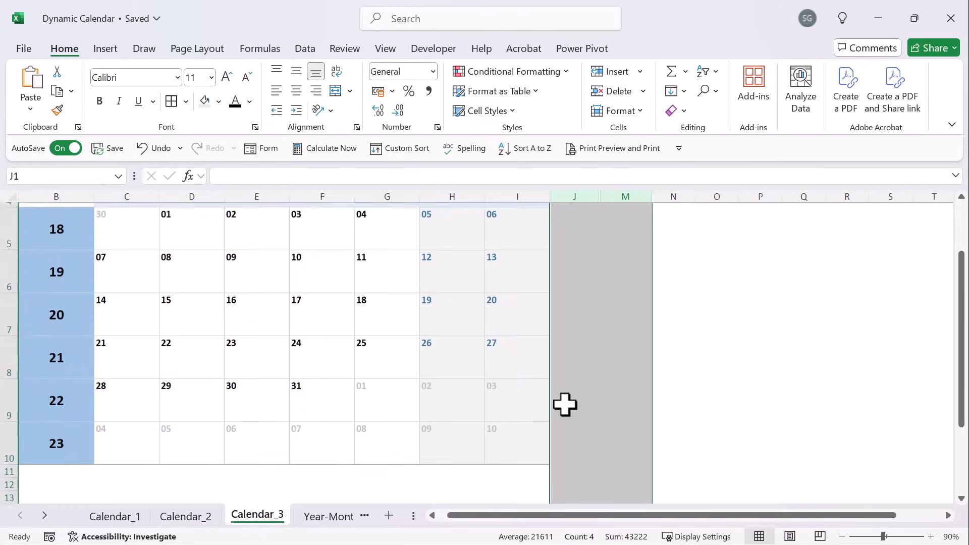
scroll(565, 402, down, 1)
scroll(564, 400, up, 2)
click(123, 517)
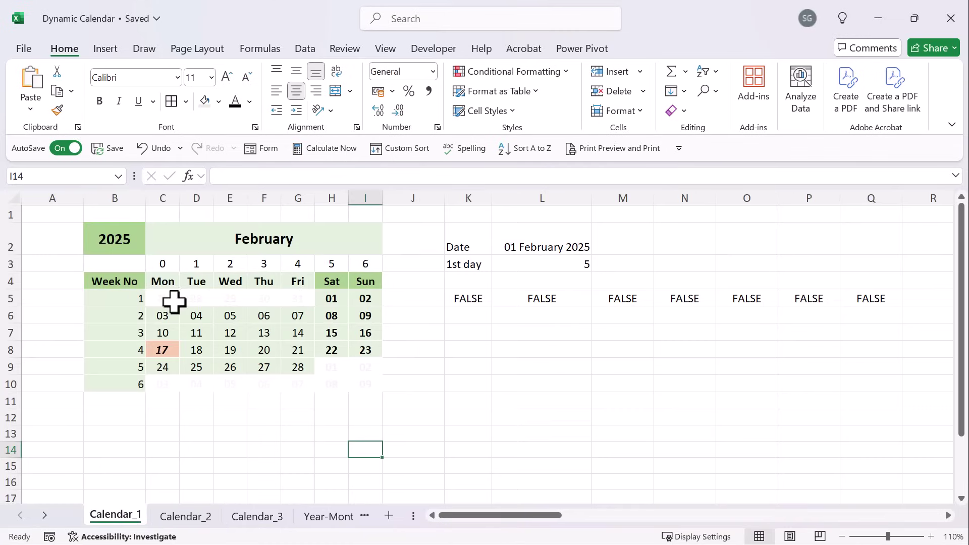
click(120, 248)
click(227, 249)
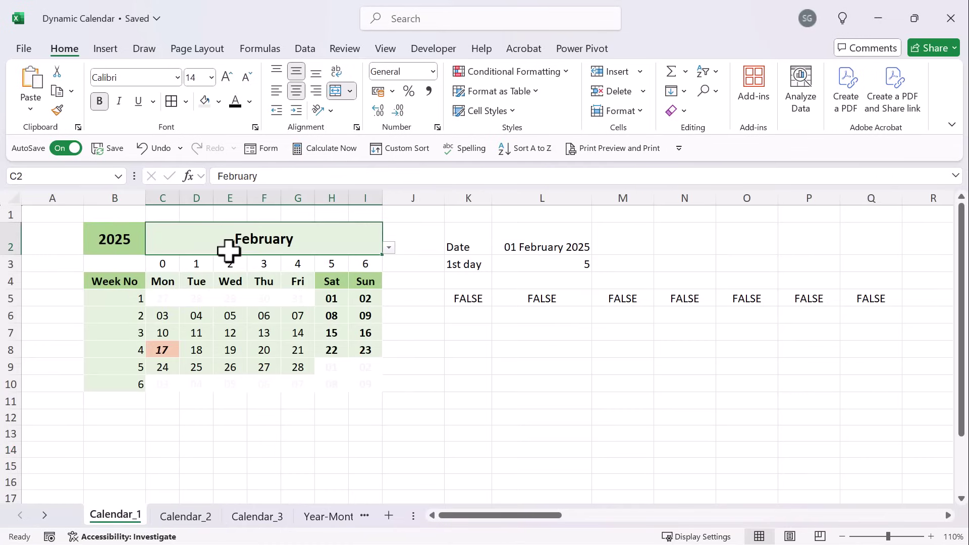